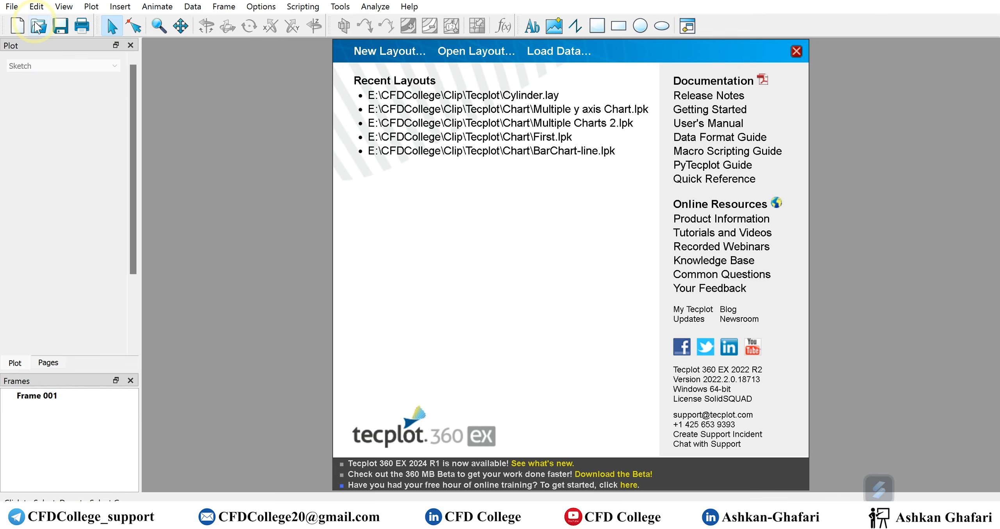
Step: Load the Fluent case and data files Cylinder.cas.h5 and Cylinder.dat.h5
click(38, 26)
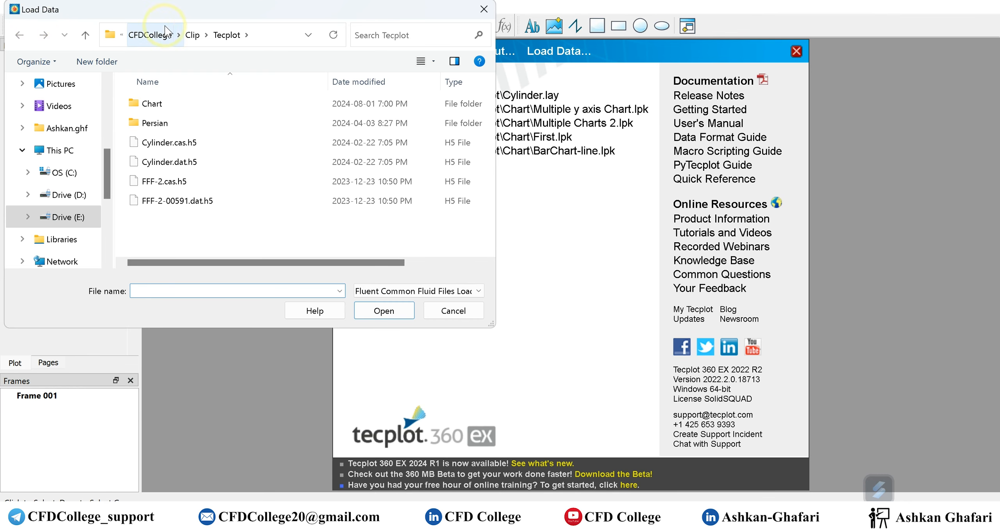
click(173, 165)
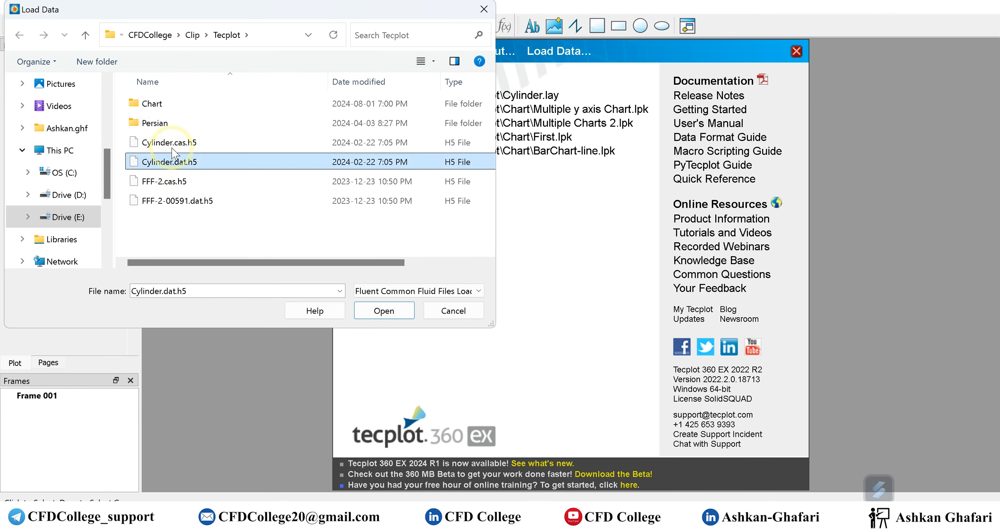
key(shift+Up)
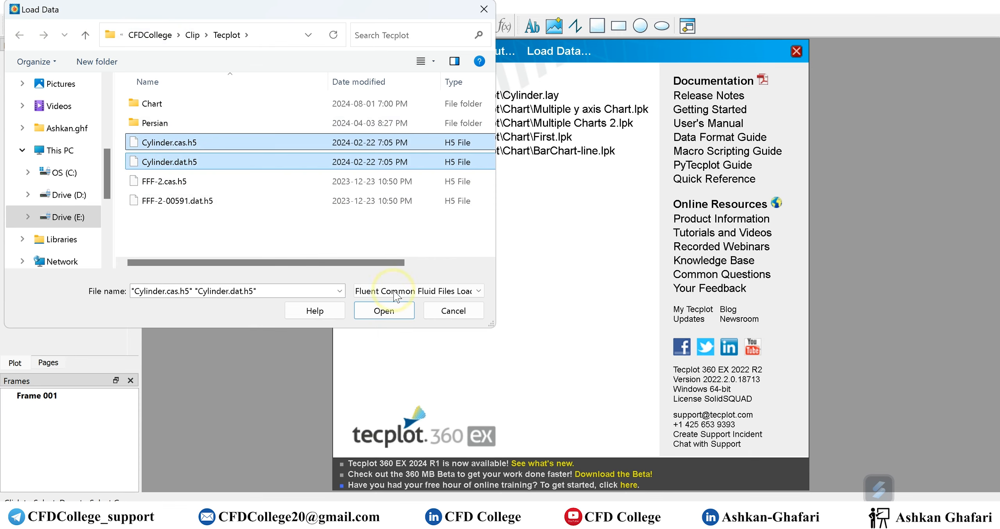
click(394, 312)
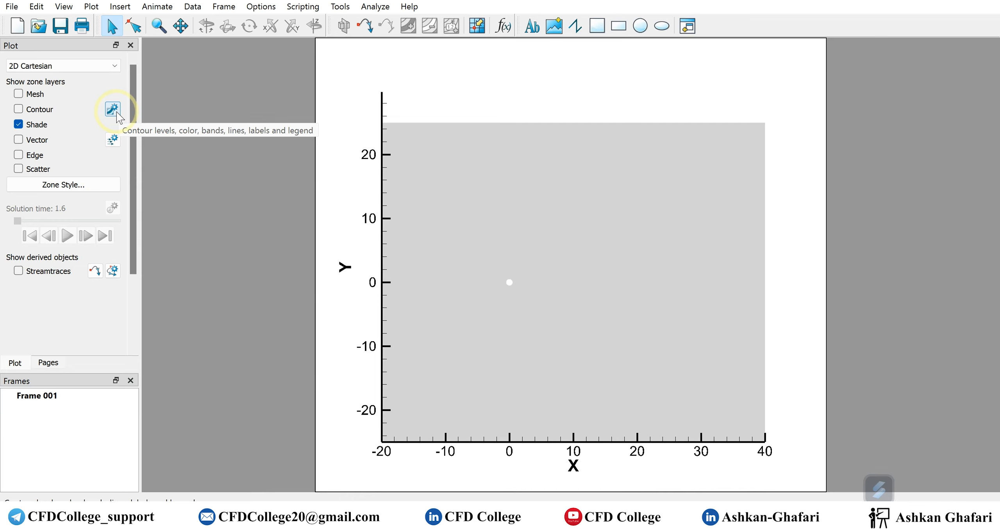
Step: Turn on the Contour layer and check which variables are available for contouring
click(29, 112)
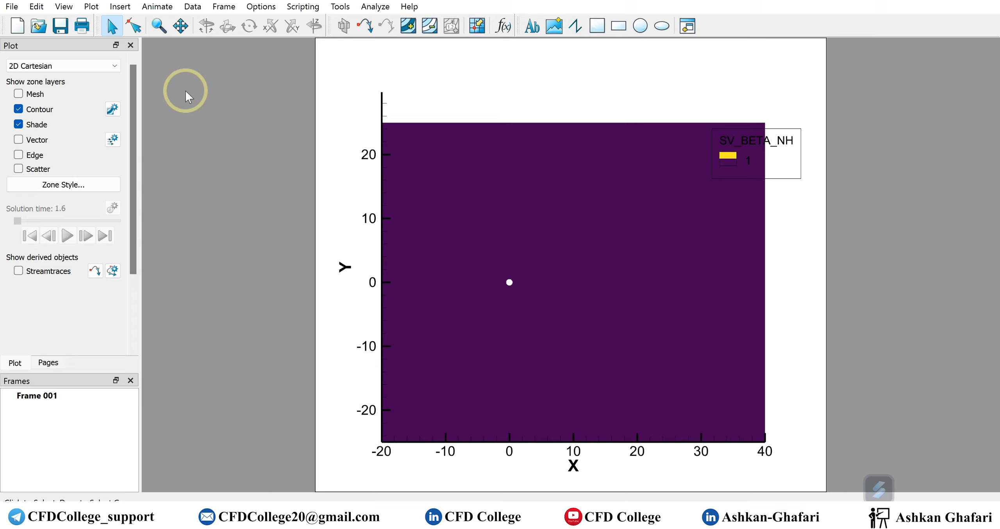
click(113, 110)
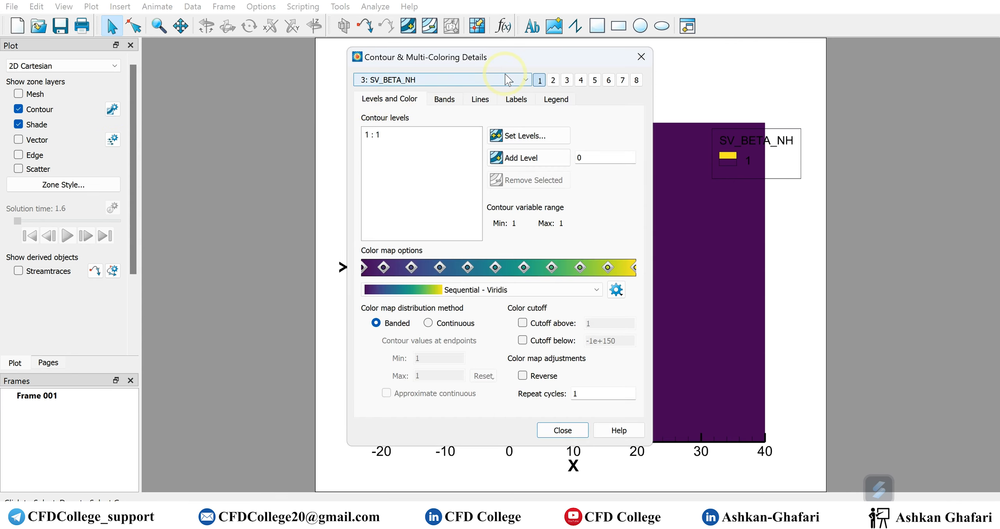
click(525, 79)
mouse_move(525, 100)
mouse_down()
mouse_move(521, 157)
mouse_move(507, 130)
mouse_move(525, 103)
mouse_up()
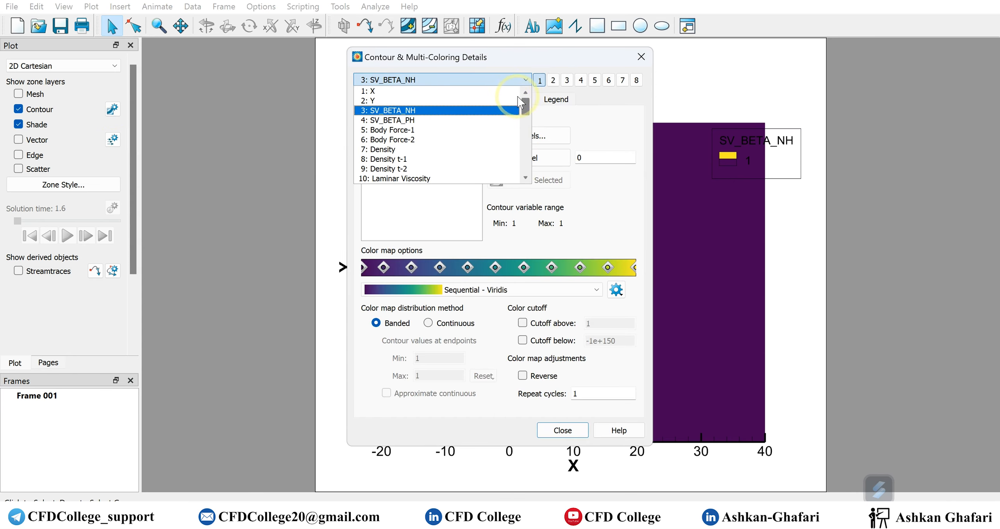
click(644, 57)
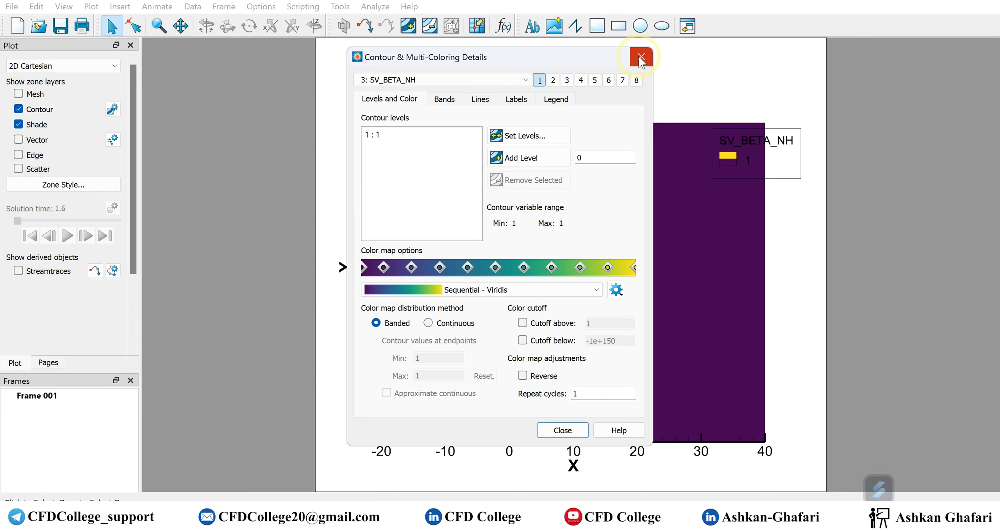
click(641, 58)
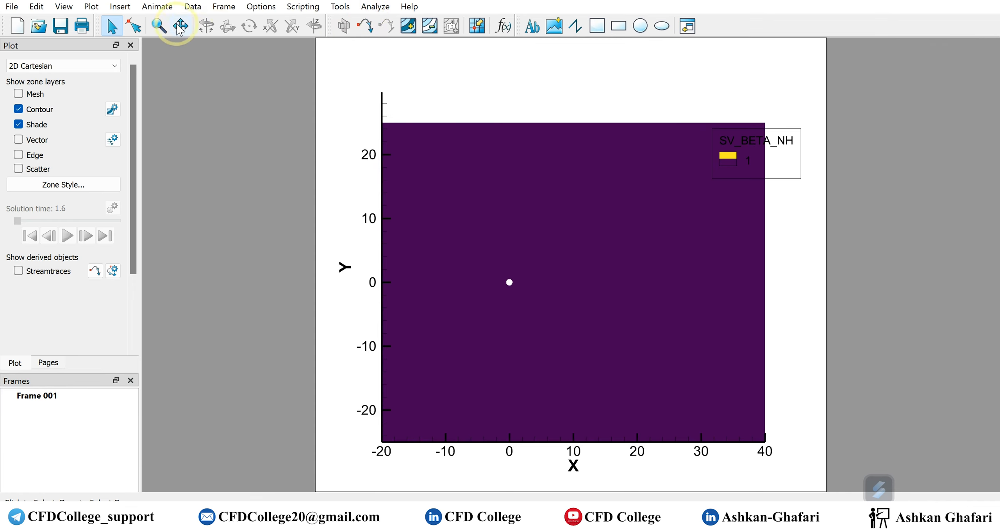
Step: Calculate Velocity Magnitude on demand as a new node variable without normalization
click(192, 7)
mouse_move(238, 24)
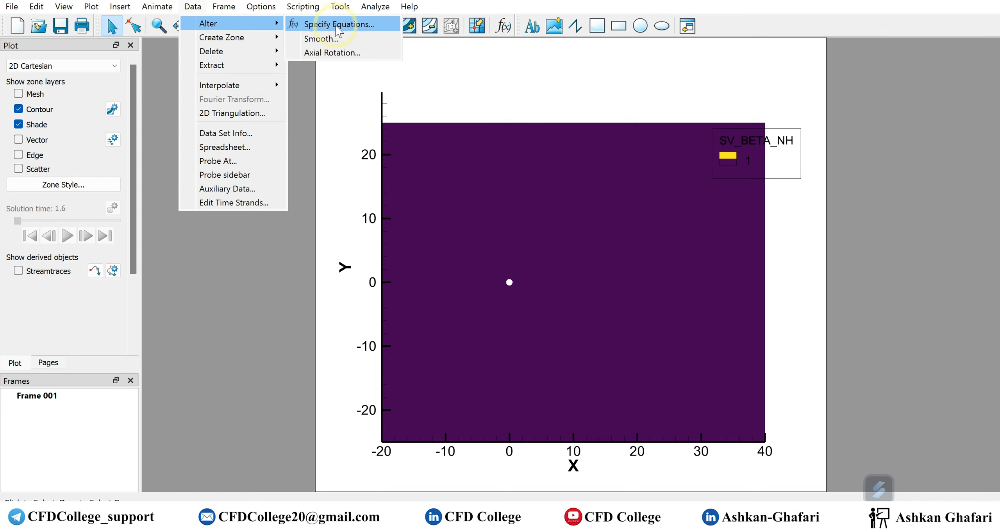
mouse_move(367, 9)
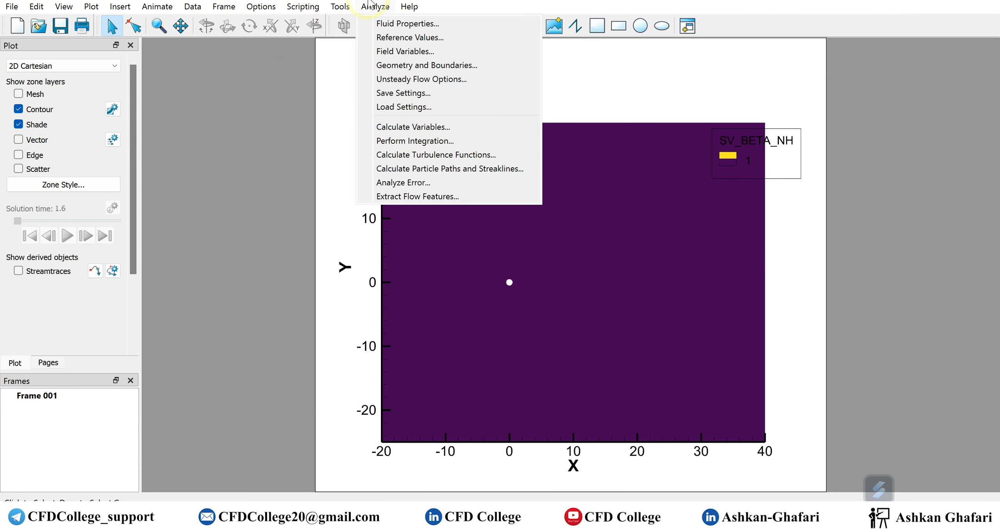
click(390, 126)
drag(460, 176, 177, 38)
click(296, 66)
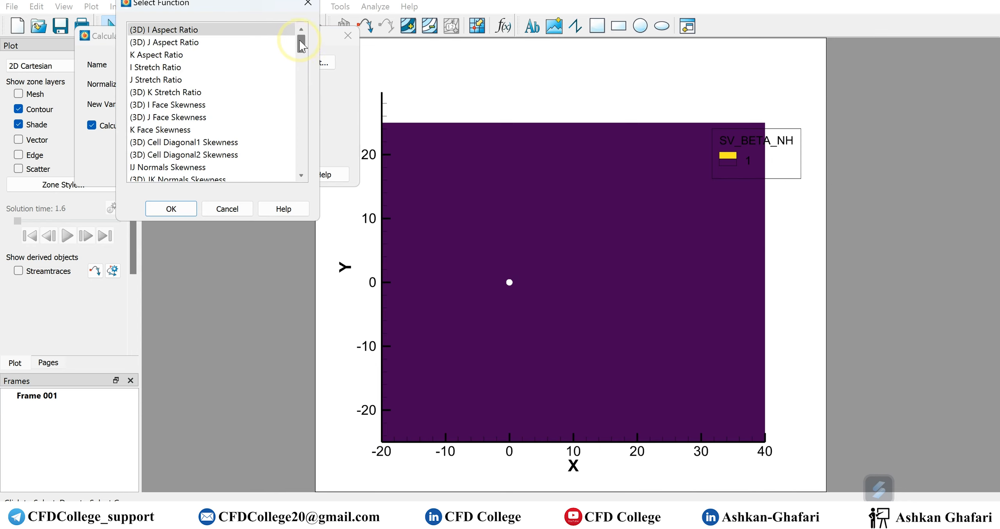
drag(300, 41, 303, 97)
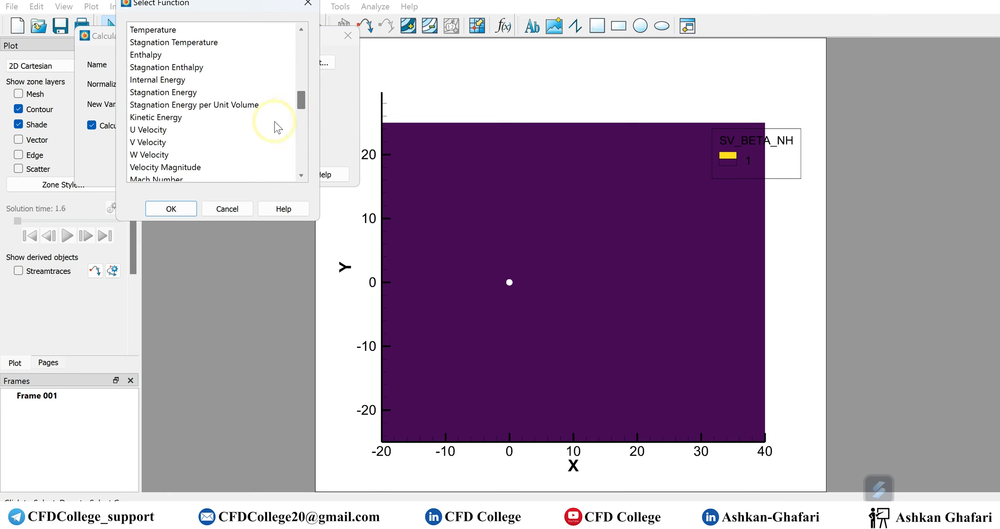
click(172, 168)
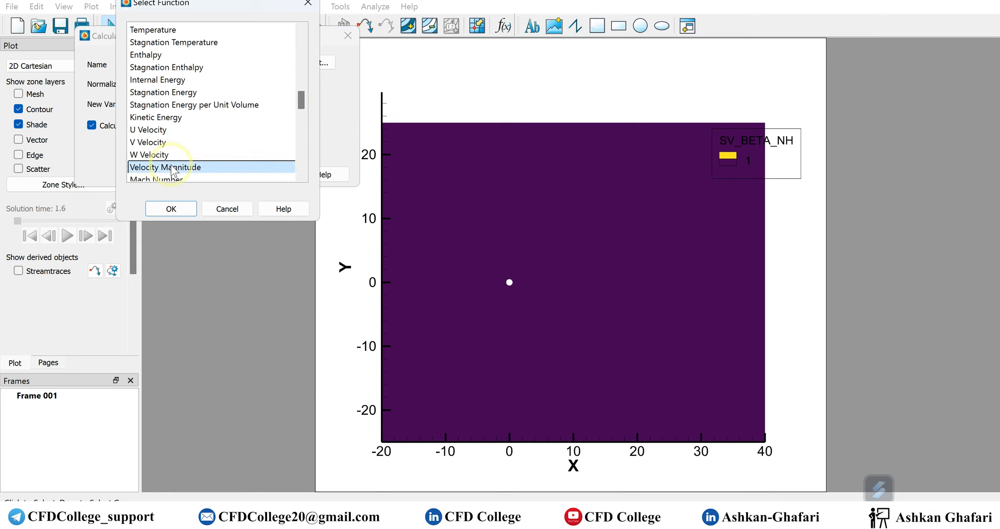
click(171, 210)
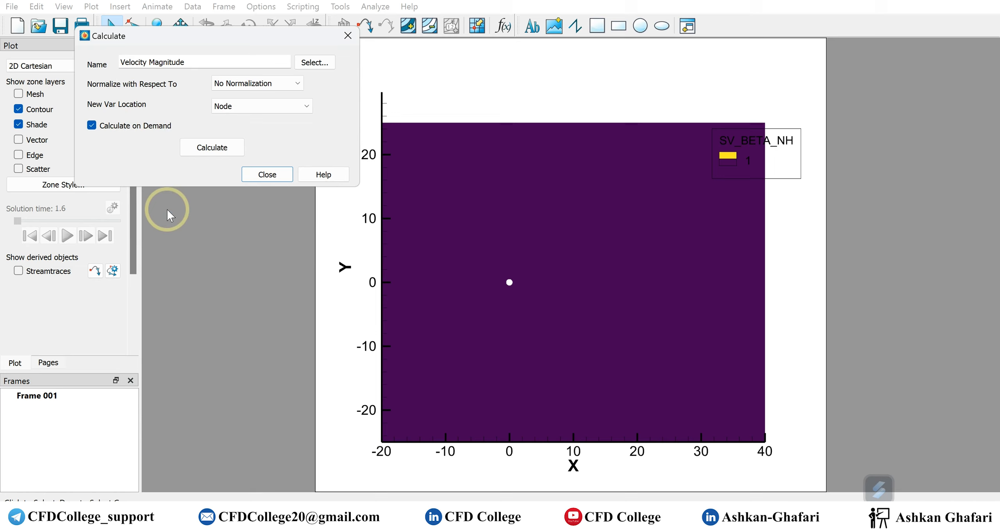
click(211, 150)
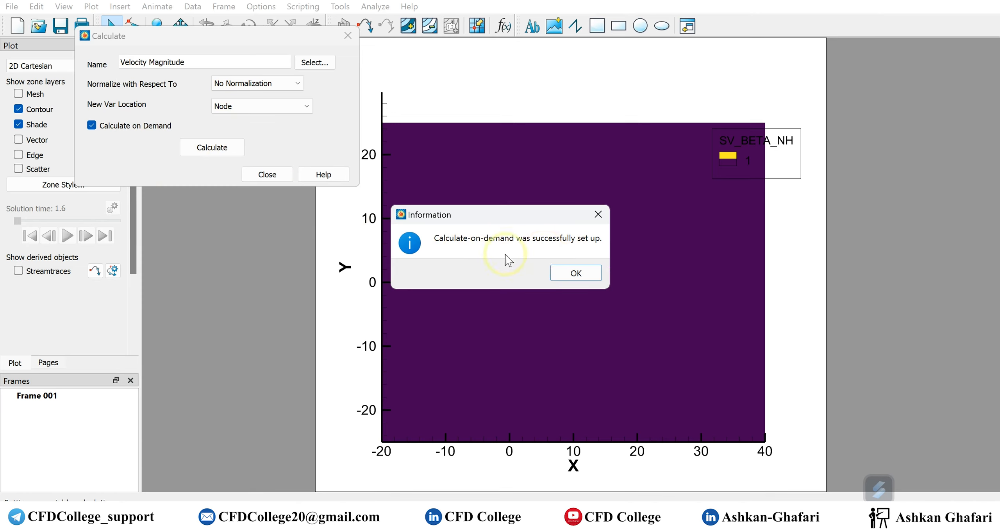
click(582, 274)
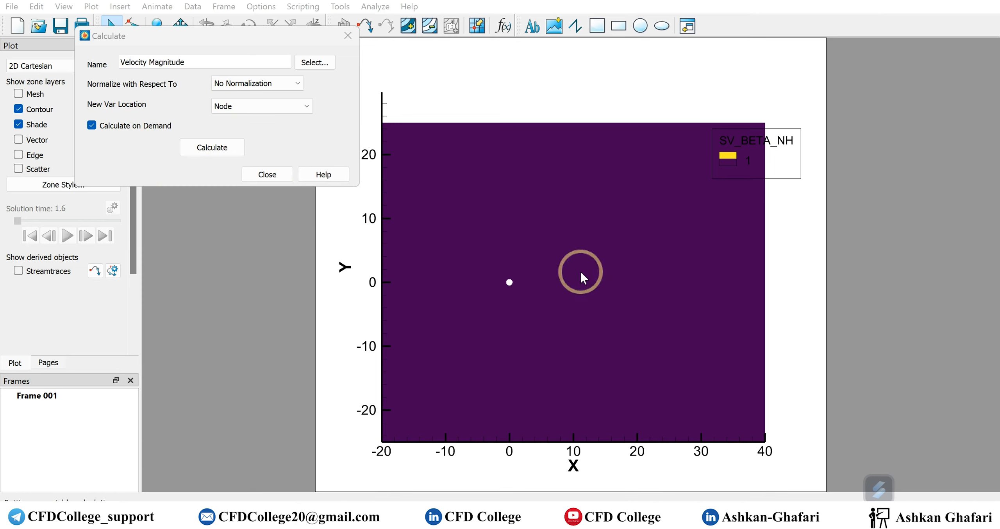
click(270, 174)
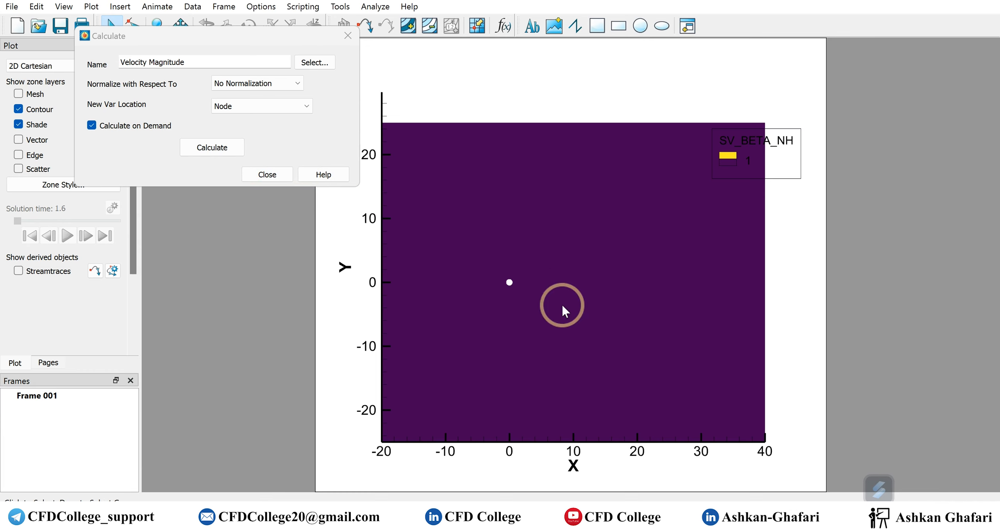
click(267, 175)
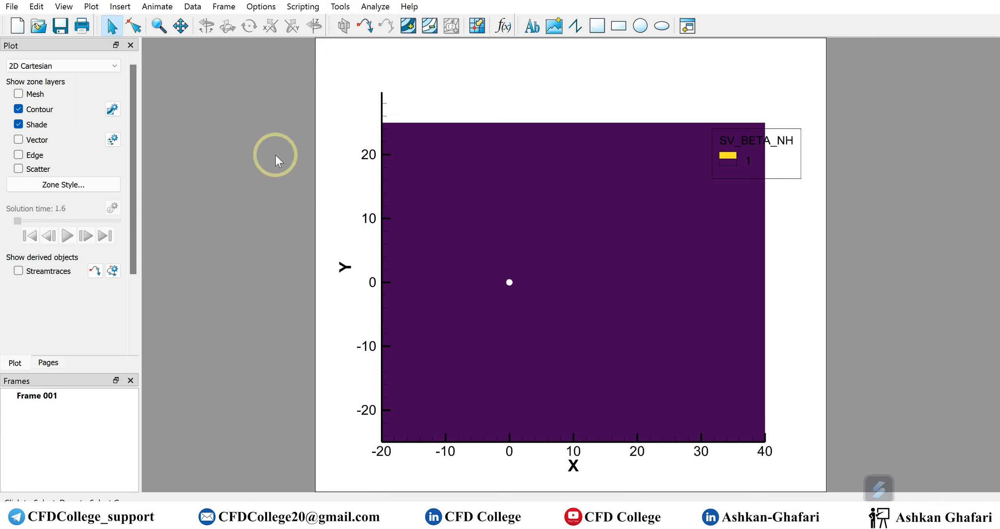
Step: Review which field variables are assigned to the velocity components, pressure and density
click(374, 6)
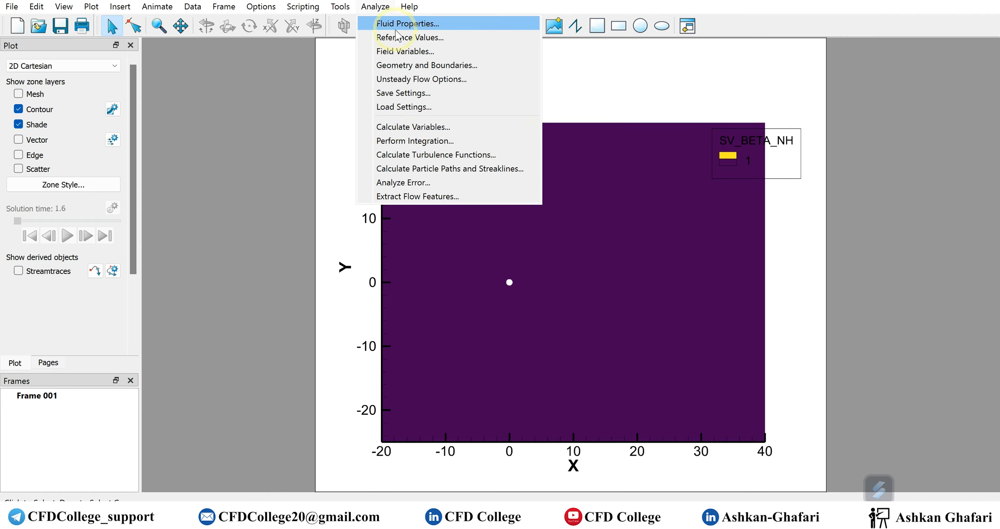
click(429, 50)
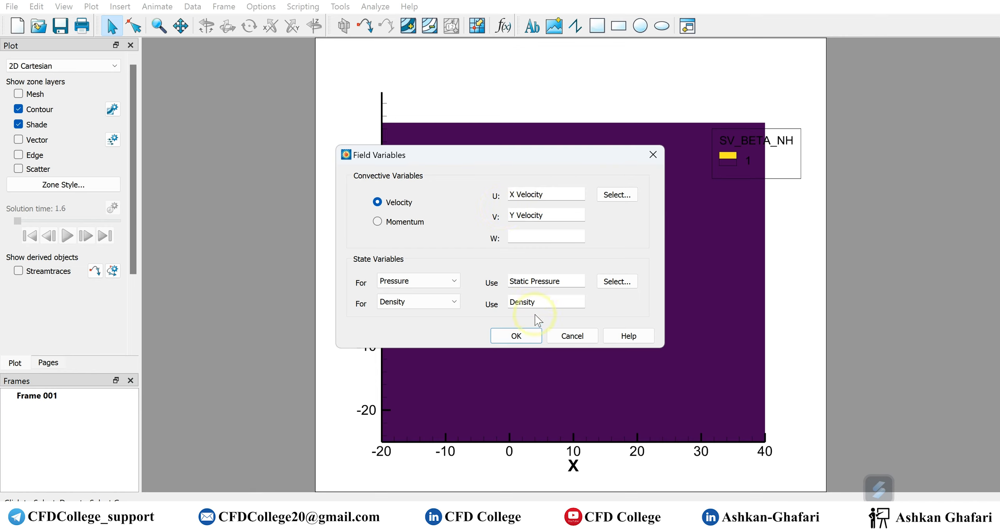
click(572, 336)
click(375, 7)
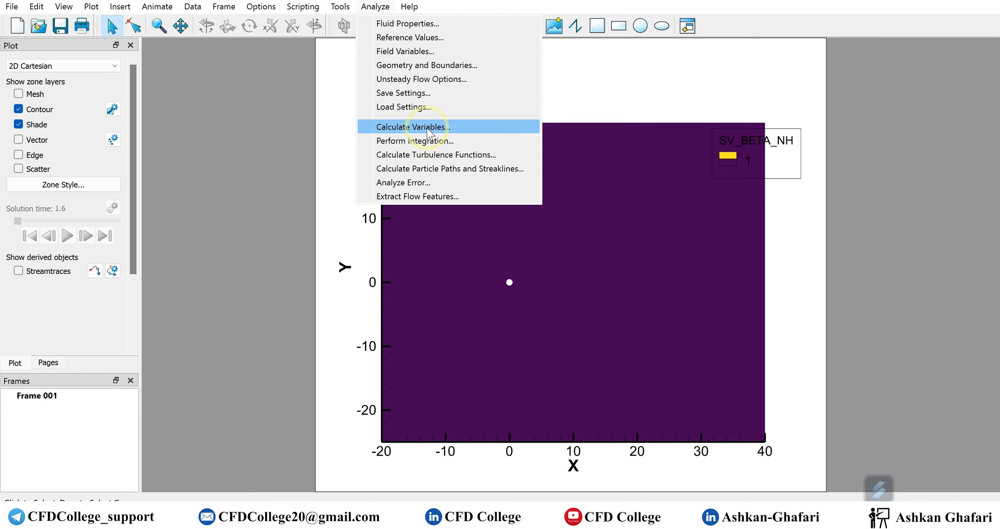
click(153, 72)
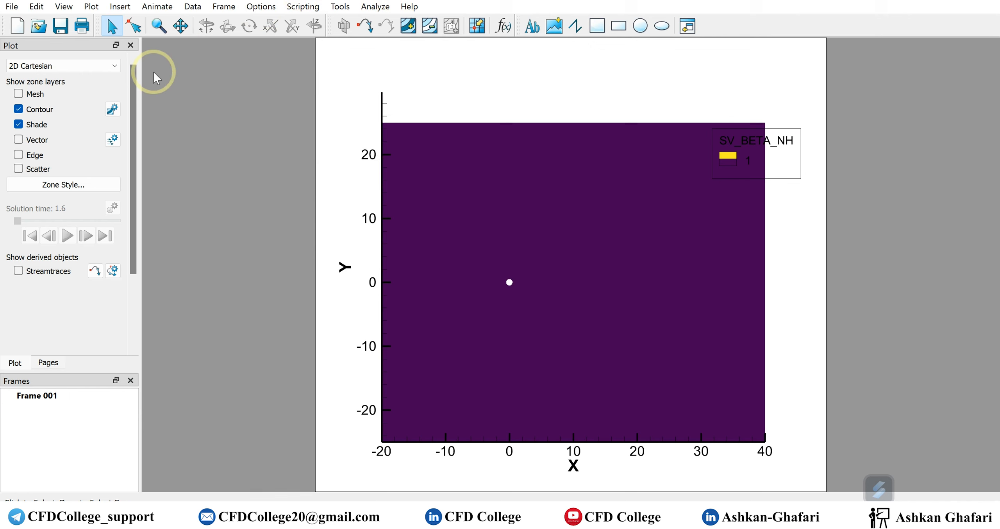
Step: Set the contour variable to Velocity Magnitude and the color map to Small Rainbow
click(112, 109)
click(526, 80)
drag(528, 108, 526, 164)
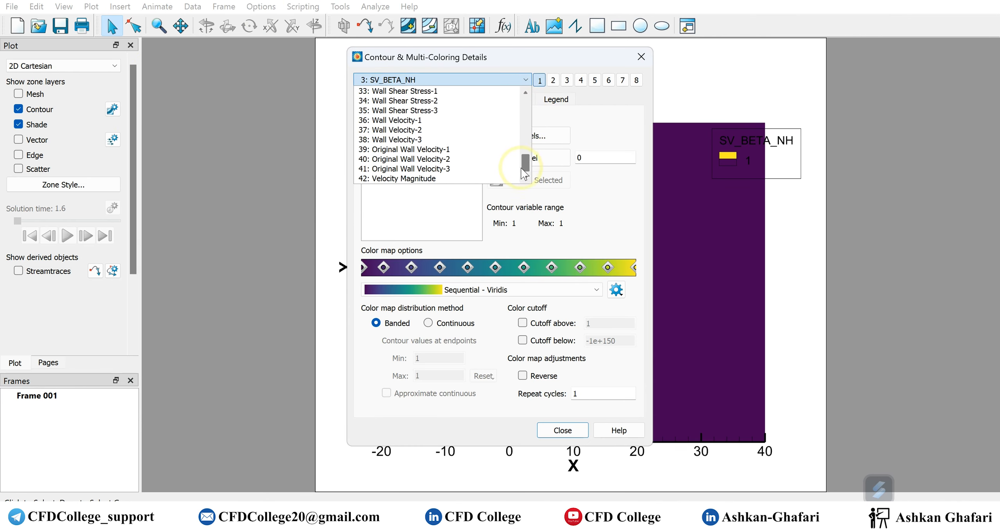
click(401, 178)
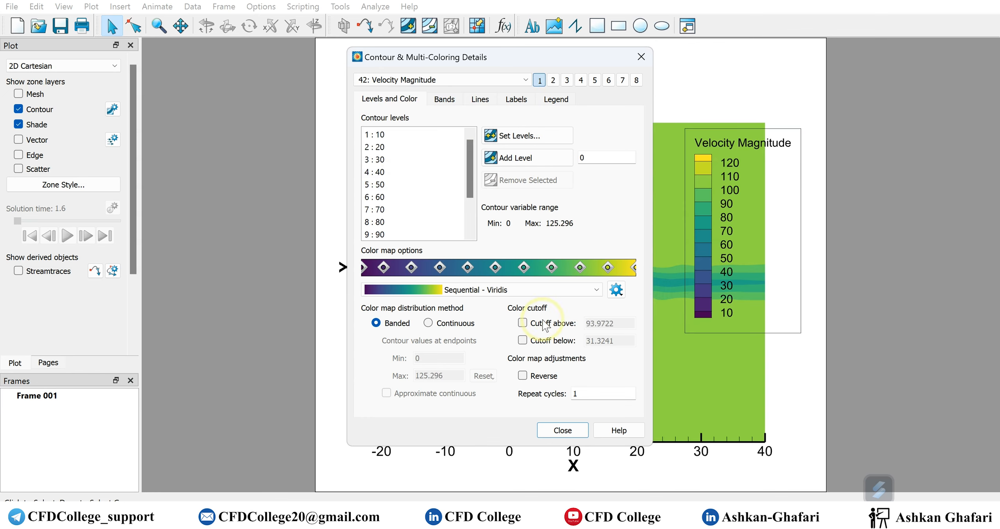
click(531, 289)
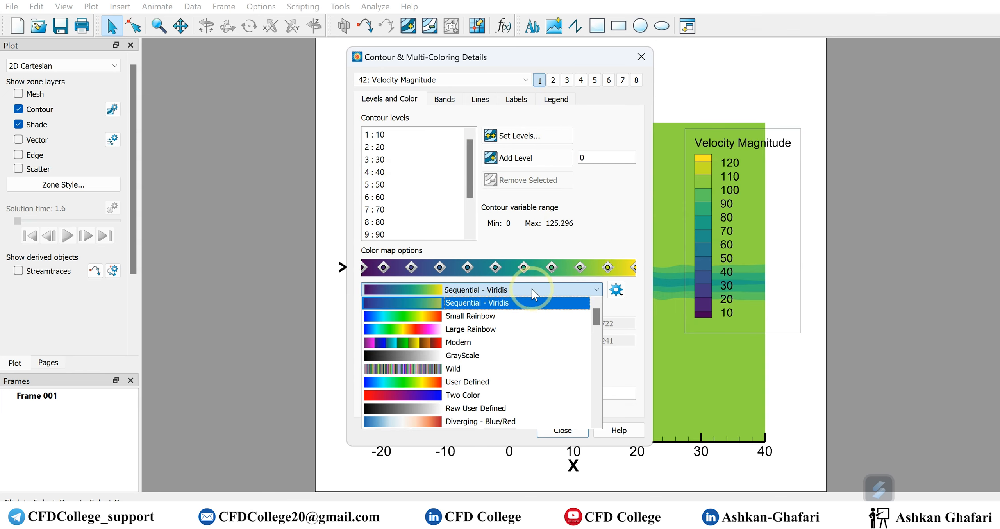
click(489, 317)
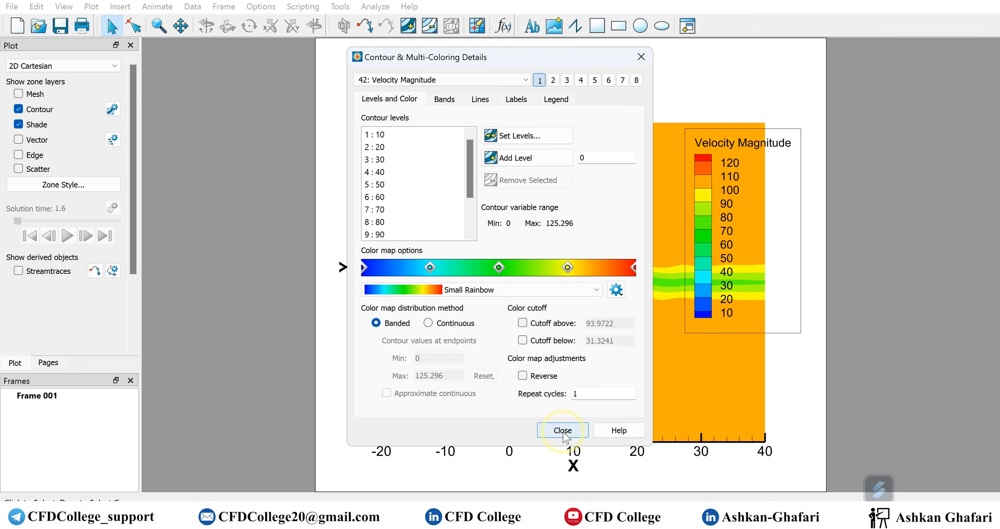
click(563, 431)
Step: Change the contour legend's alignment to Horizontal and move the legend above the plot area
click(716, 241)
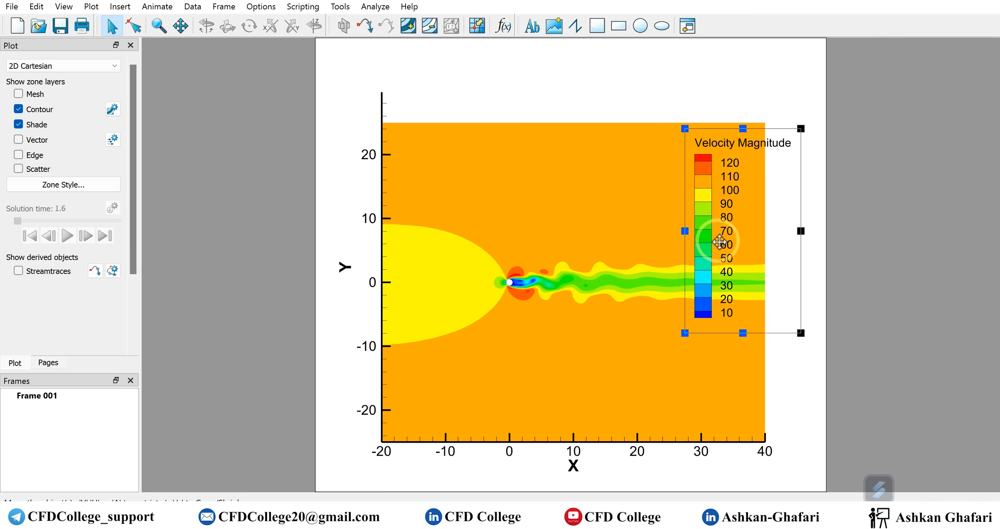
double_click(702, 212)
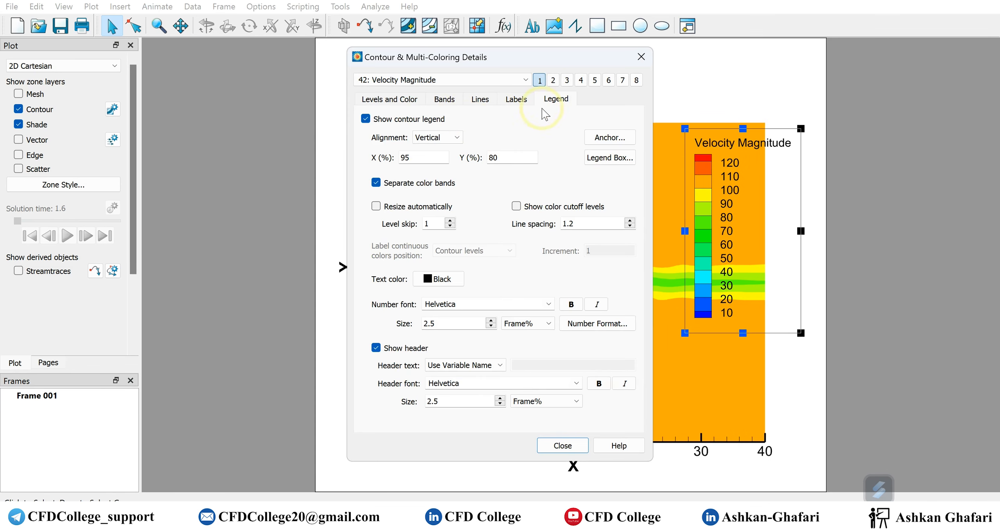
click(449, 138)
click(445, 158)
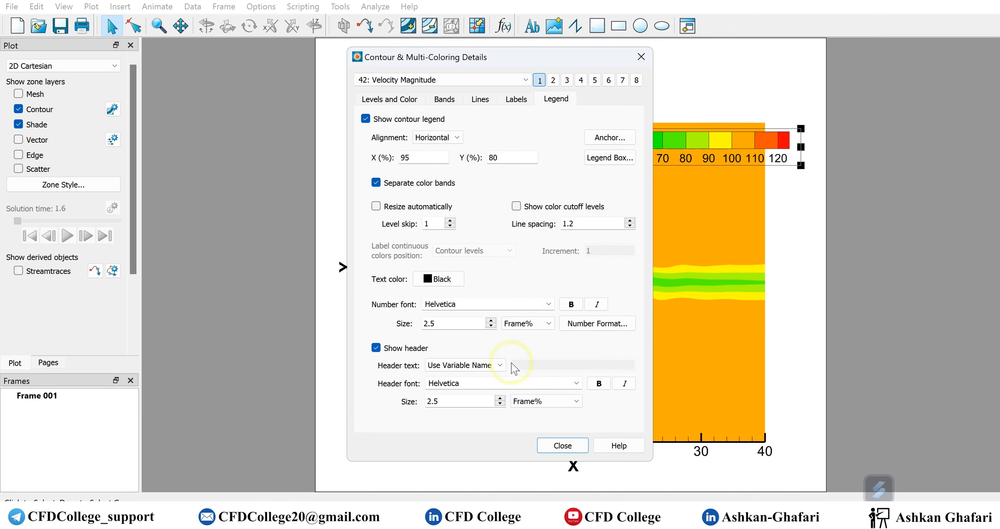
click(562, 446)
drag(599, 107, 592, 81)
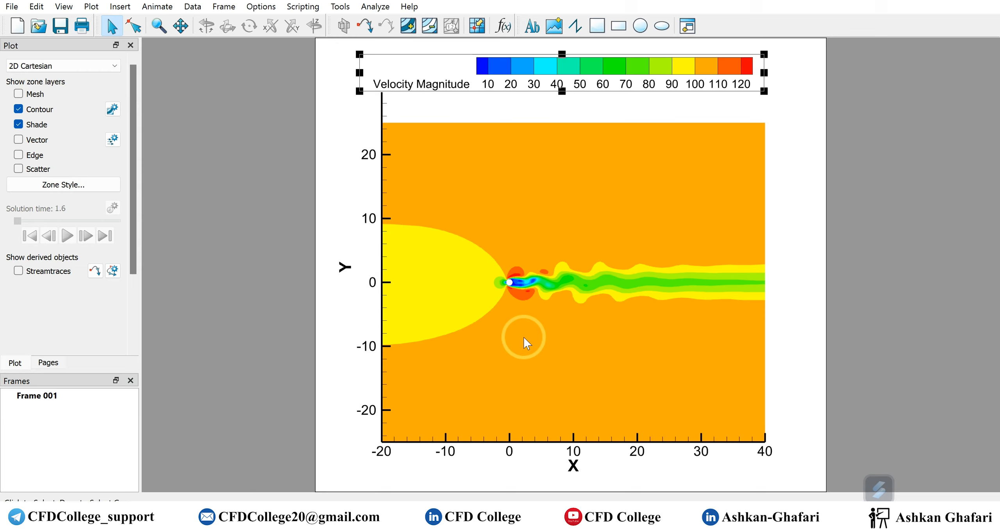
click(803, 270)
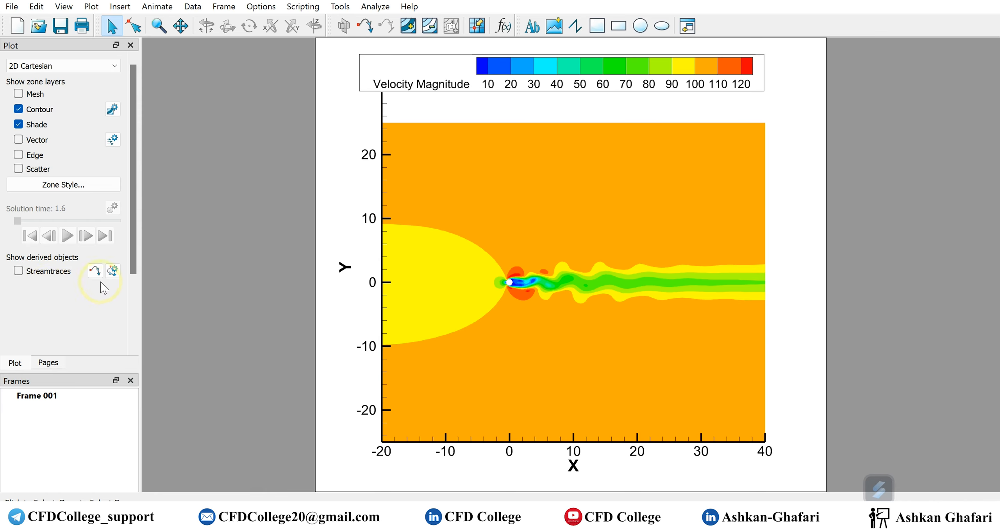
Step: Enable streamtraces using X Velocity as the U vector variable and Y Velocity as the V vector variable
click(18, 270)
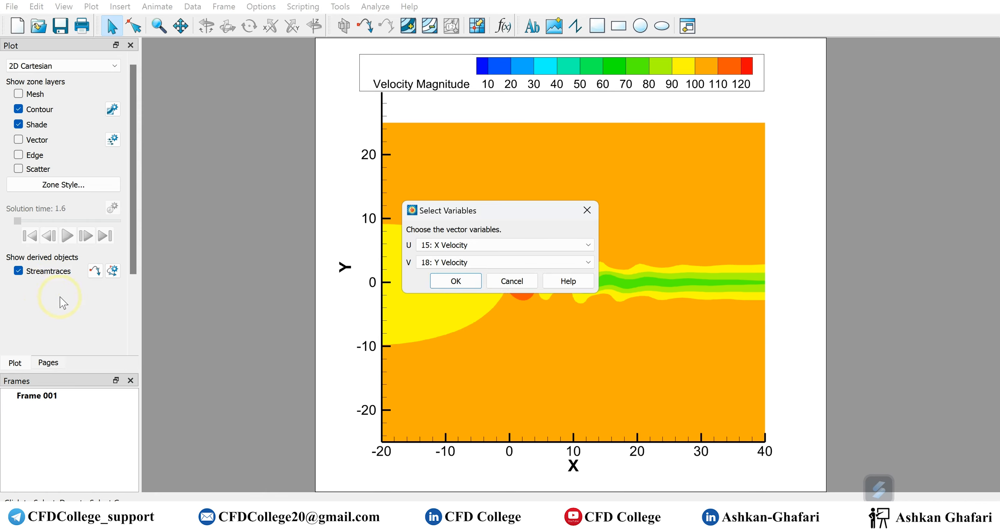
drag(487, 210, 225, 117)
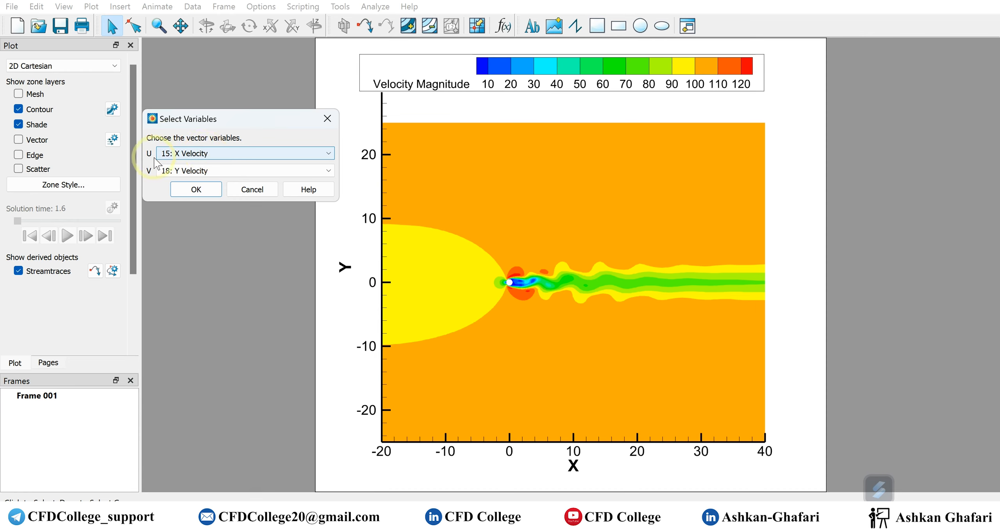
click(213, 154)
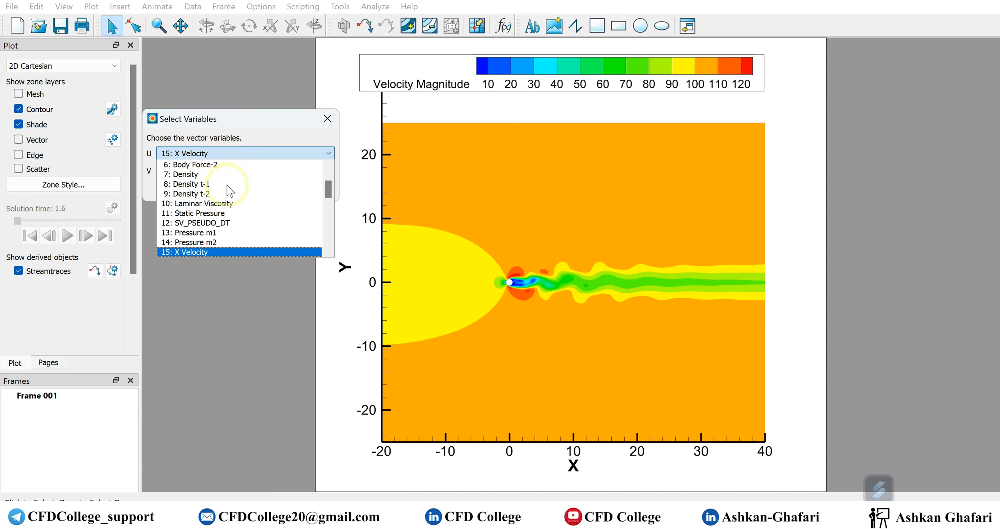
scroll(227, 188, down, 6)
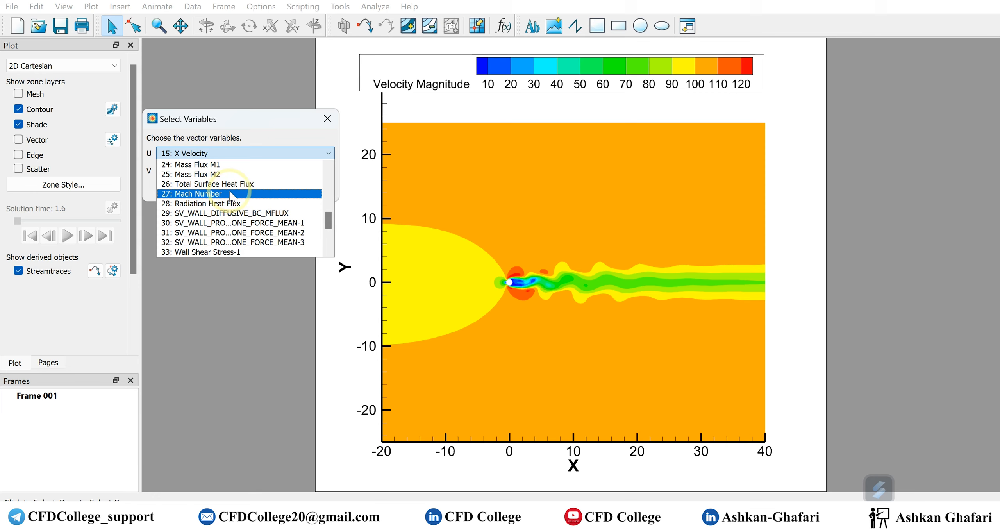
scroll(232, 258, down, 1)
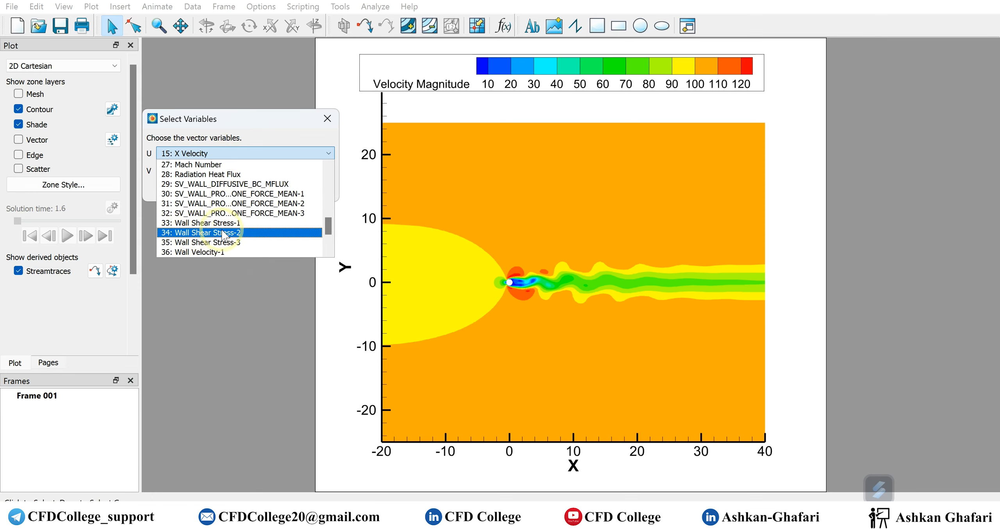
click(250, 119)
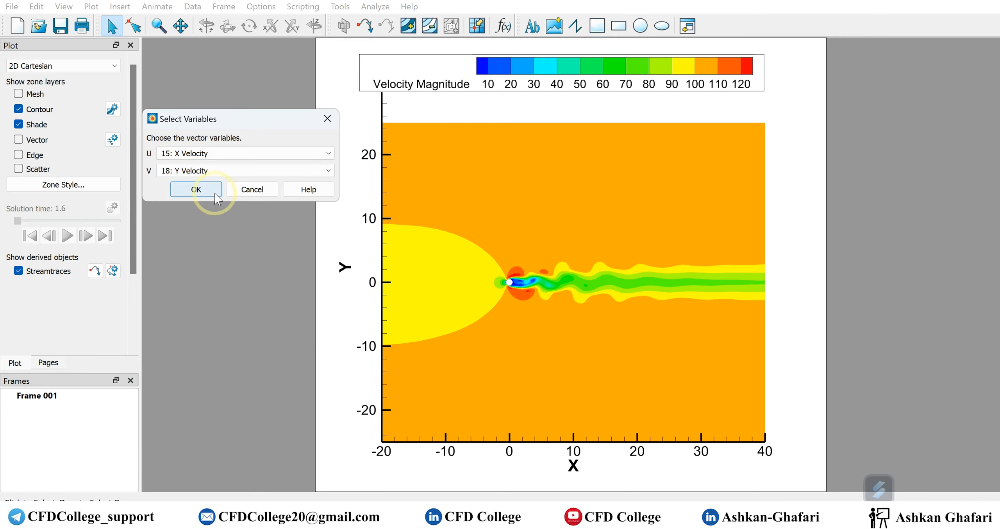
click(201, 192)
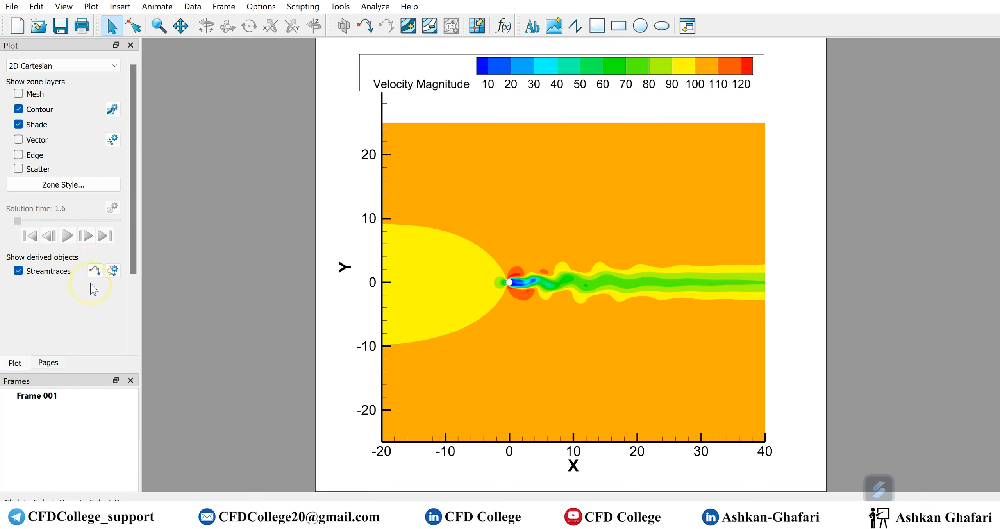
click(113, 271)
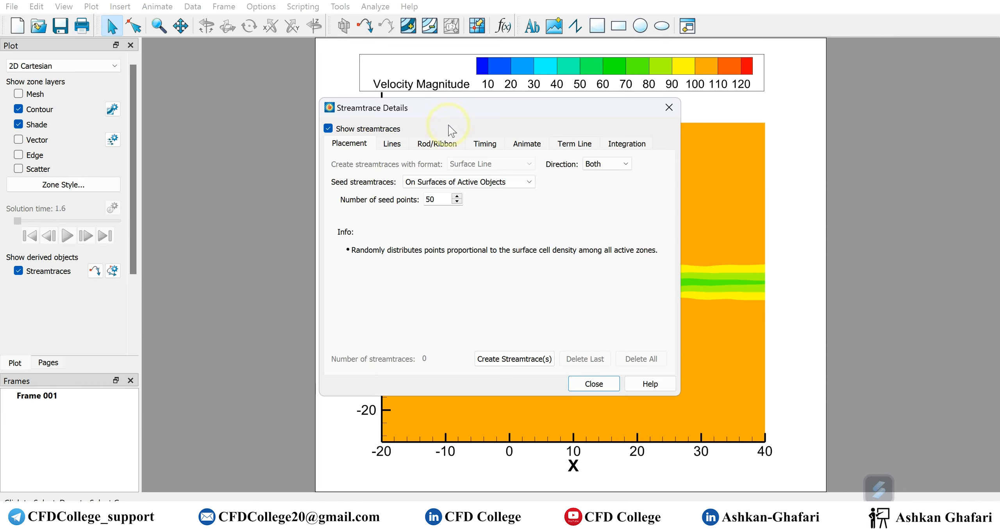
drag(471, 111, 264, 8)
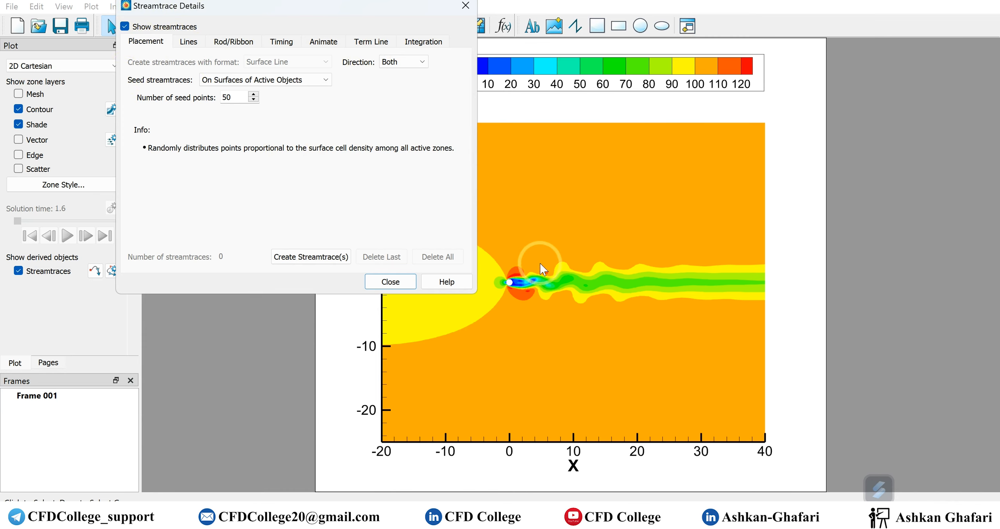
click(386, 282)
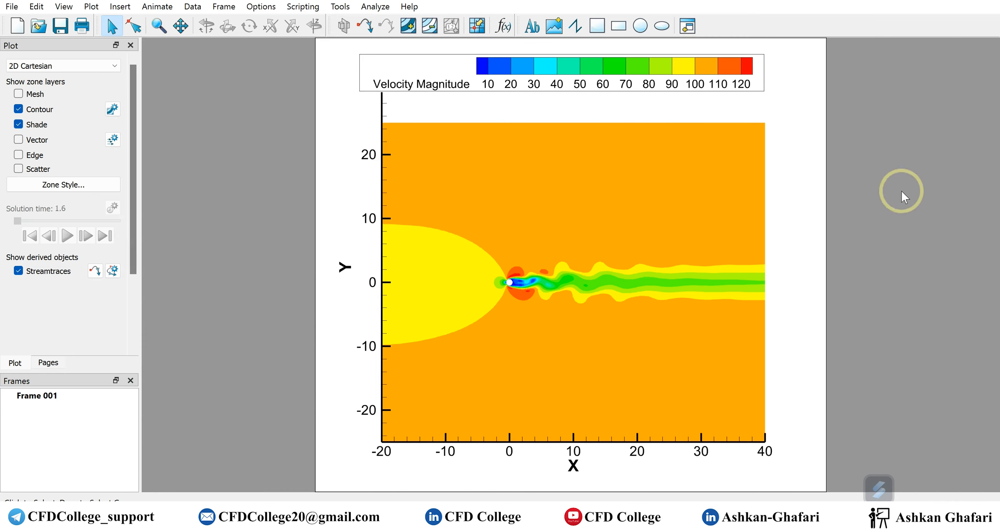
Step: Shrink the plot frame to roughly half its size and keep it clear of the sidebar, leaving room for a dialog beside it
click(826, 189)
drag(824, 44, 795, 88)
drag(516, 362, 536, 352)
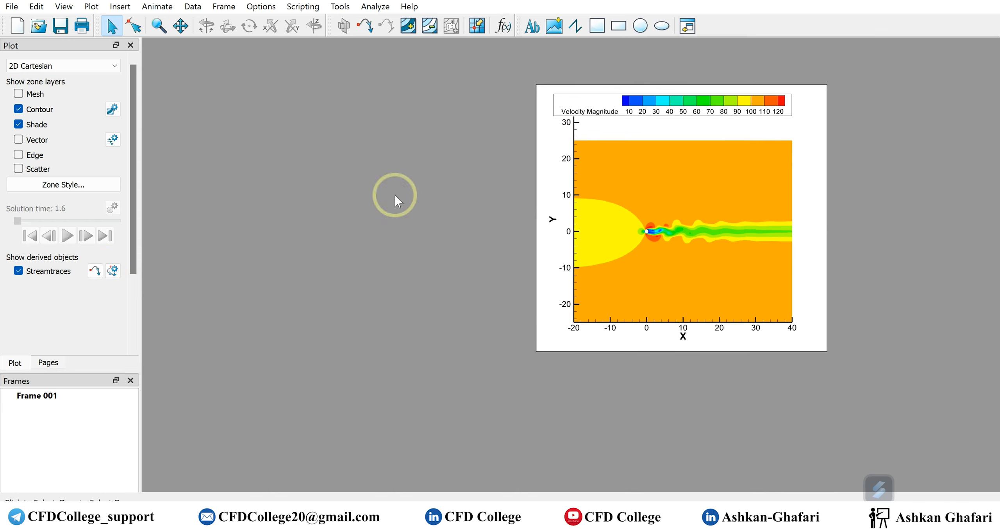
click(158, 26)
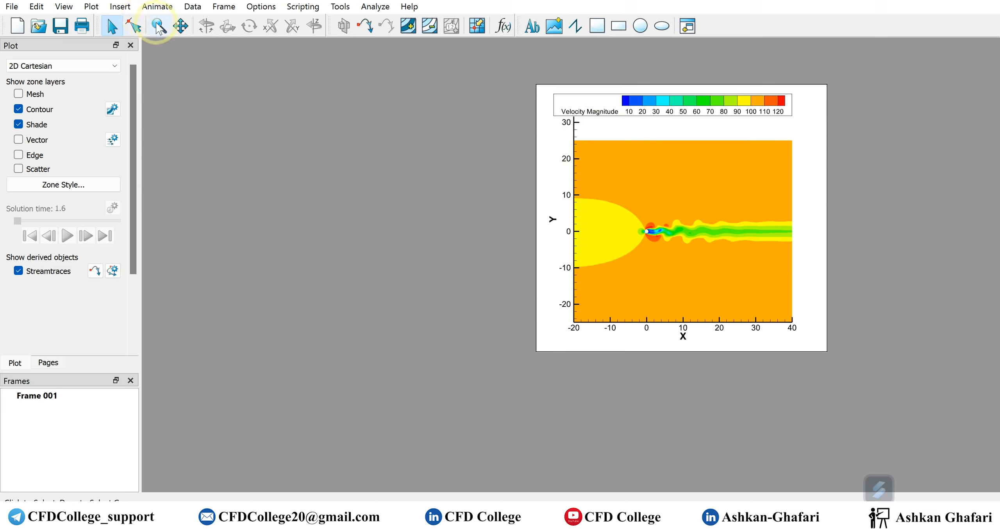
click(111, 26)
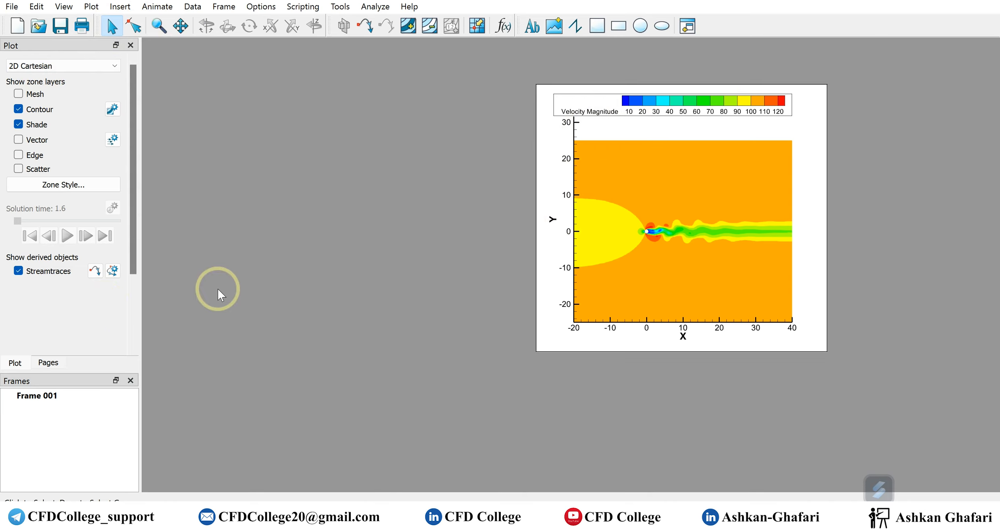
Step: Place two single streamtraces above the cylinder and four below it, plus a vertical rake of ten near the domain's upper edge
click(95, 270)
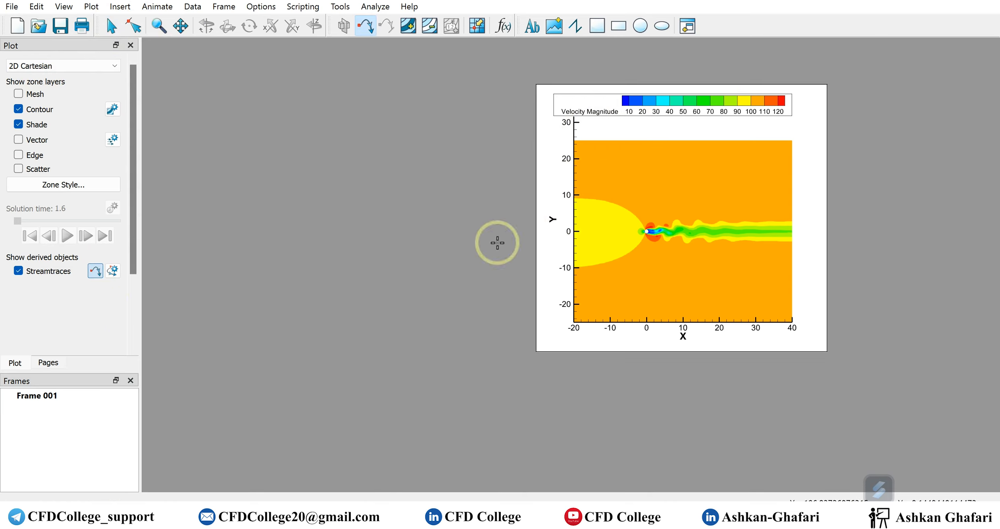
click(601, 170)
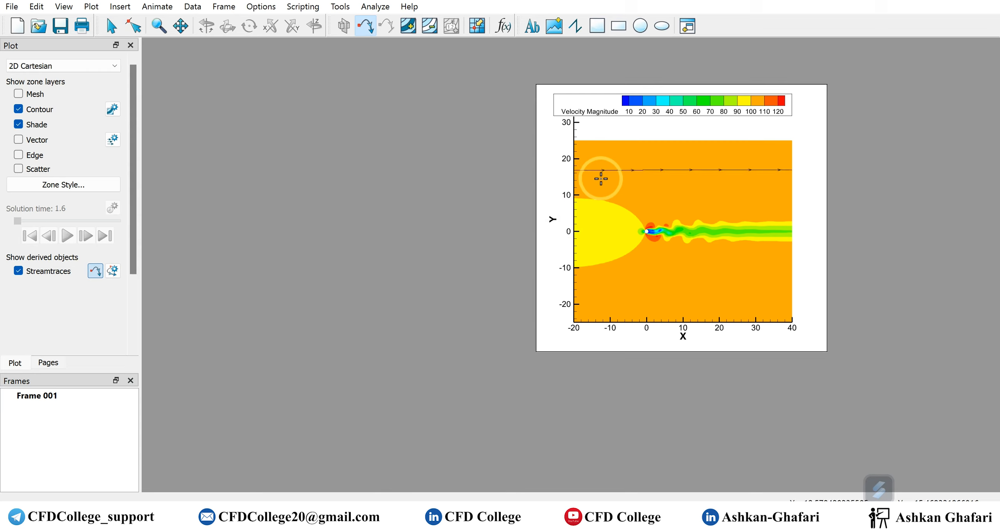
click(600, 180)
click(605, 272)
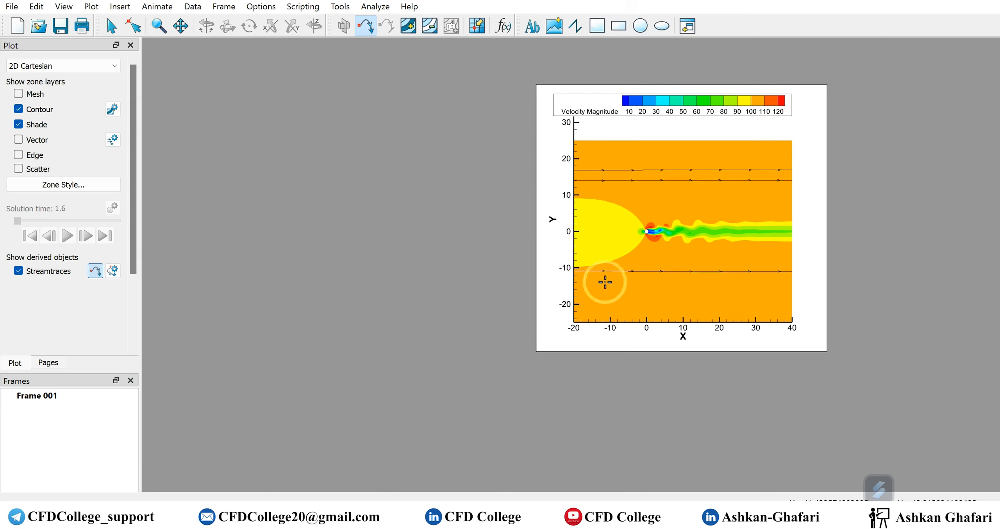
click(605, 281)
click(602, 290)
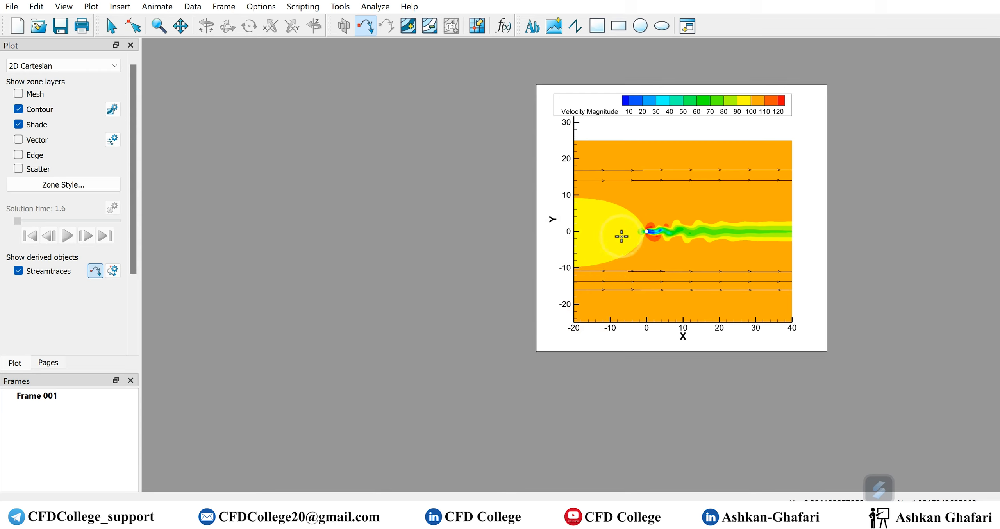
click(604, 298)
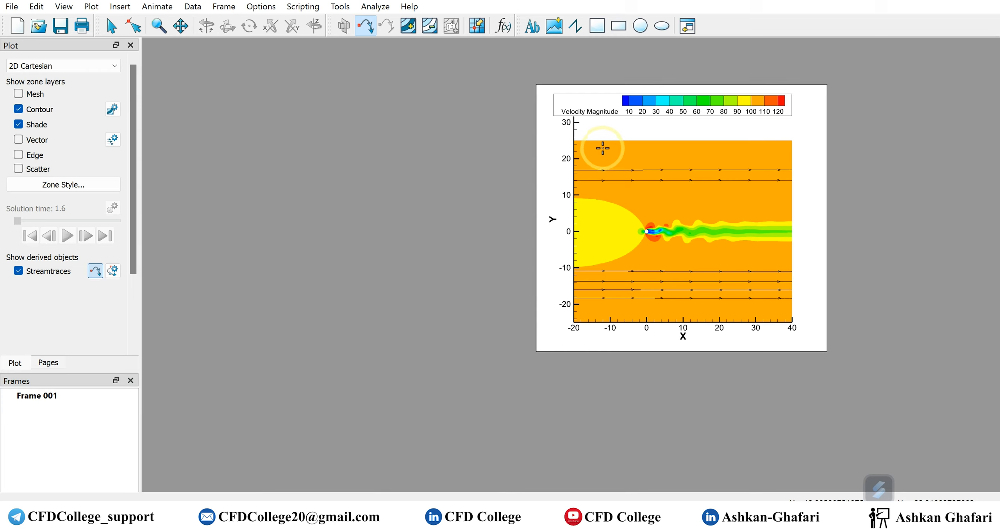
drag(602, 147, 602, 167)
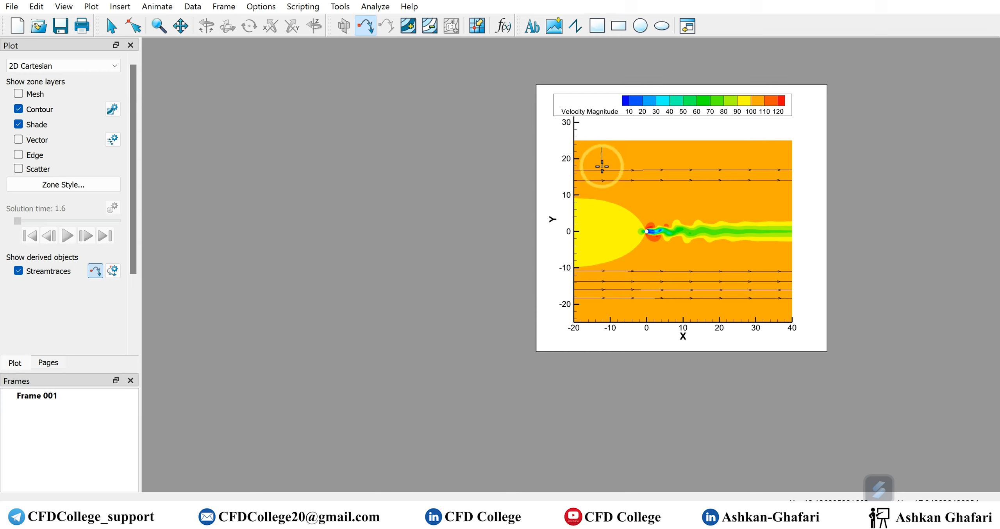
drag(601, 166, 601, 167)
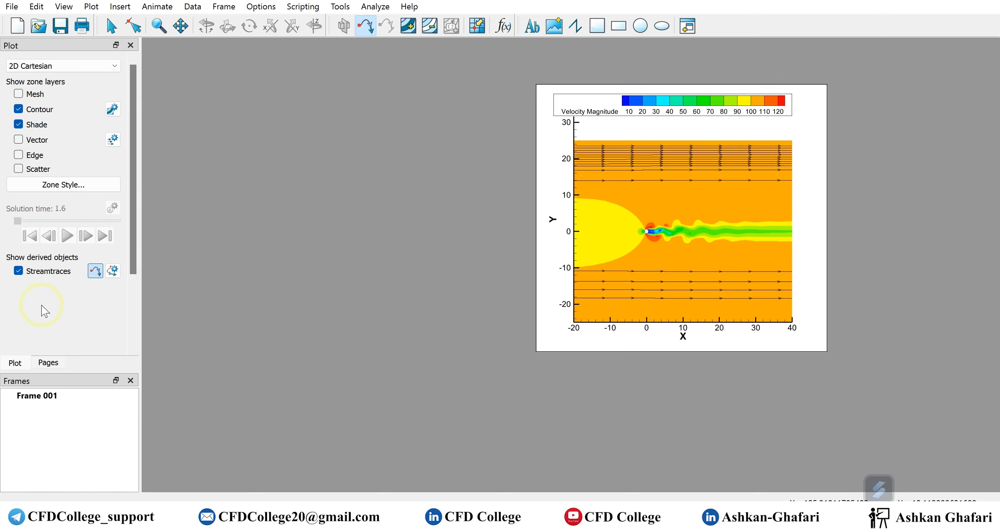
Step: Set the number of seed points to 2 and draw a vertical rake of two streamtraces just above the cylinder
click(113, 270)
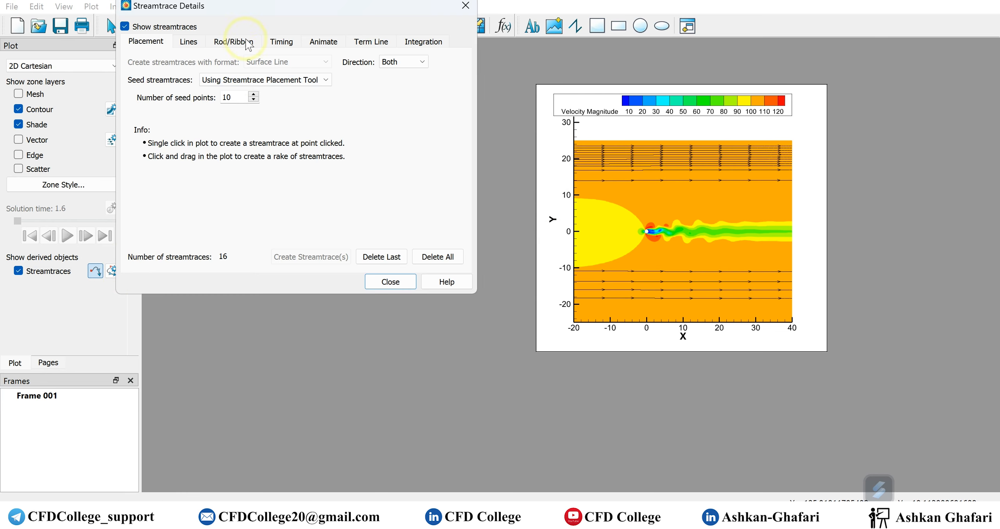
drag(259, 6, 296, 27)
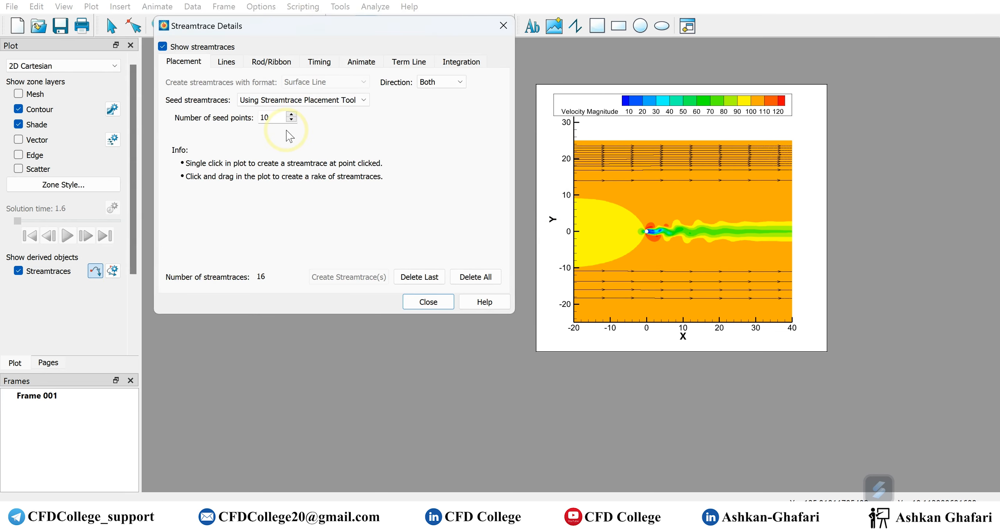
double_click(270, 117)
click(627, 190)
drag(632, 195, 633, 216)
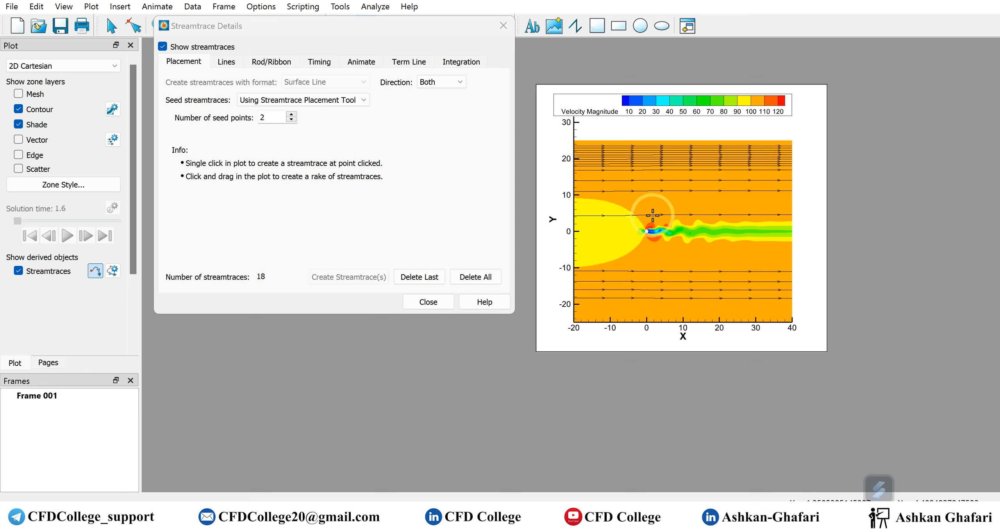
Step: Delete the last two streamtraces one at a time, and then delete all the remaining ones
click(429, 283)
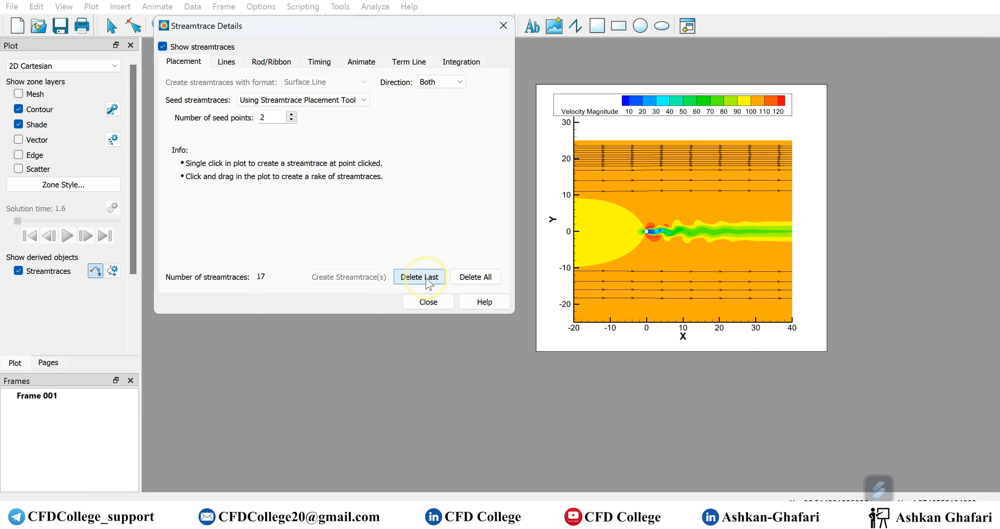
click(428, 284)
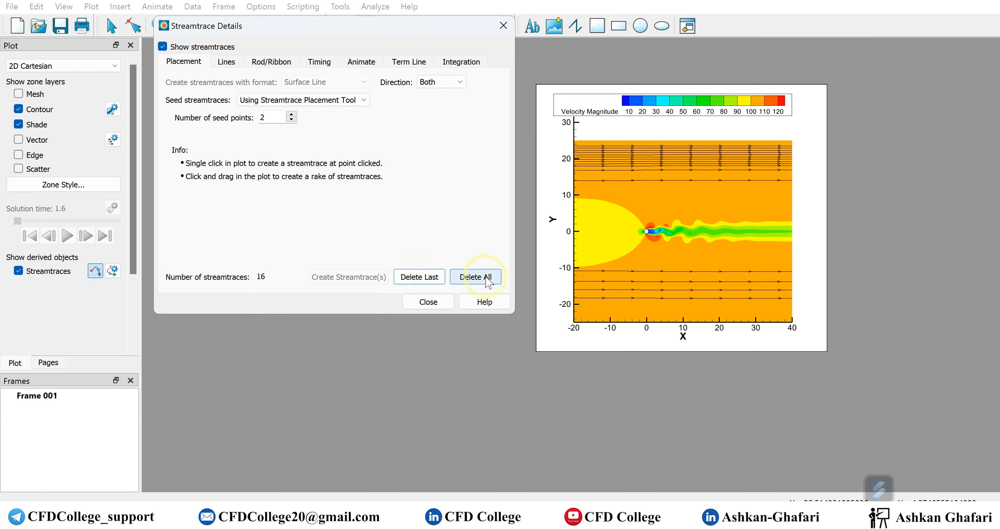
click(488, 279)
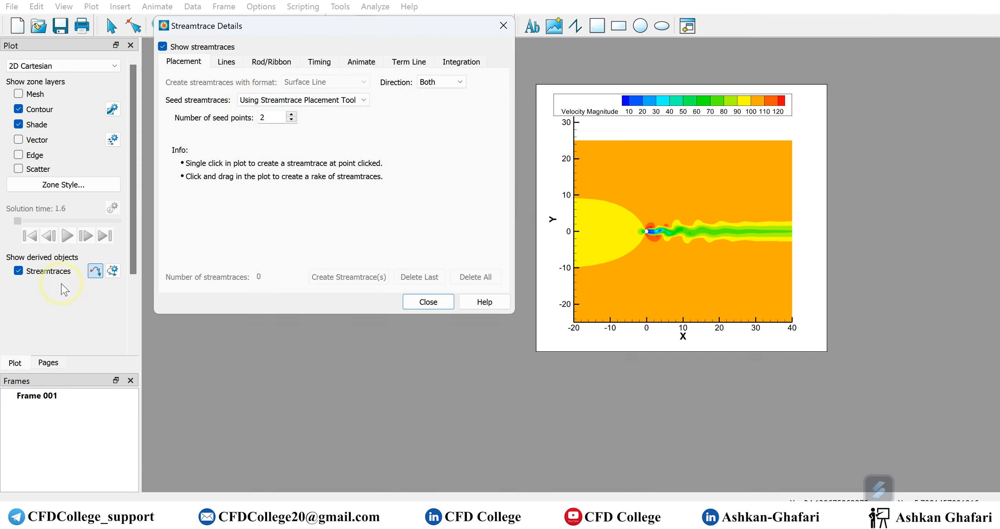
Step: Place a two-line rake between about Y 18 and 15, and single streamtraces at about Y 9, -16, -14 and -6
click(95, 271)
drag(661, 164, 655, 177)
click(645, 198)
click(632, 291)
click(636, 281)
click(588, 253)
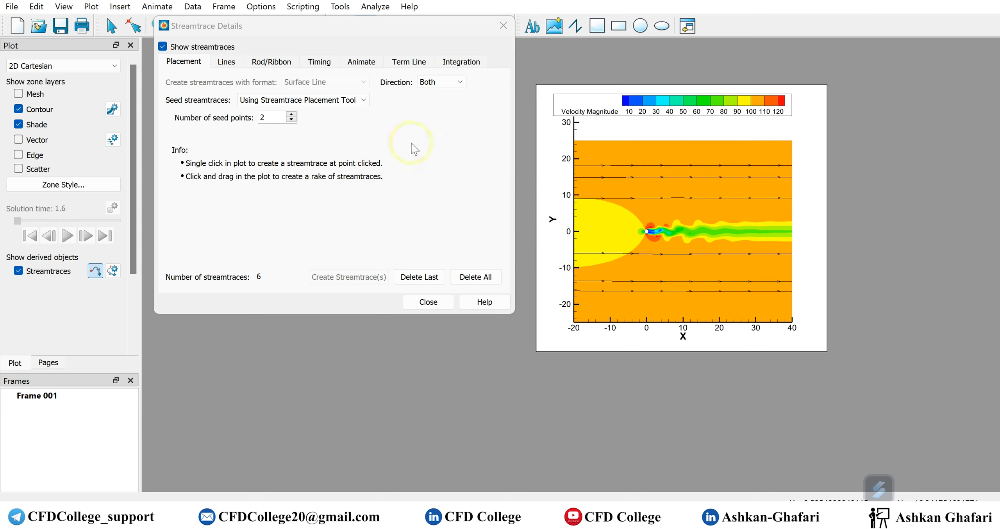
Step: Place a Forward streamtrace at about Y 23 and a Backward streamtrace at about Y 20, both starting above the cylinder
click(459, 82)
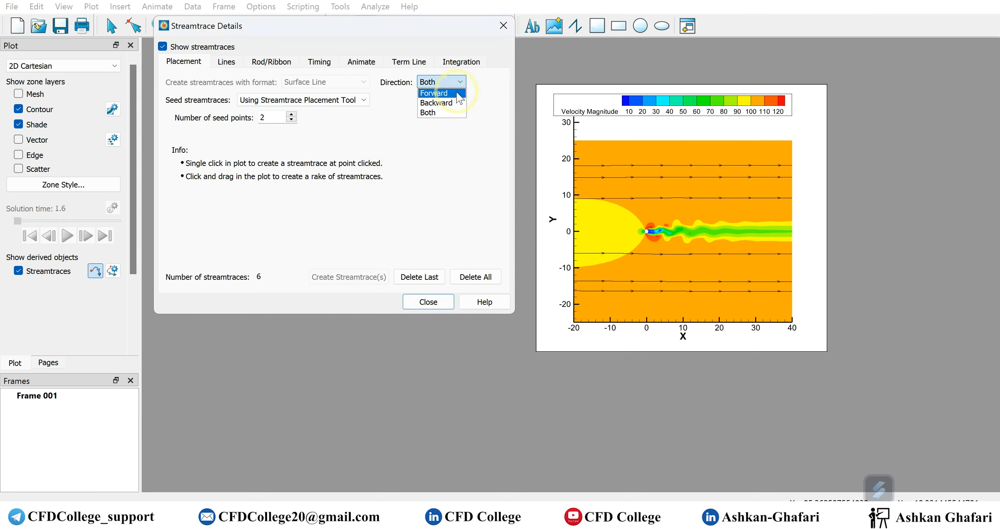
click(460, 95)
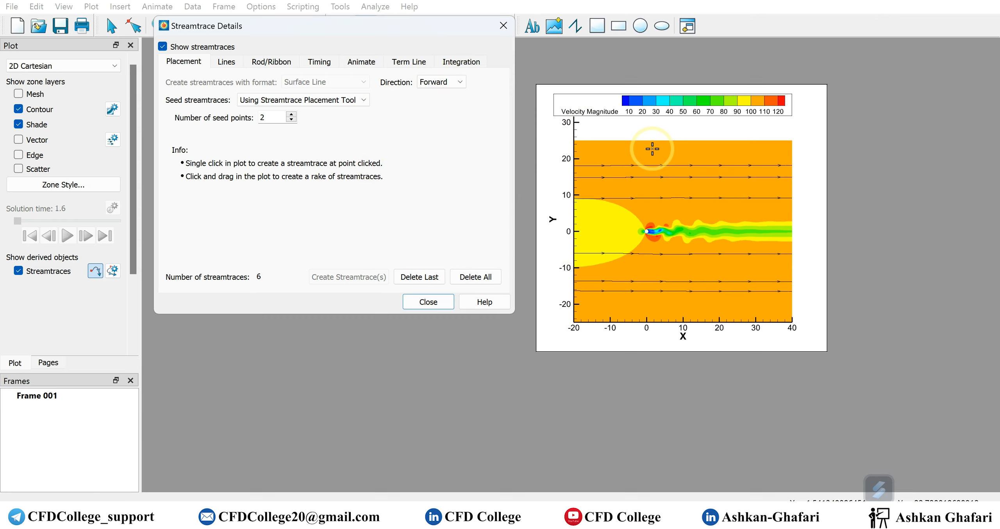
click(652, 148)
click(449, 82)
click(442, 103)
click(651, 157)
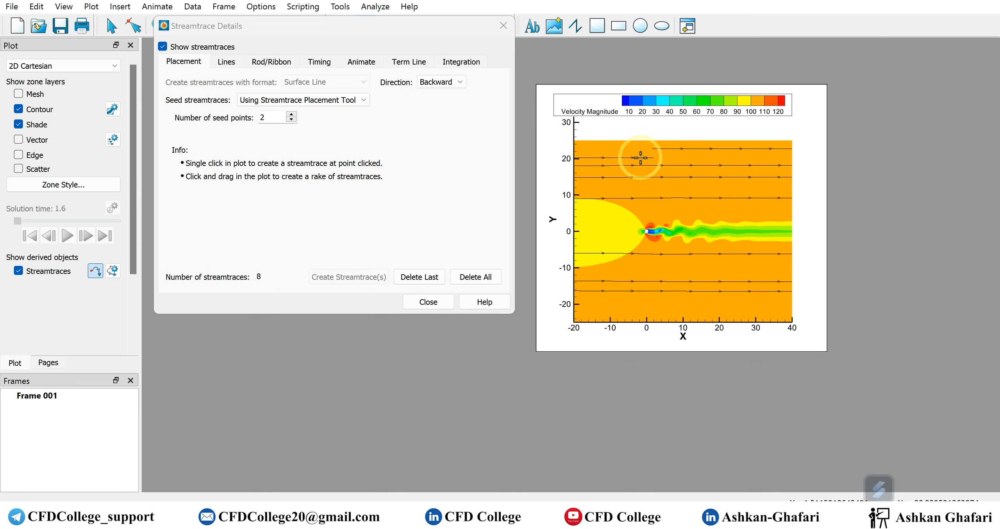
Step: Set the streamtrace direction back to Both
click(445, 81)
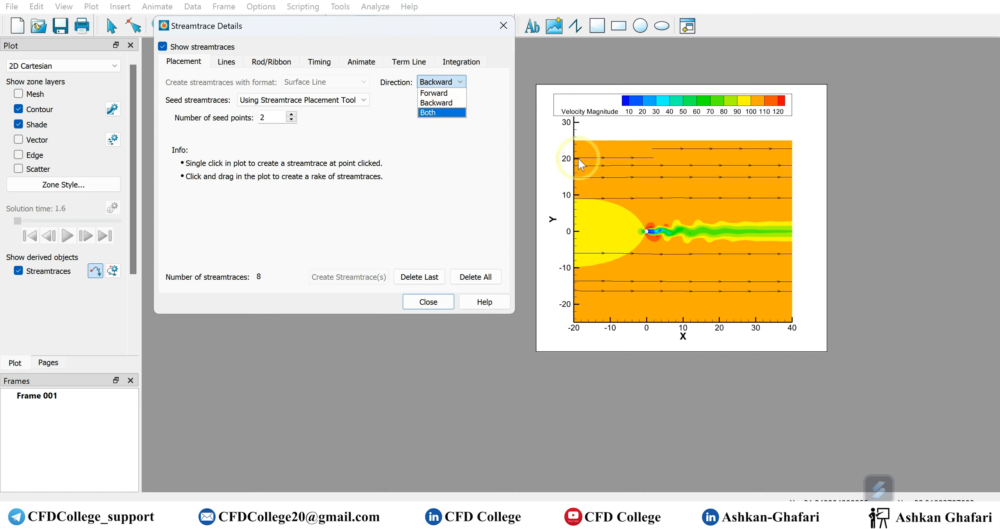
click(485, 174)
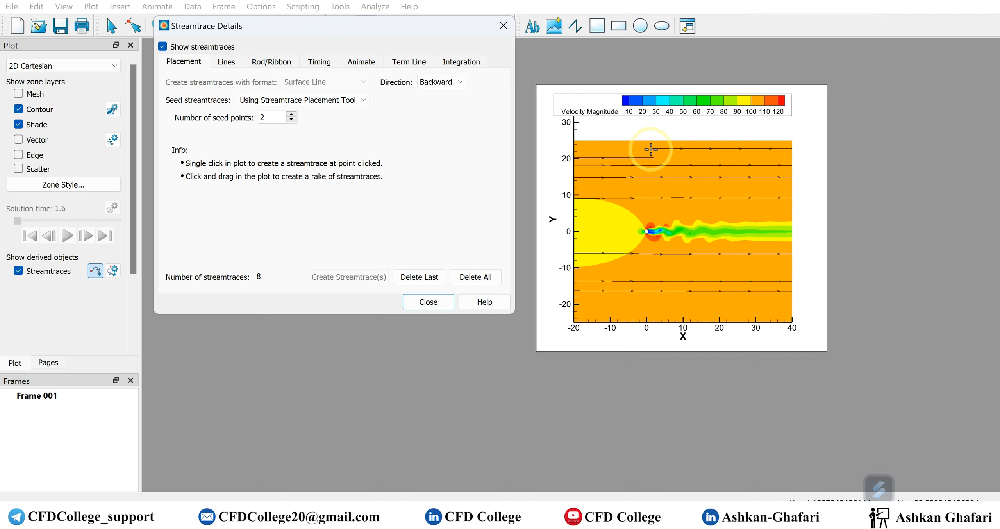
click(464, 83)
click(434, 93)
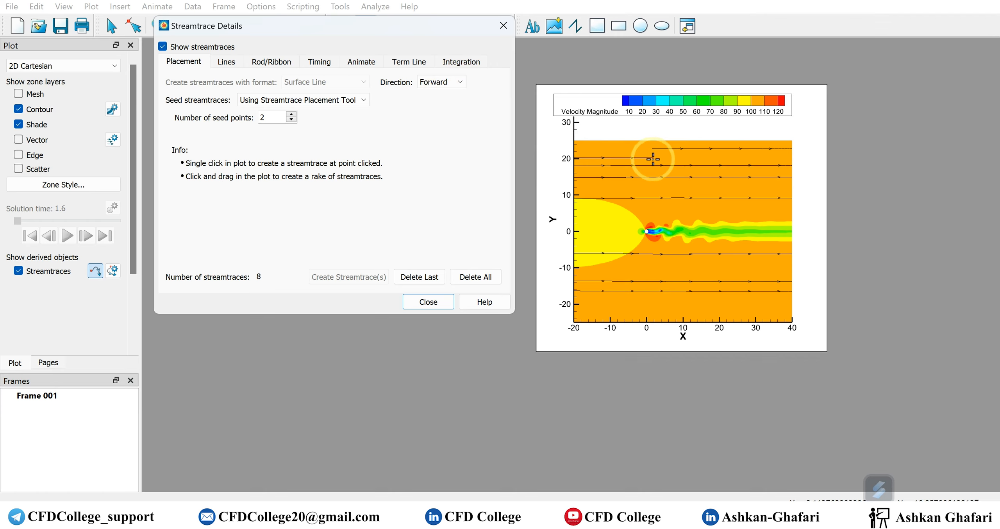
click(462, 84)
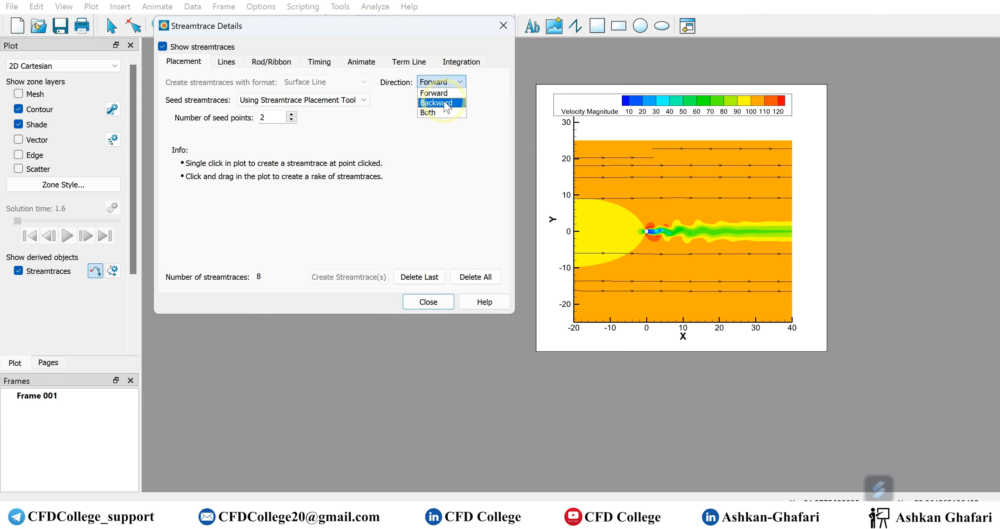
click(449, 114)
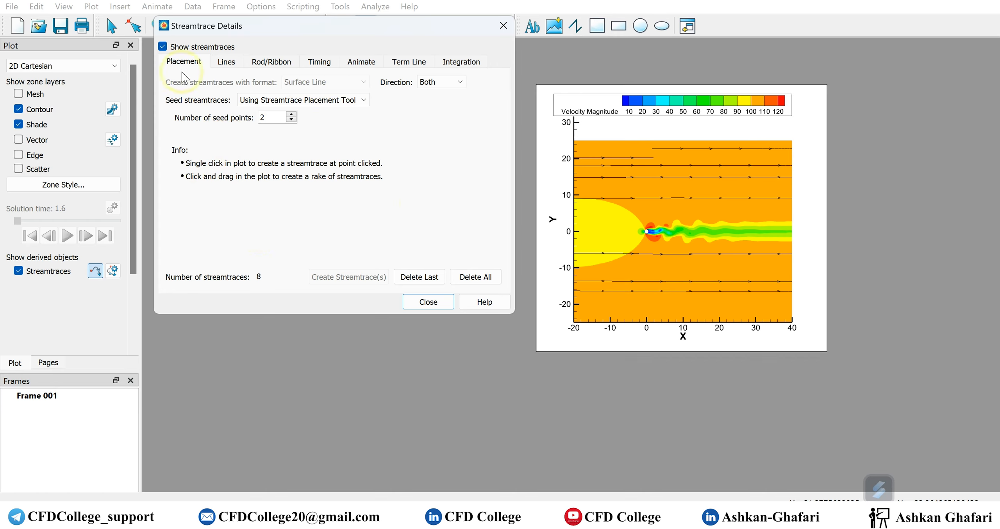
Step: Delete the last two streamtraces and place two 10-seed rakes upstream, spanning about Y 8 to -6 and Y 23 to 12
click(415, 278)
click(414, 279)
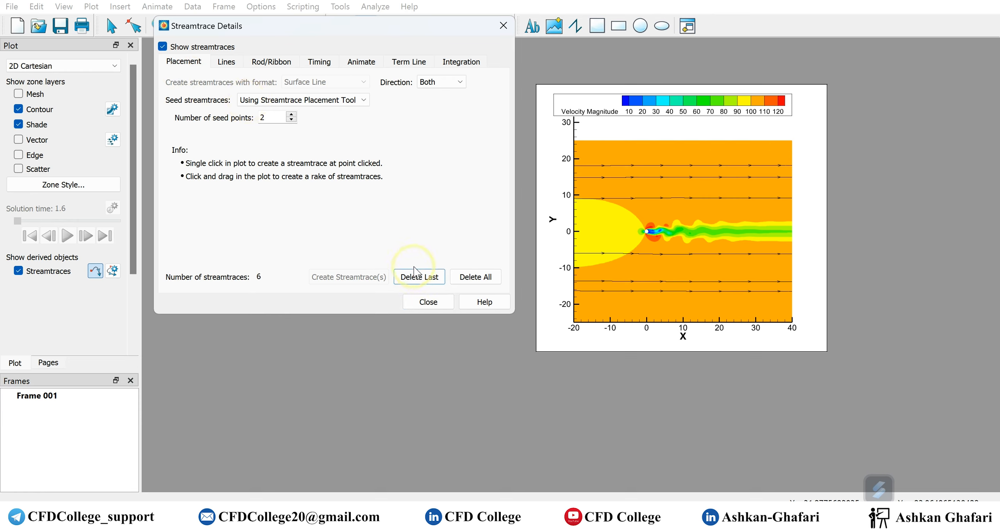
double_click(271, 117)
text(10)
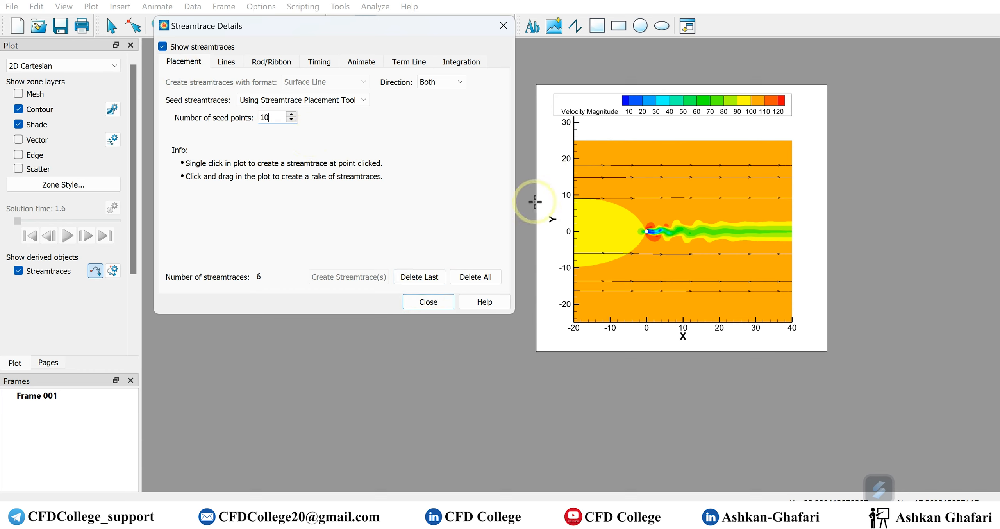
drag(603, 204, 605, 253)
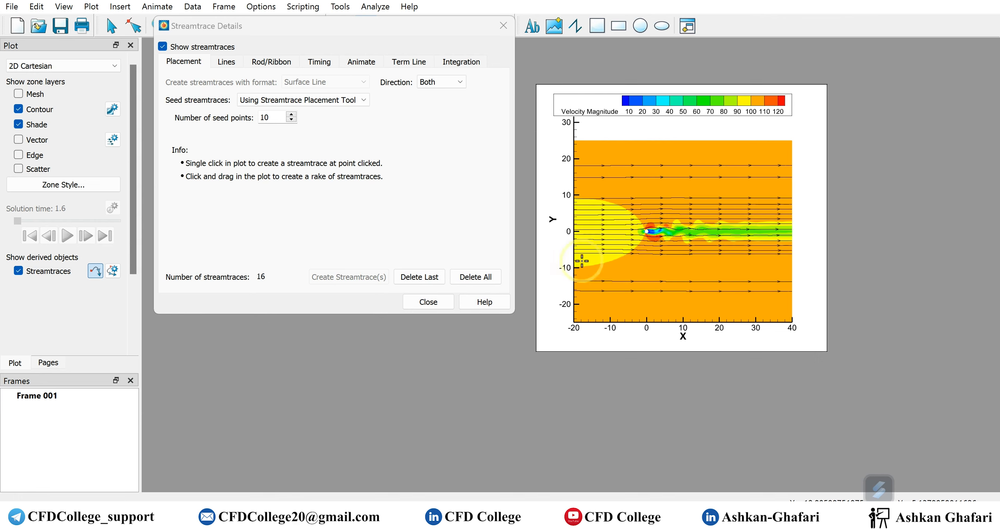
drag(601, 147, 601, 189)
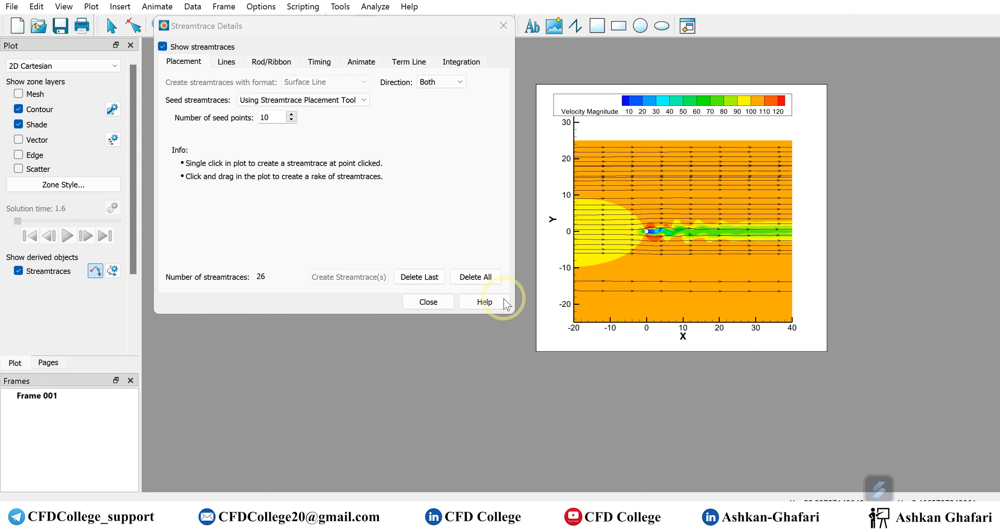
Step: Delete all streamtraces and place a 50-seed vertical rake at about X -14, spanning about Y 17 to -17
click(482, 280)
double_click(269, 117)
text(50)
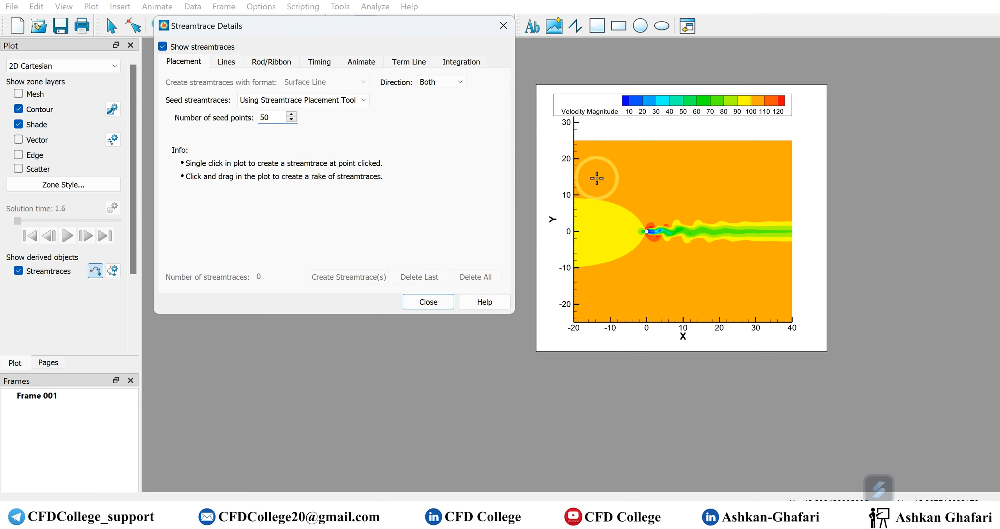
drag(595, 170, 595, 293)
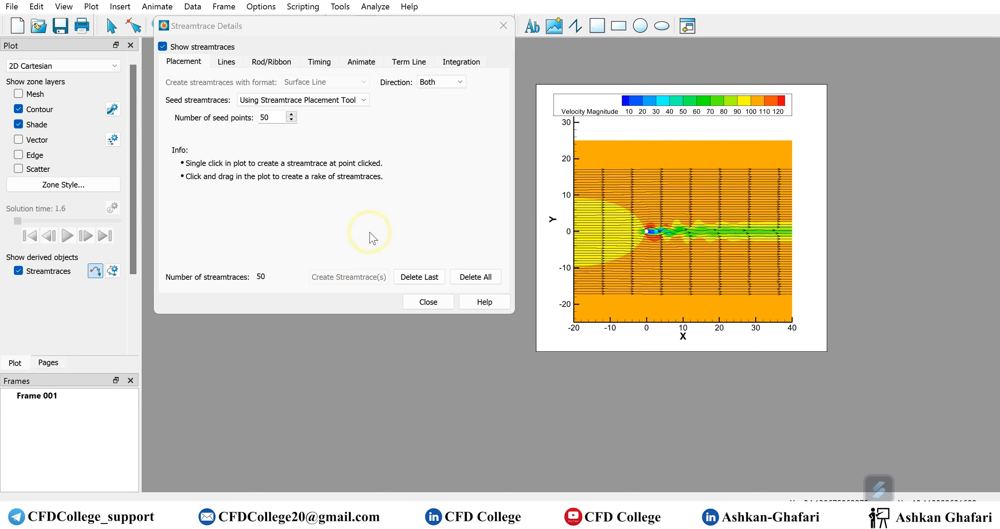
Step: Hide the streamtrace paths in the line settings and show them again
click(234, 67)
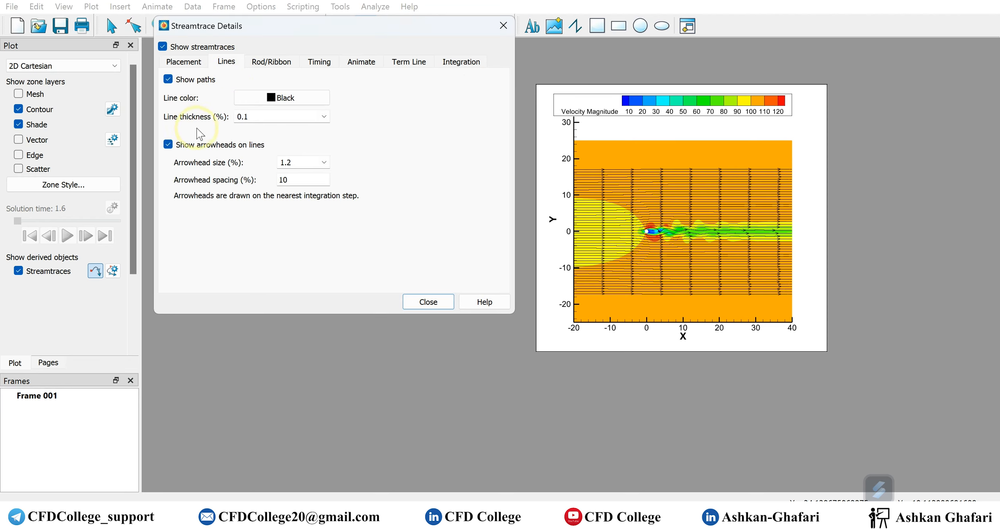
click(179, 81)
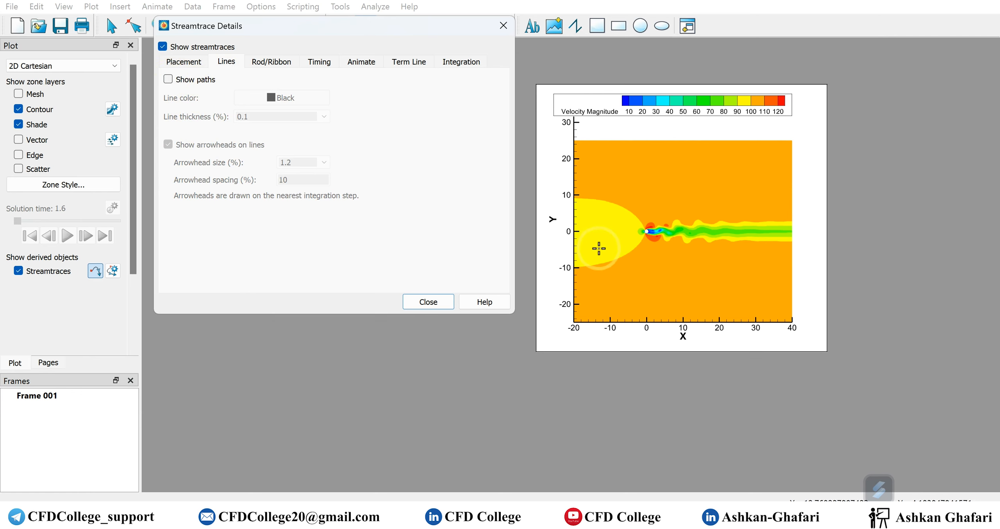
click(168, 79)
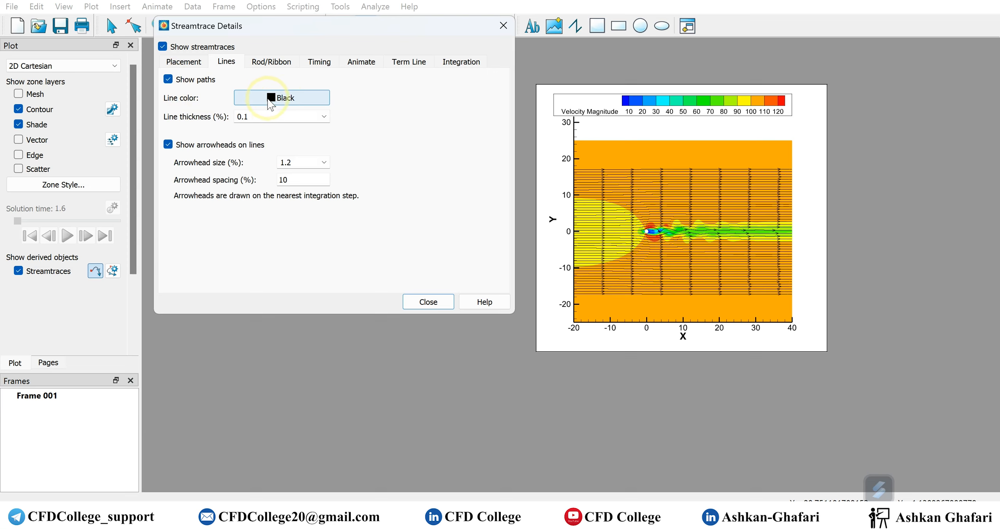
Step: Try a streamtrace line thickness of 0.2 %, and set it back to 0.1 %
click(323, 117)
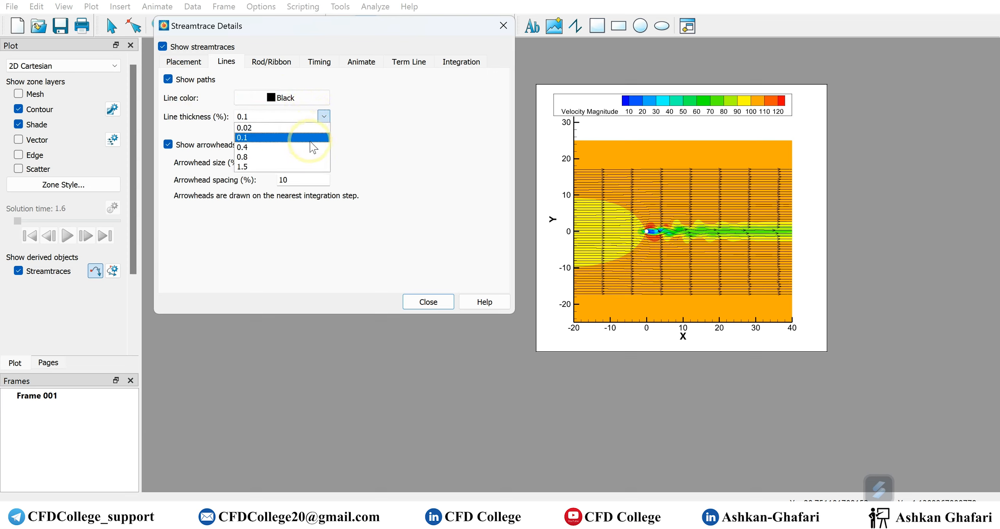
click(291, 114)
key(BackSpace)
text(2)
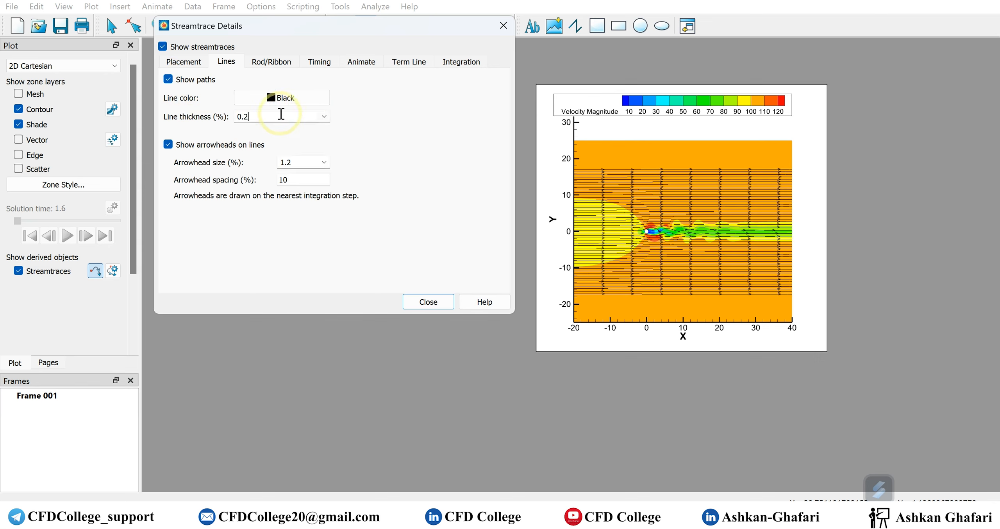
key(Return)
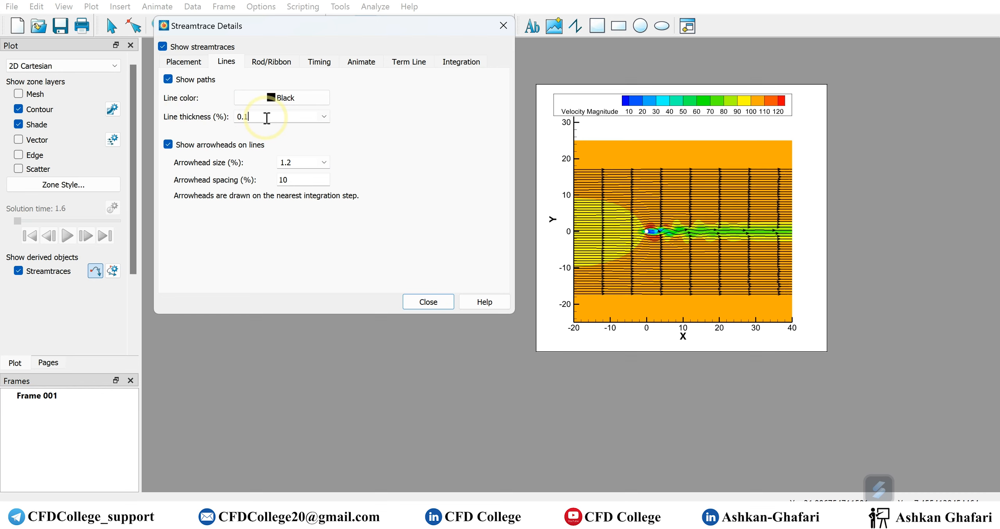
key(Return)
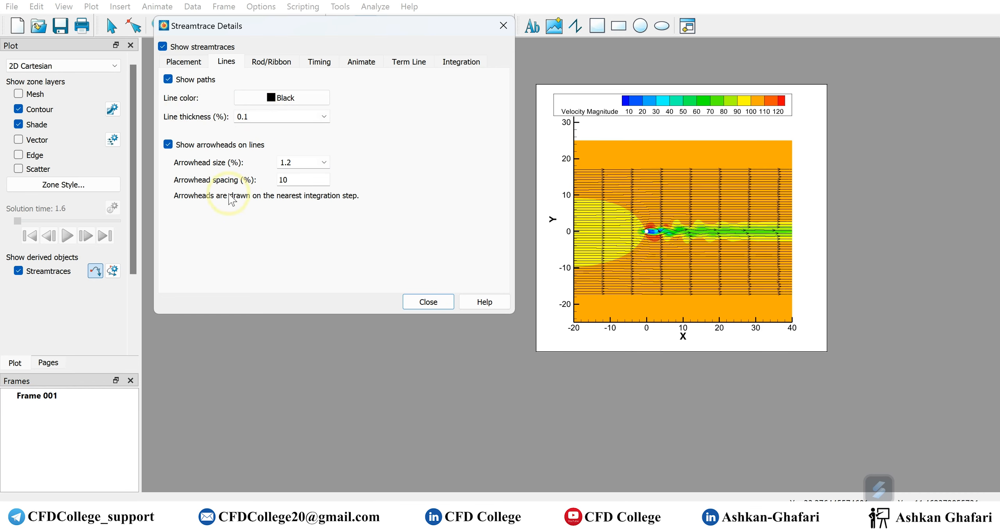
Step: Hide and reshow the streamtrace arrowheads, and try arrowhead sizes of 3 and 1 % before restoring 1.2 %
click(198, 147)
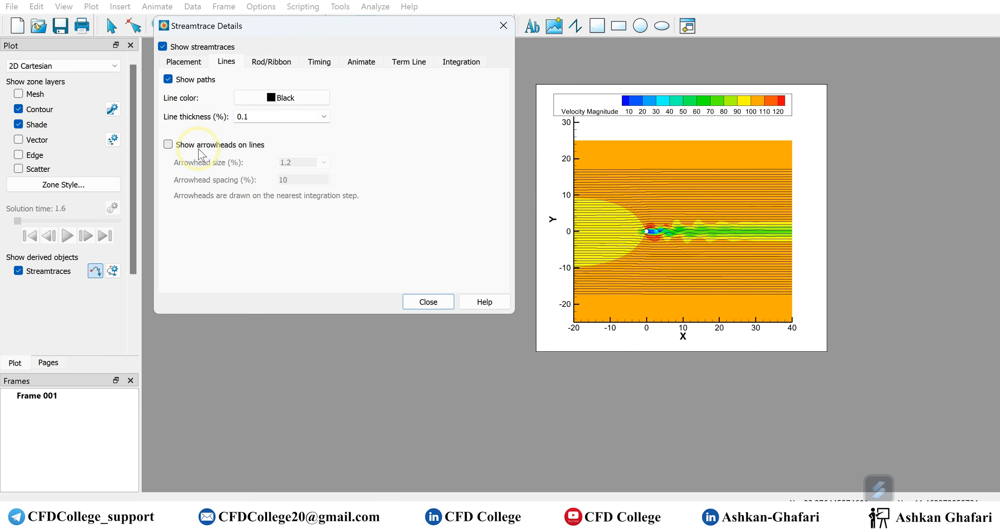
click(168, 145)
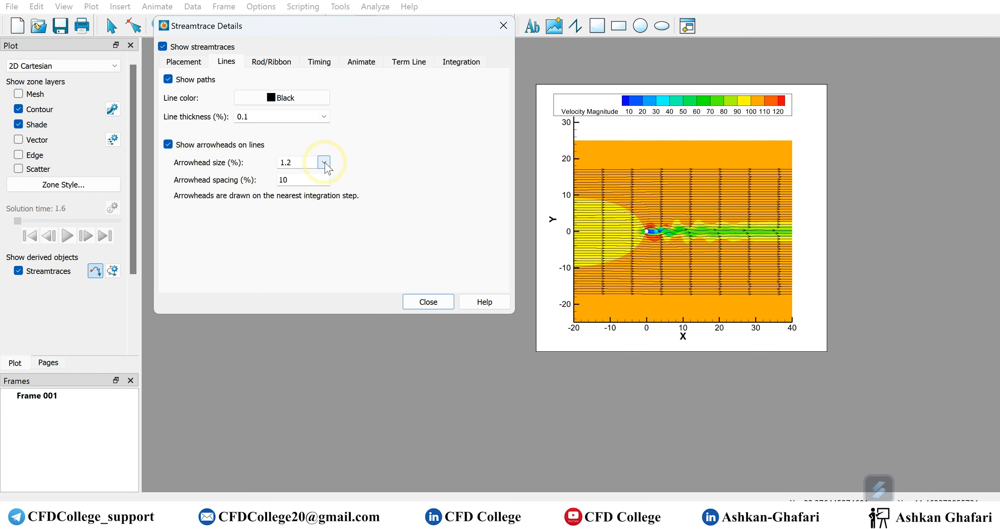
click(324, 162)
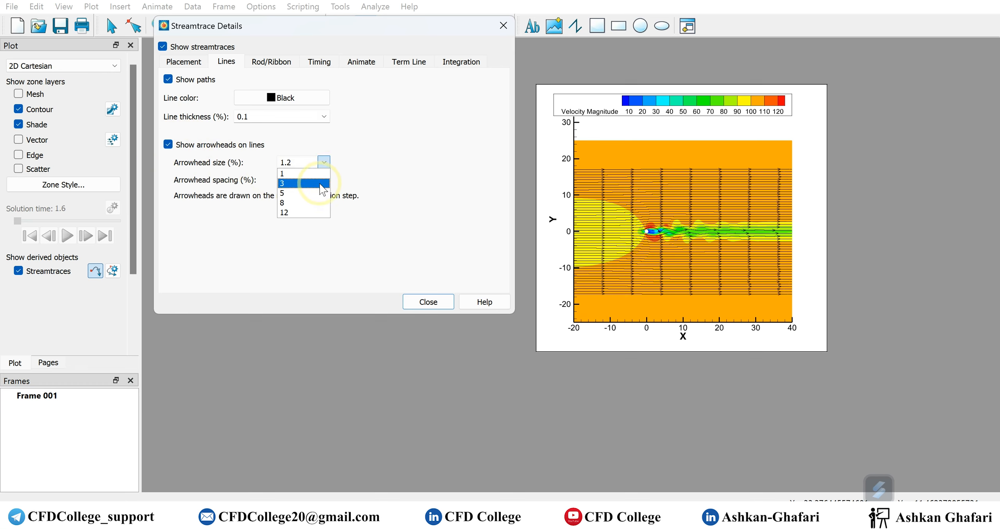
click(322, 183)
click(325, 162)
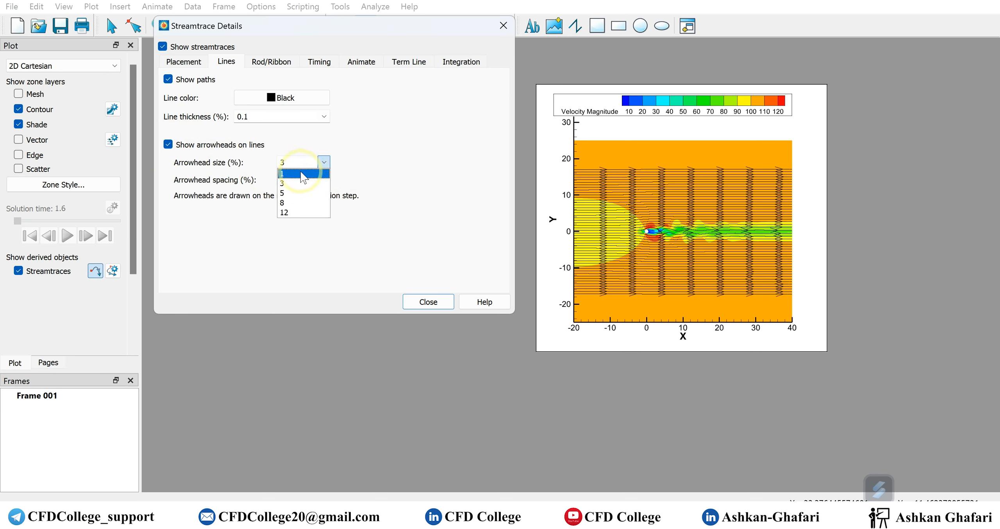
click(303, 174)
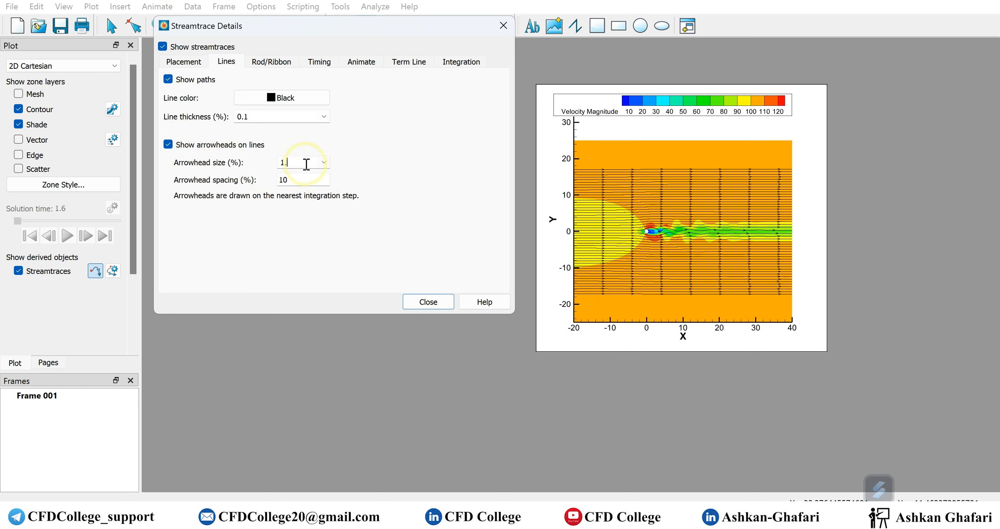
Step: Set the arrowhead spacing on the streamtrace lines to 20 %
double_click(298, 185)
text(20)
click(419, 189)
click(290, 180)
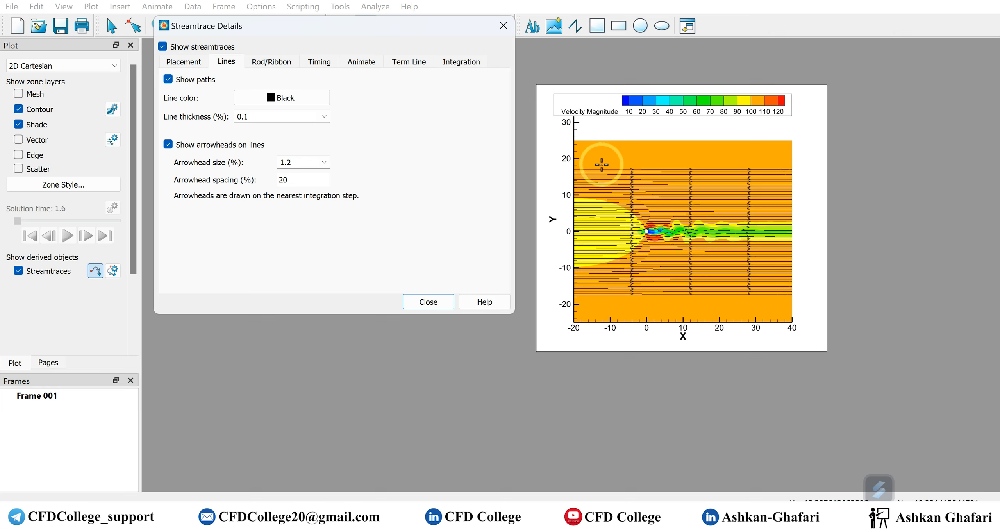
Step: Turn off the Contour zone layer and look at the color choices for the streamtrace lines
click(18, 109)
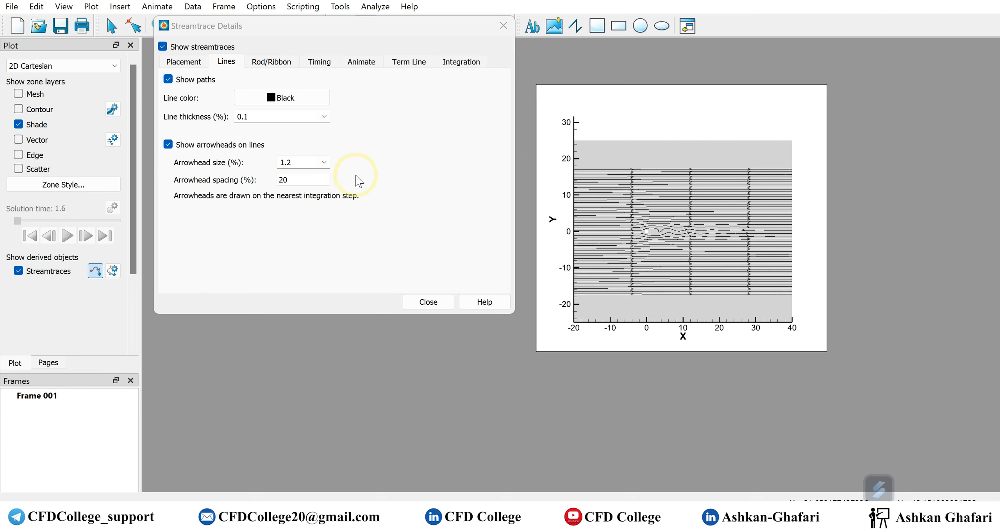
click(289, 98)
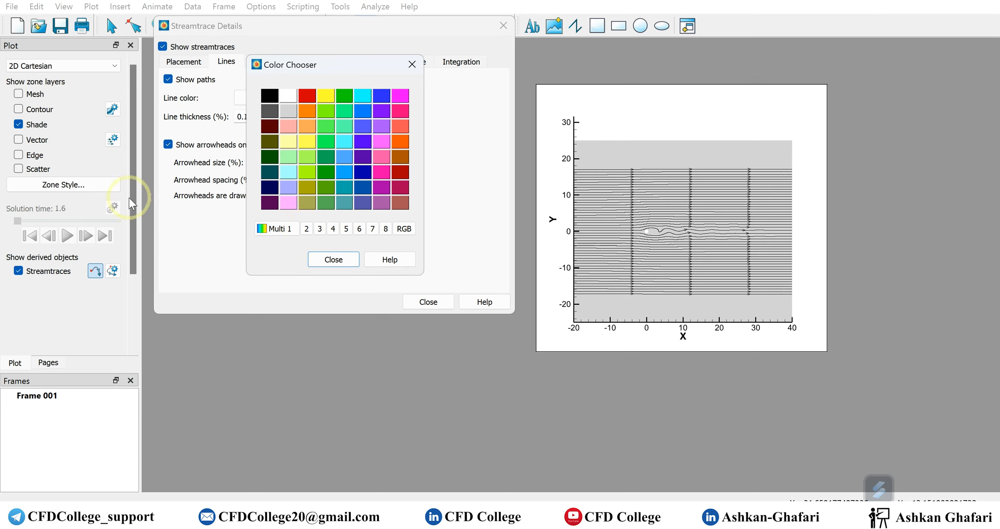
click(350, 260)
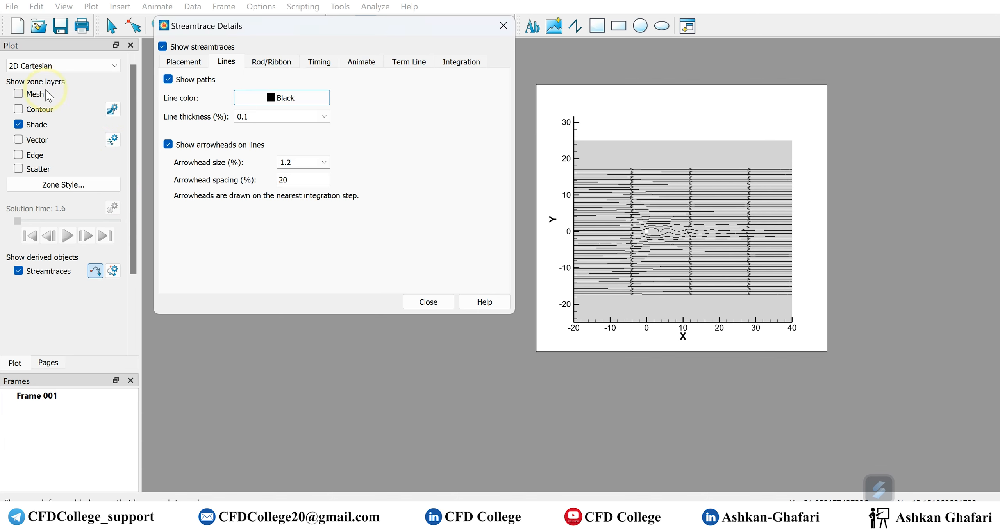
Step: Assign Static Pressure as the variable of contour group 2 in the contour and multi-coloring settings
click(112, 109)
drag(531, 58, 341, 49)
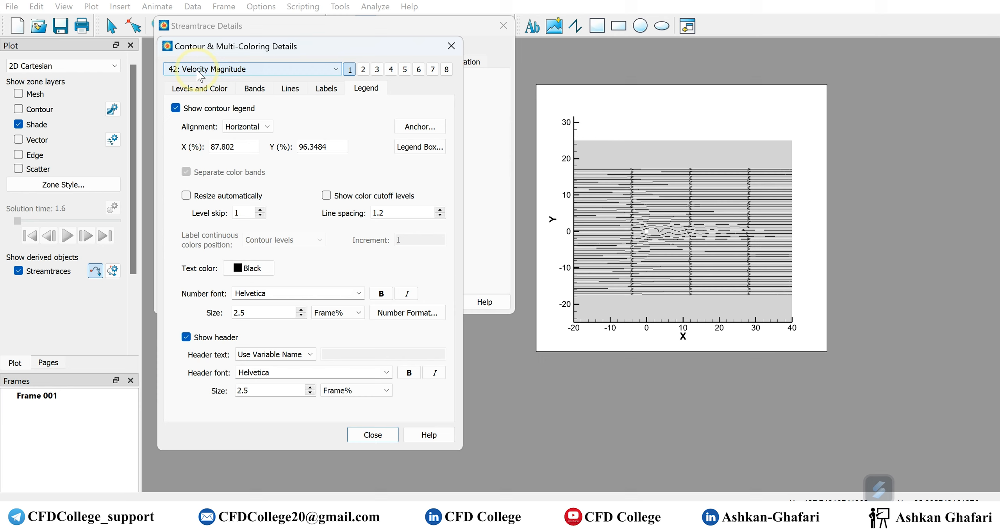
click(364, 69)
click(335, 70)
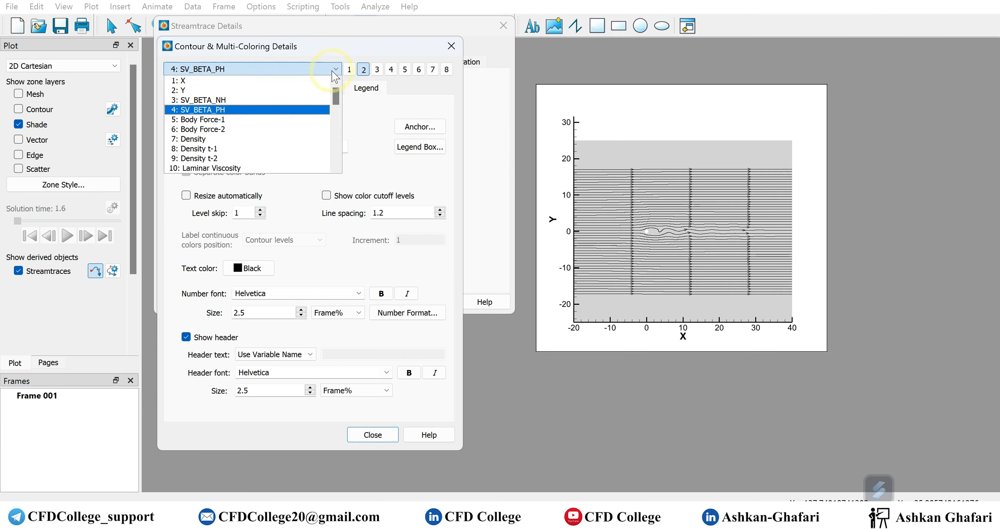
scroll(246, 135, down, 2)
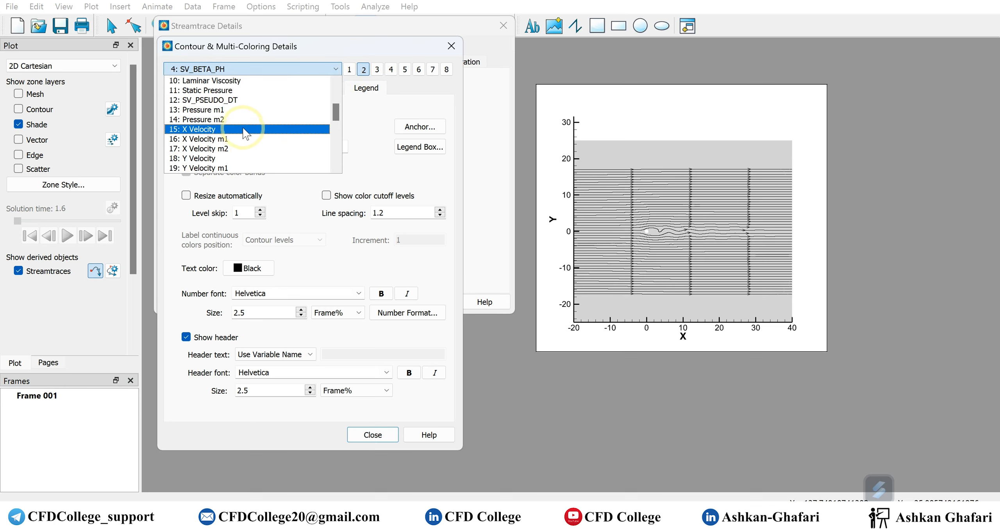
scroll(243, 116, up, 1)
click(252, 126)
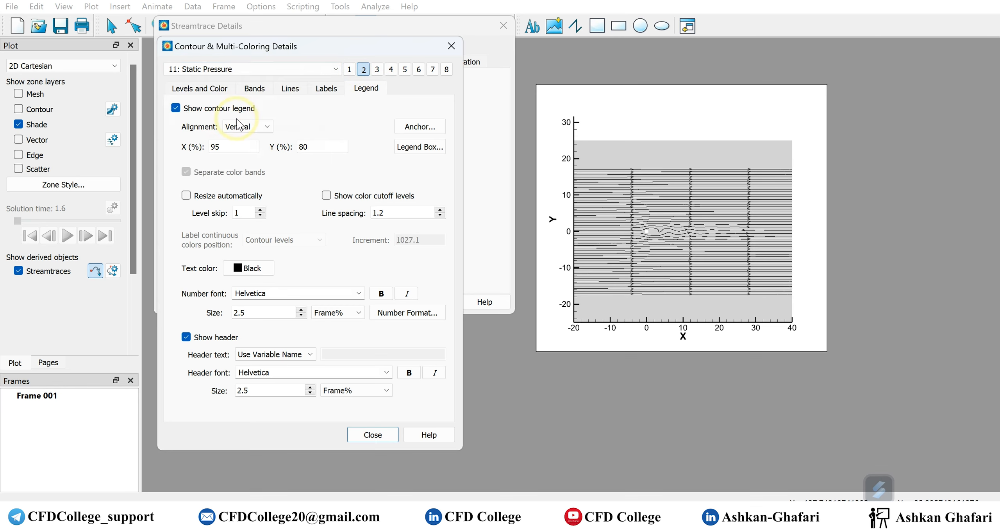
Step: Examine the variables available for contour group 3 and those assigned to groups 1 and 2
click(377, 69)
click(296, 69)
scroll(257, 147, down, 4)
scroll(258, 146, down, 5)
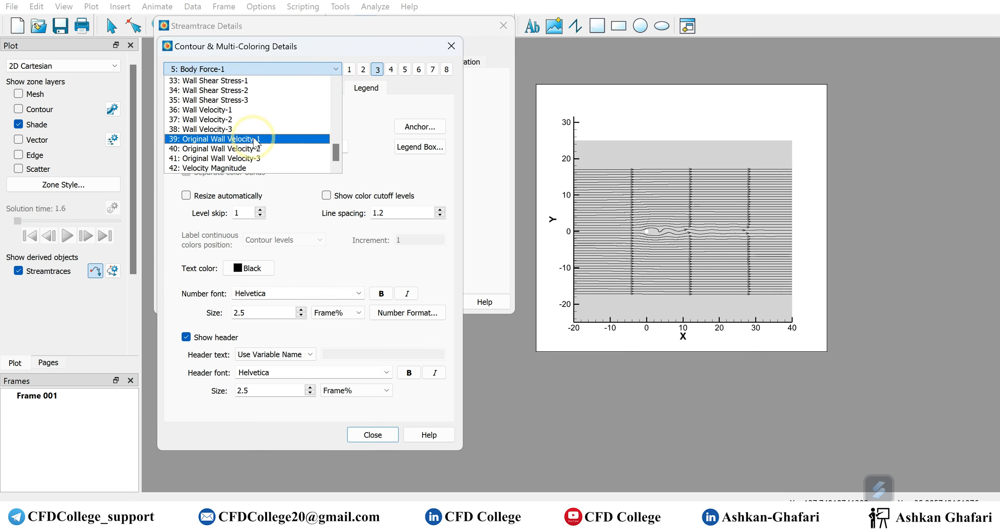
scroll(256, 142, up, 5)
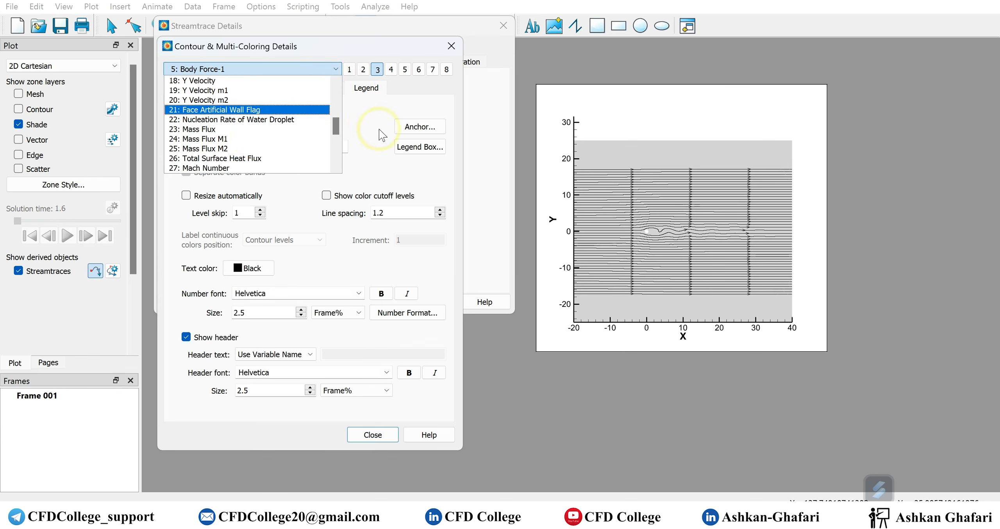
click(381, 106)
click(338, 70)
click(350, 69)
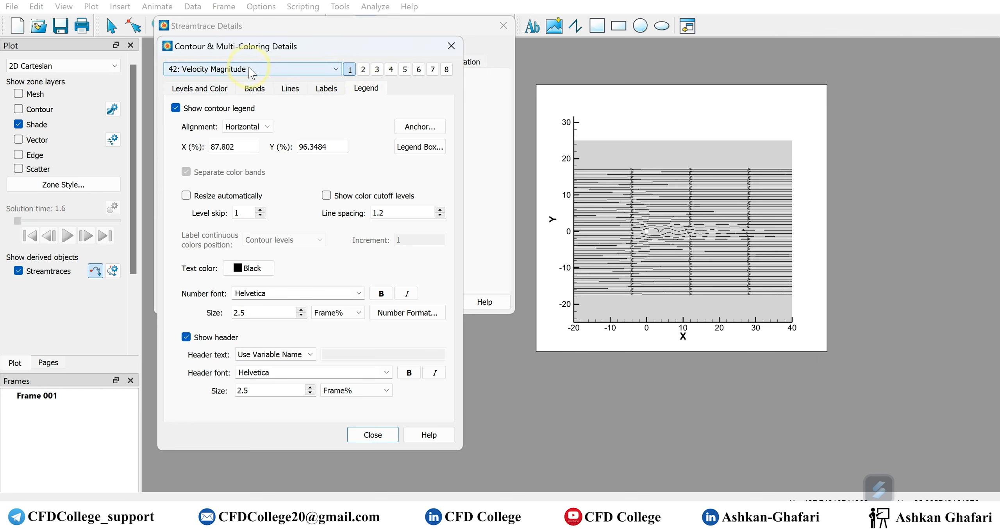
click(363, 70)
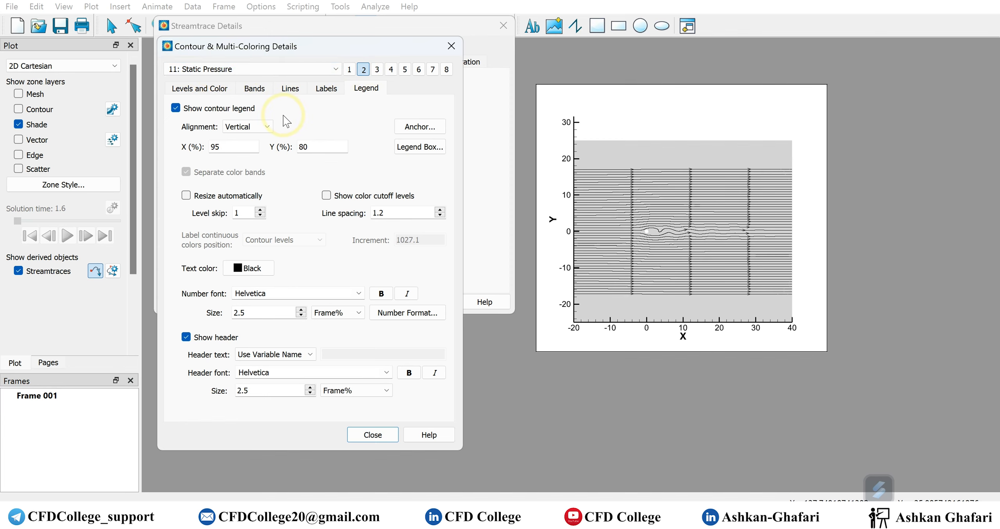
click(373, 435)
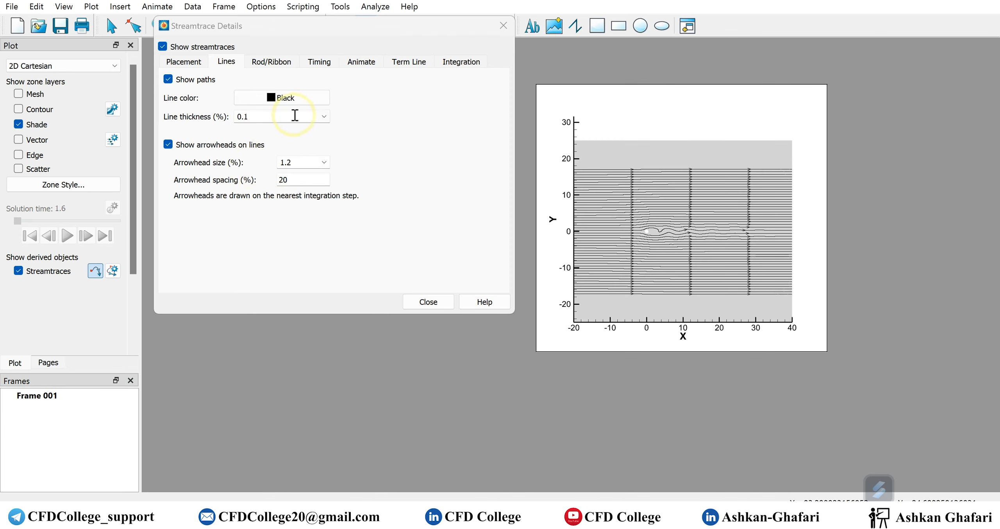
Step: Color the streamtrace lines with Multi 1 and set their line thickness to 0.2 %
click(284, 98)
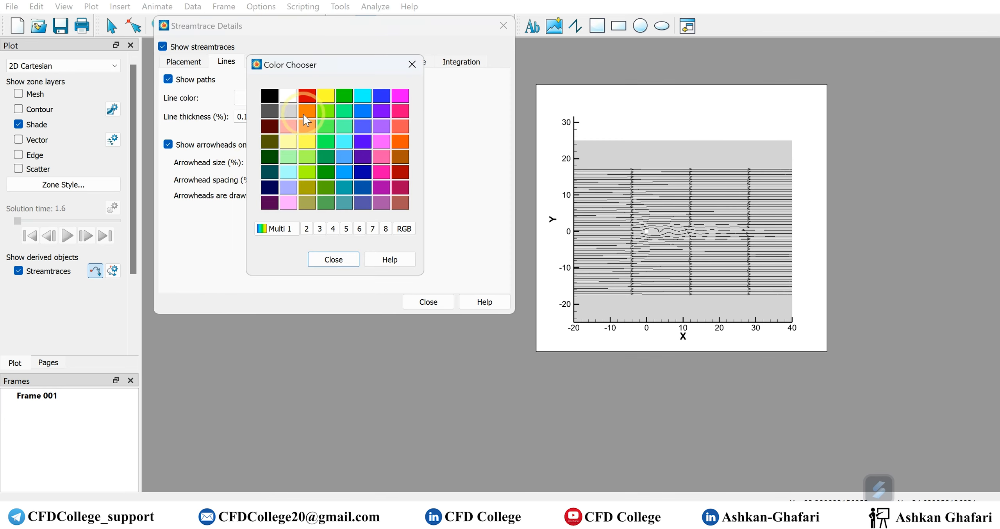
click(282, 228)
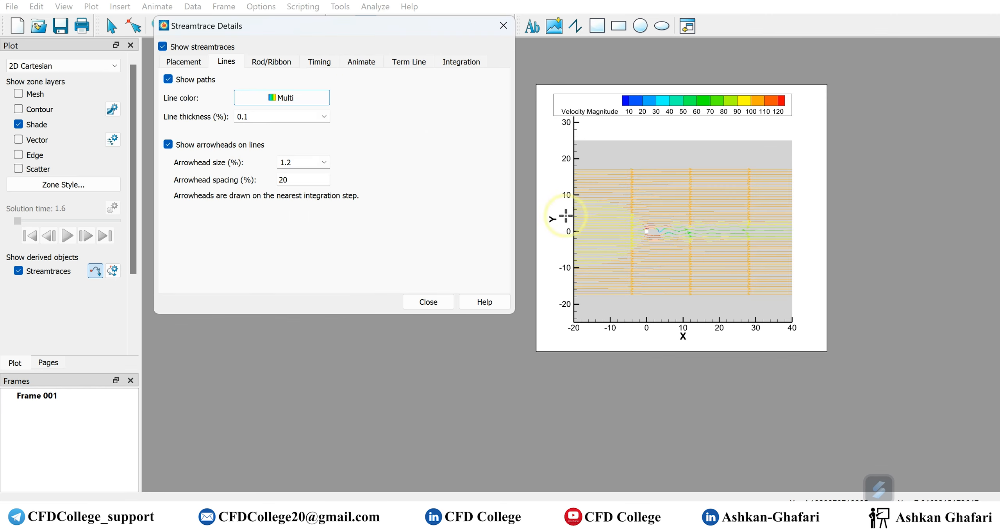
click(260, 119)
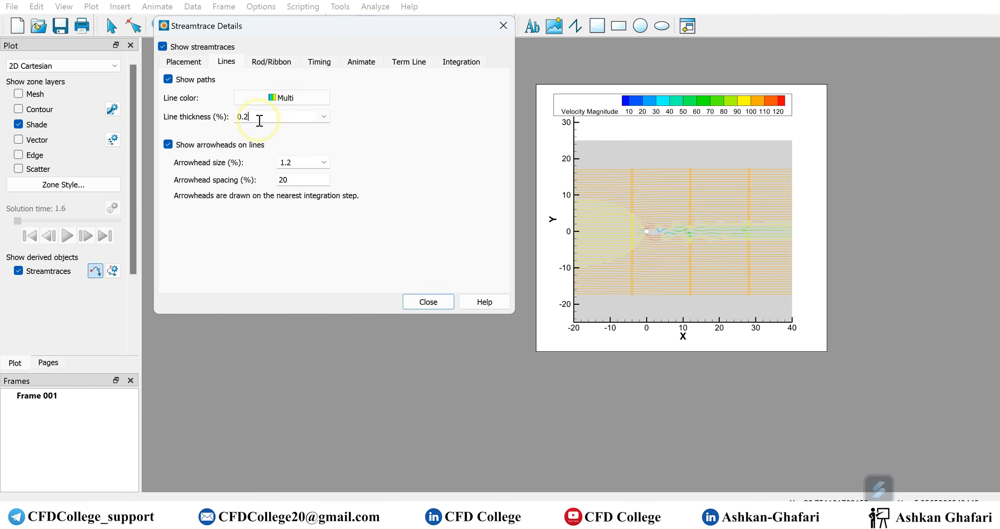
click(391, 141)
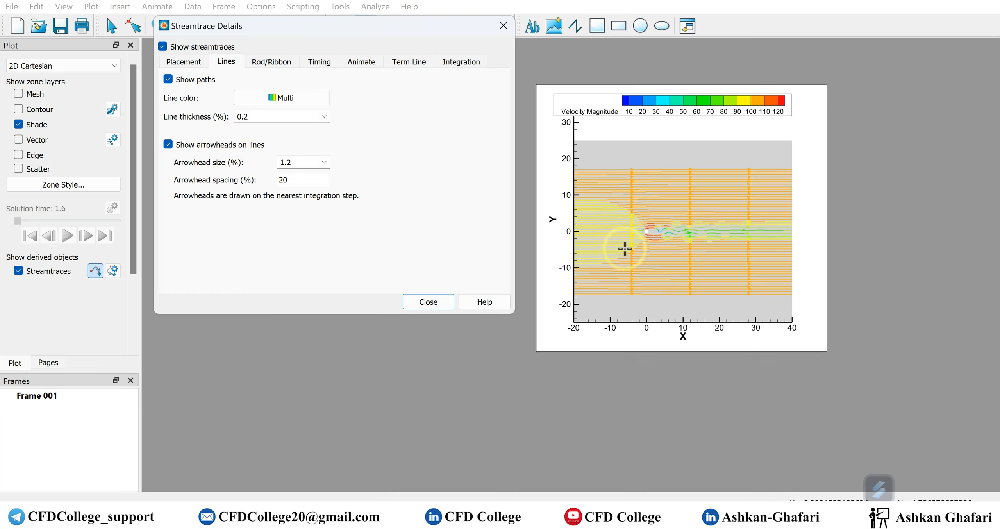
Step: Try coloring the streamtrace lines with Multi 2 and return them to Multi 1
click(326, 94)
click(306, 229)
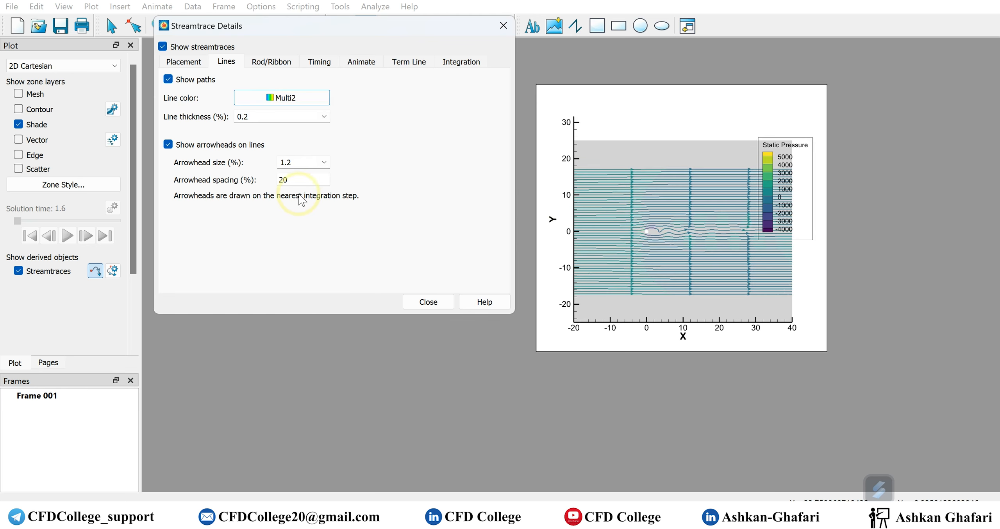
click(283, 102)
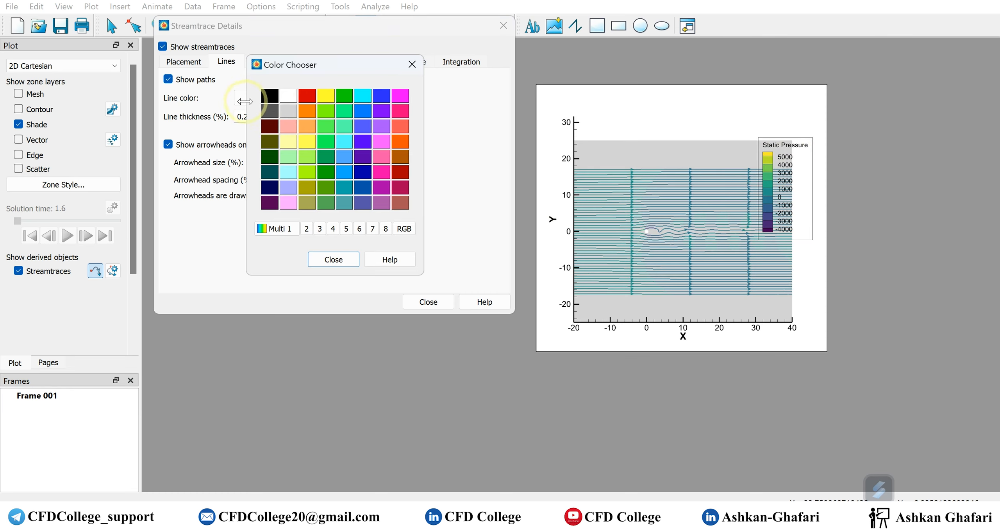
click(280, 230)
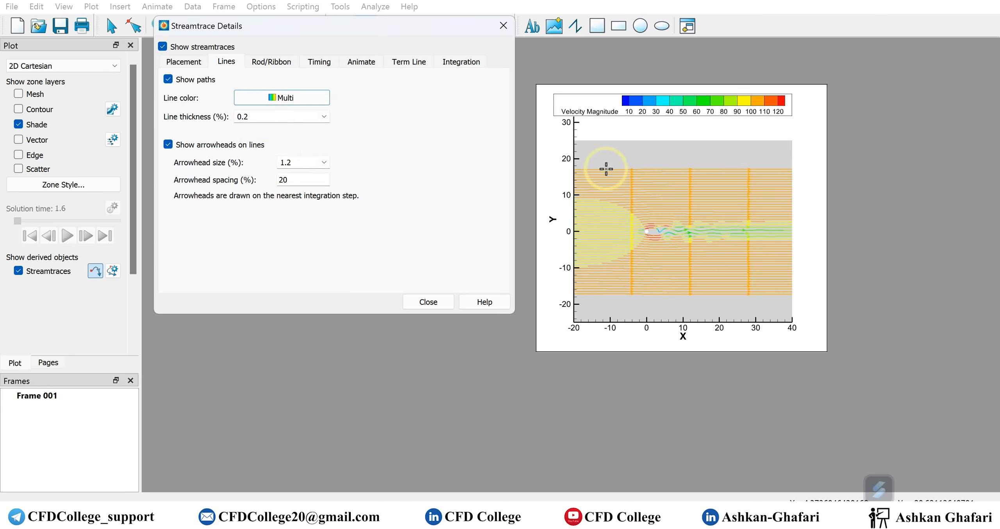
click(284, 103)
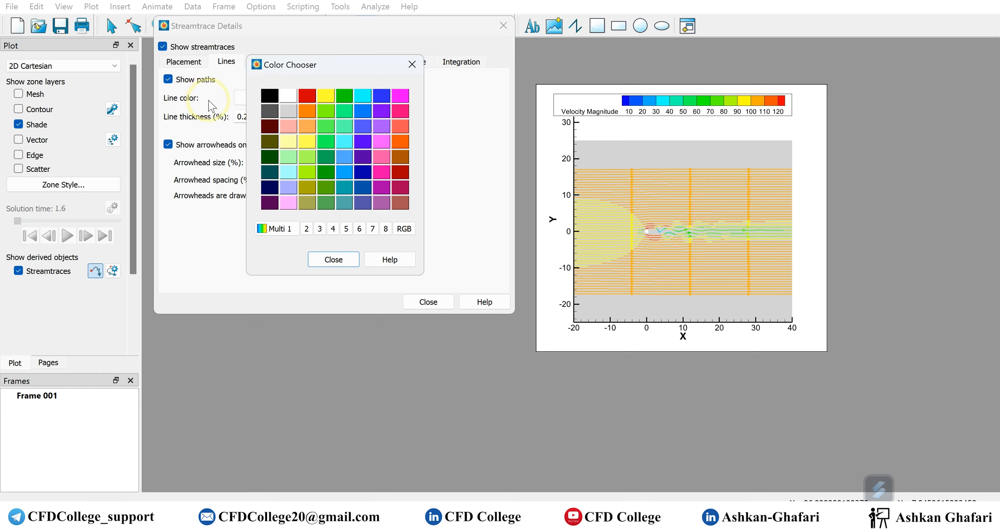
click(284, 230)
click(333, 259)
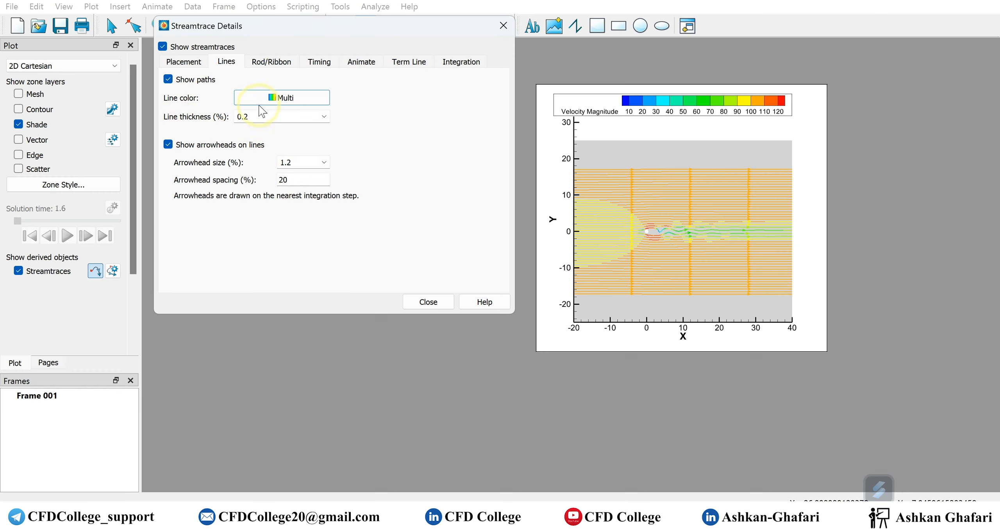
Step: Turn on the Contour zone layer and make the streamtrace lines black with a line thickness of 0.1 %
click(18, 109)
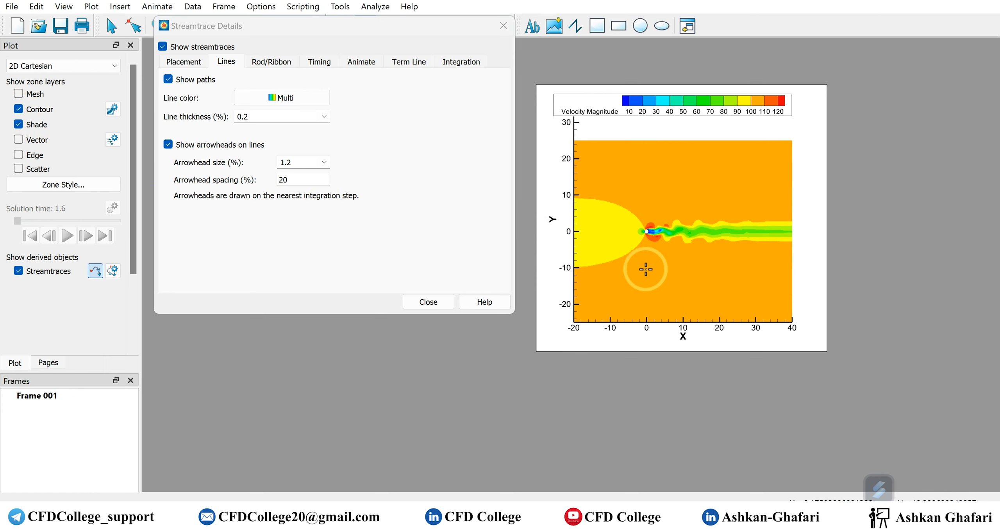
click(283, 97)
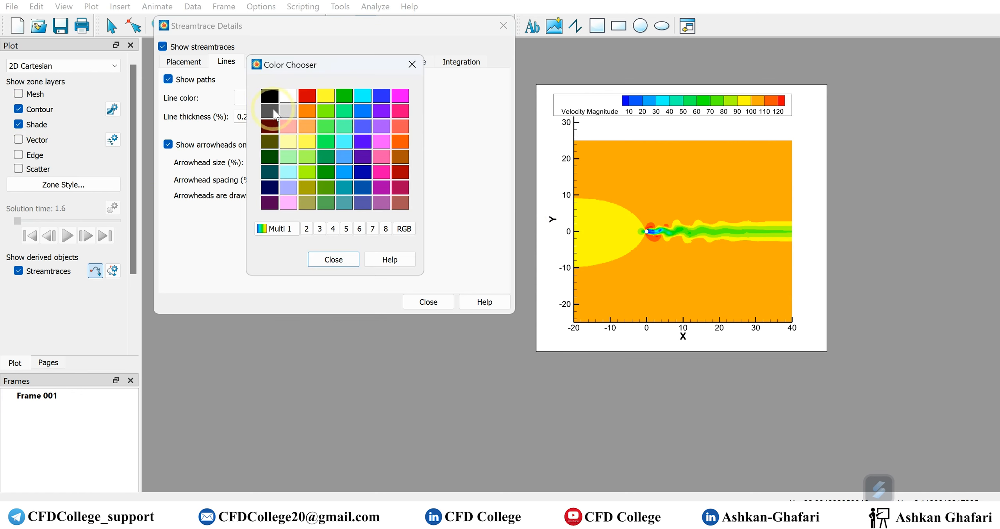
click(266, 98)
click(262, 118)
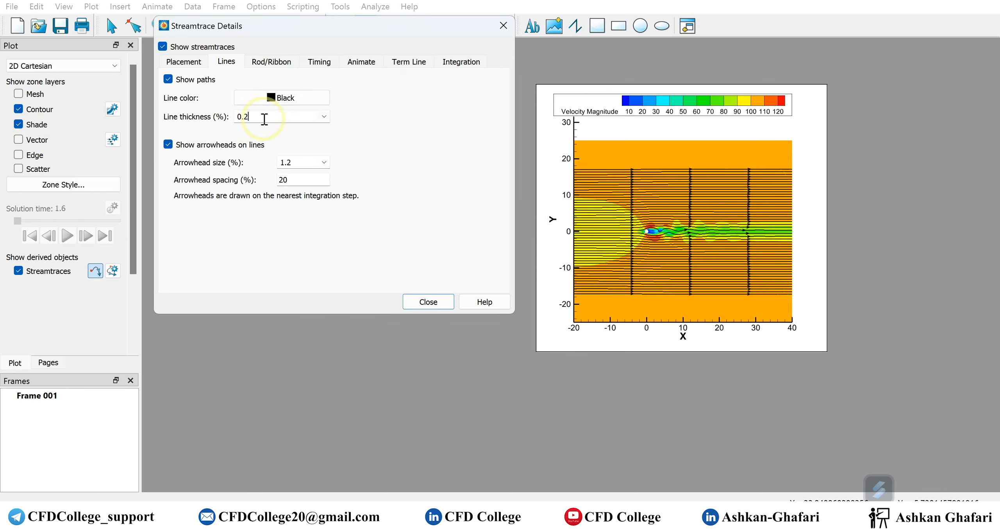
text(0.1)
key(Return)
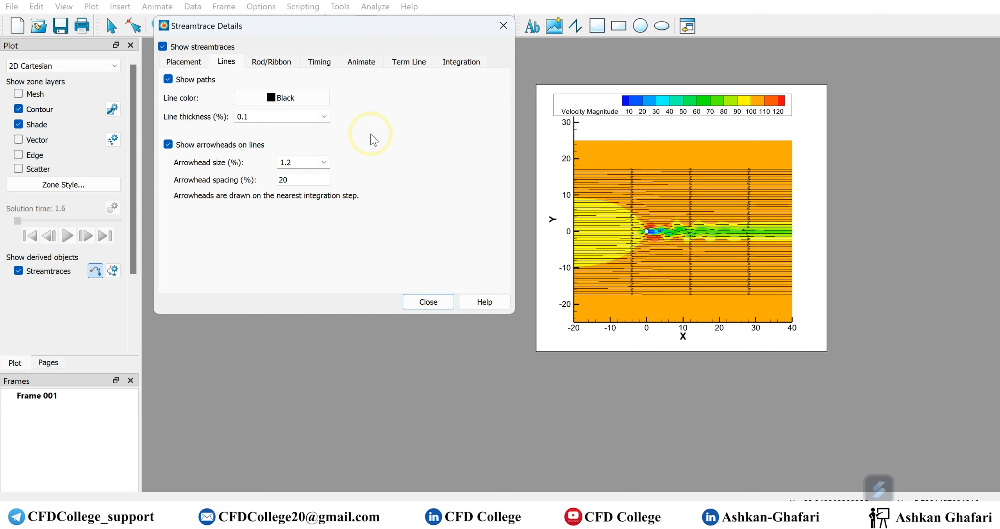
Step: Show timing markers on the streamtraces
click(269, 63)
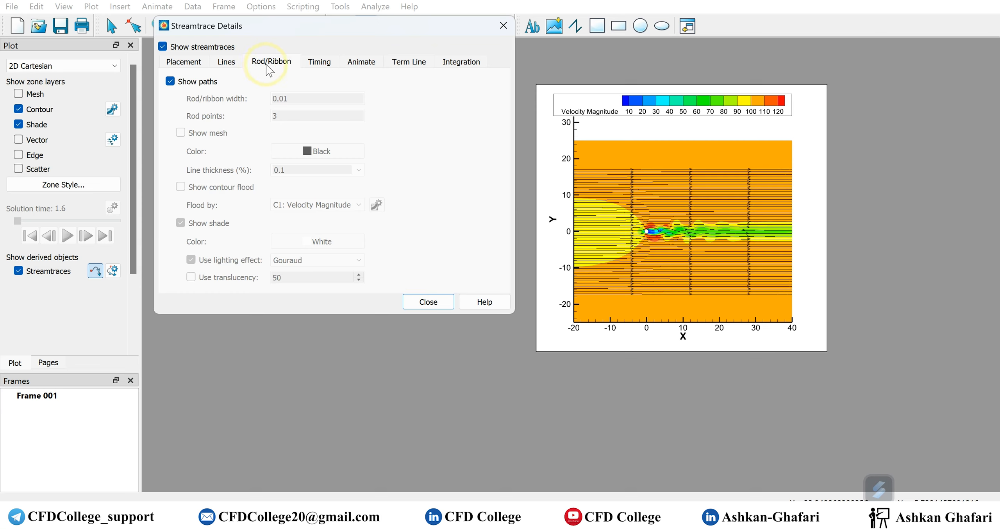
click(308, 67)
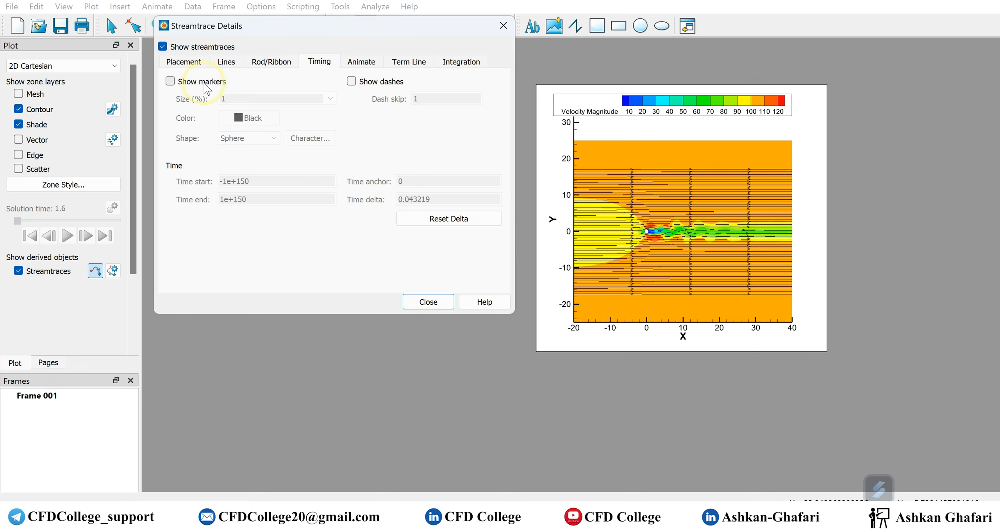
click(181, 83)
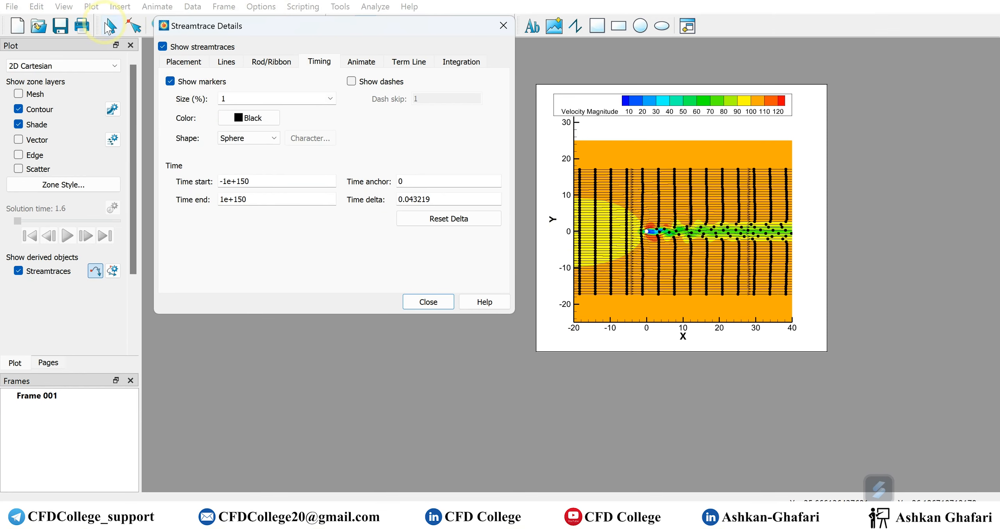
Step: Enlarge the plot frame so it fills the workspace beside the Streamtrace Details dialog
click(504, 360)
drag(536, 351, 389, 490)
drag(736, 79, 894, 43)
drag(548, 453, 514, 483)
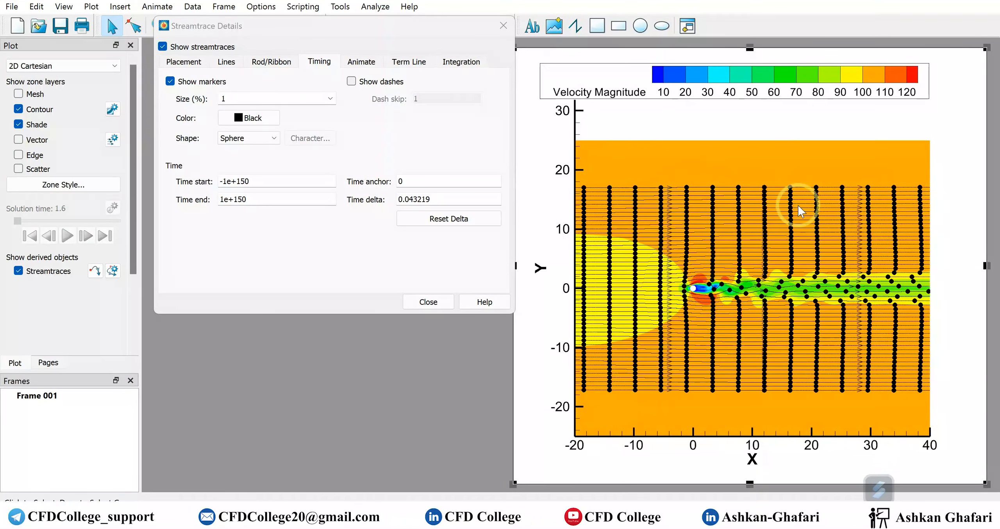
Step: Set the size of the streamtrace timing markers to 0.5 %
click(397, 148)
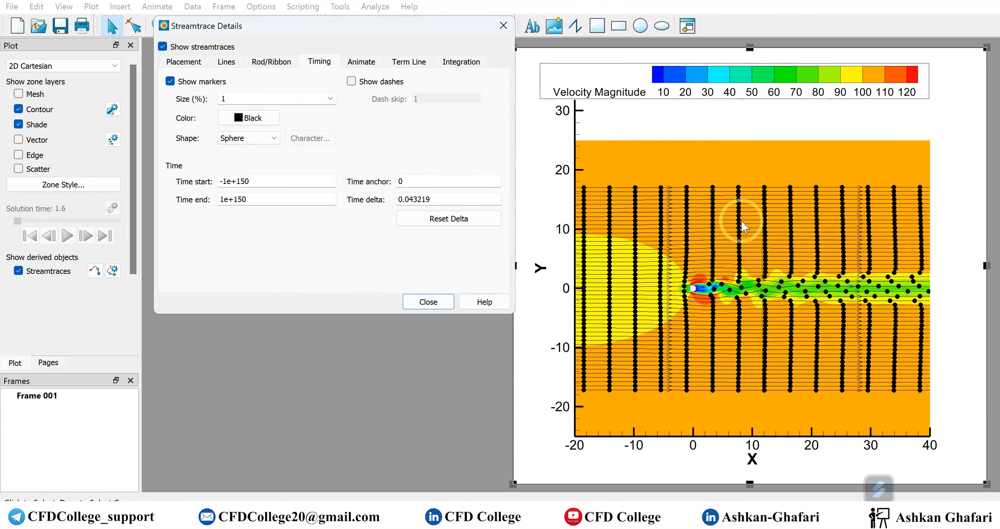
click(331, 98)
click(305, 109)
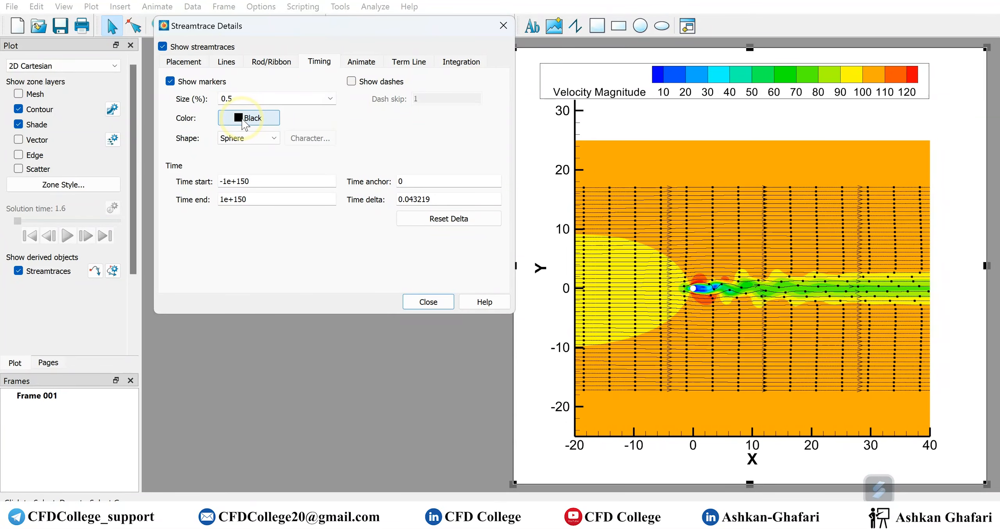
Step: Try Circle and Diamond as the shape of the timing markers and set the shape back to Sphere
click(274, 139)
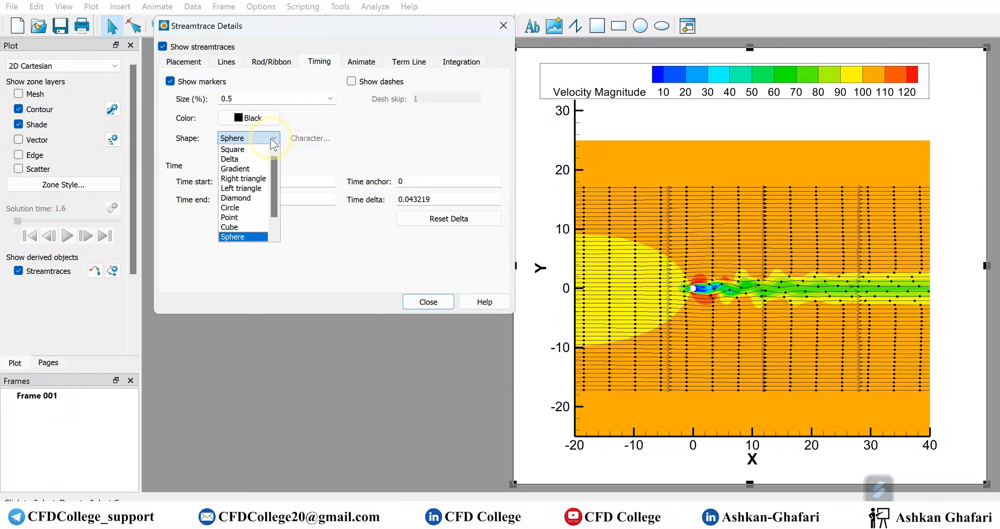
scroll(275, 189, down, 1)
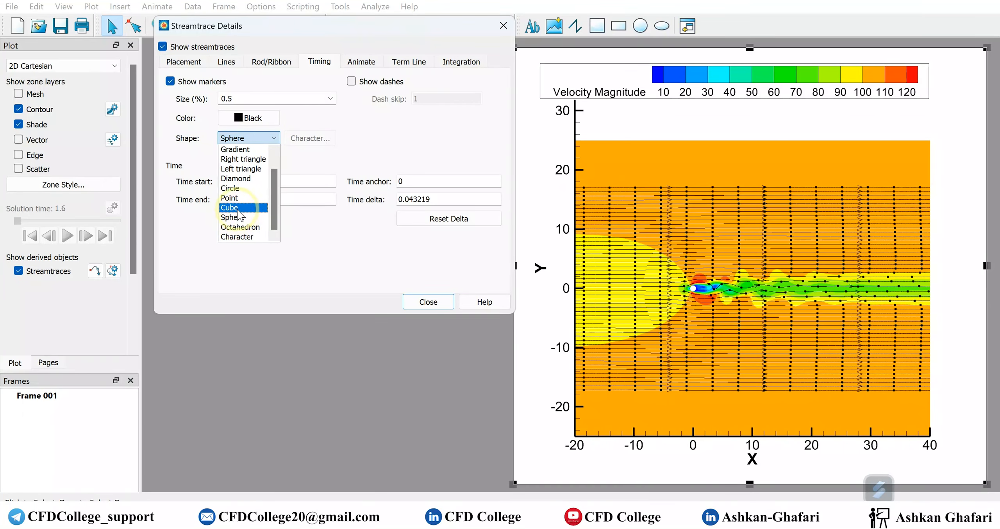
click(244, 187)
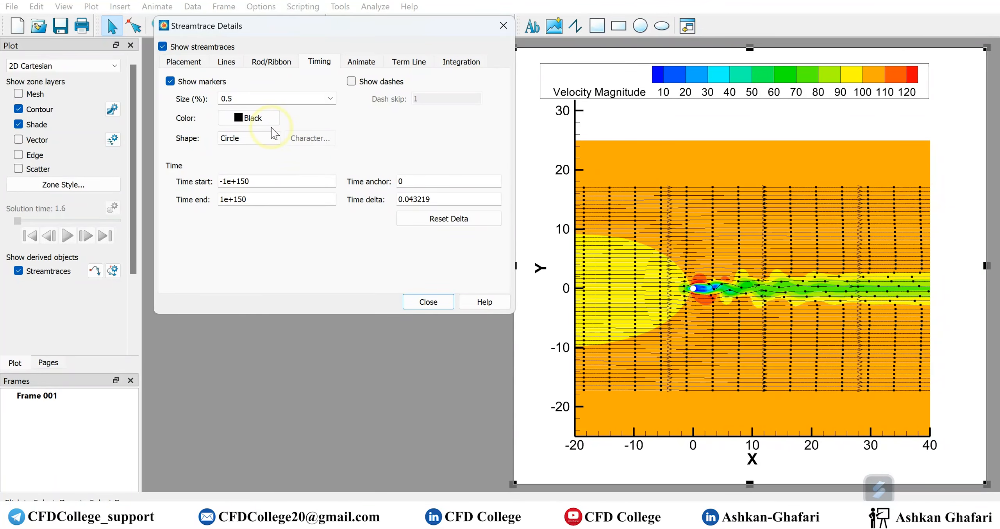
click(274, 138)
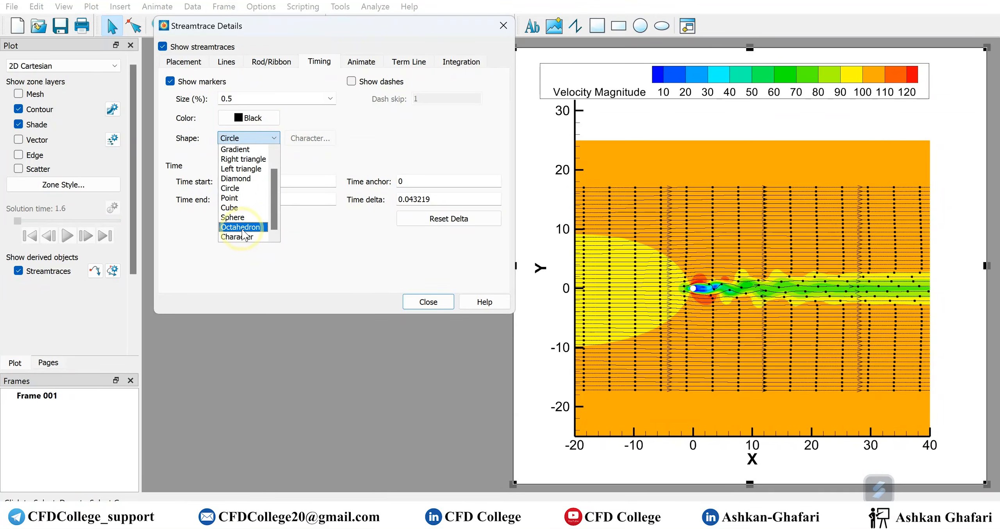
click(238, 178)
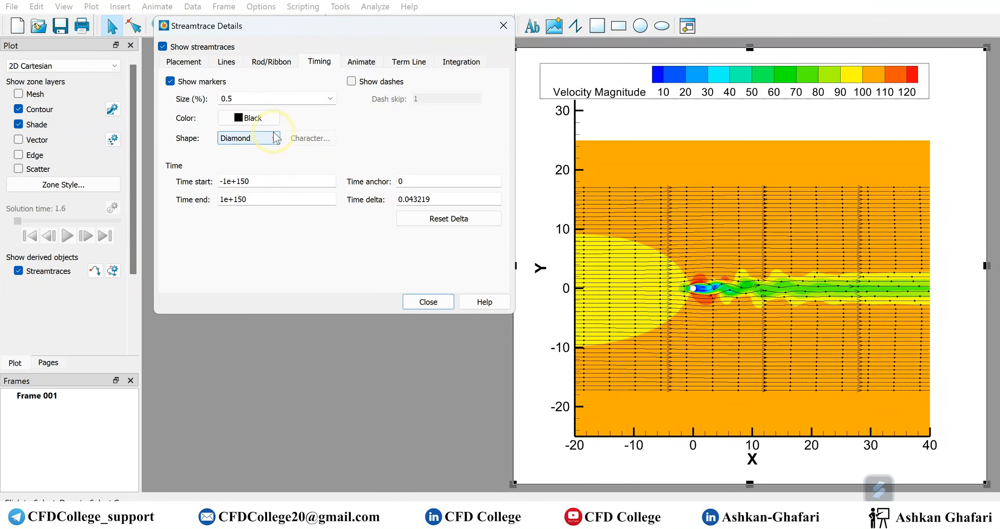
click(276, 139)
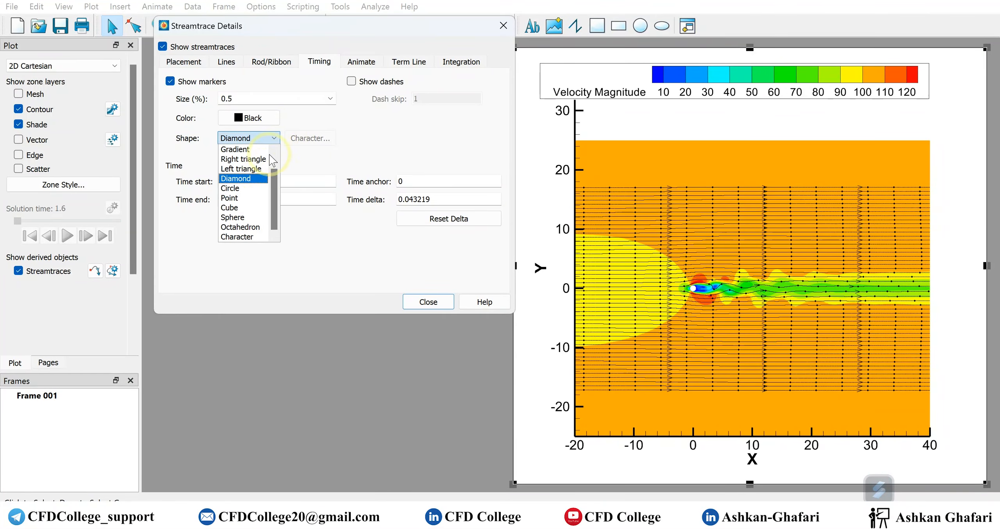
click(252, 218)
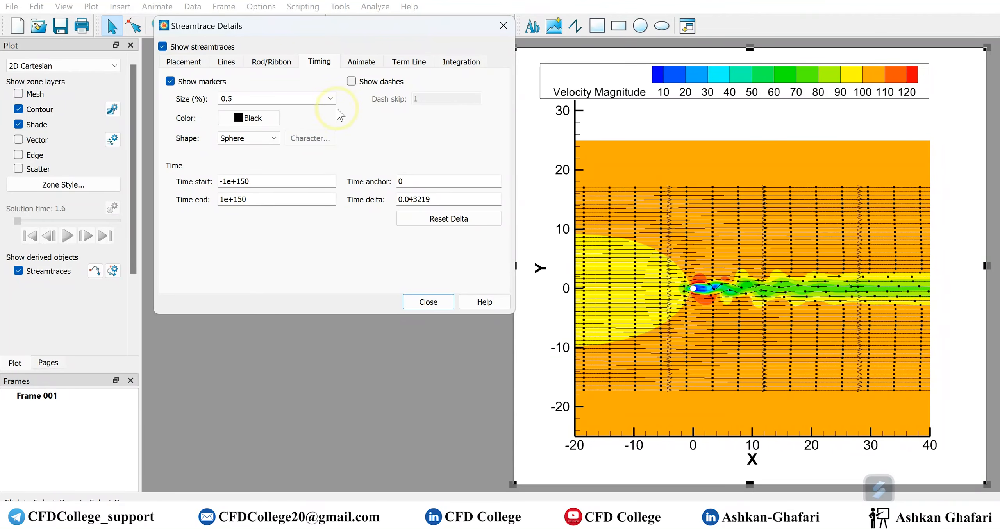
Step: Play the streamtrace animation with 20 steps per cycle and 3 cycles, and look over the available marker shapes
click(363, 62)
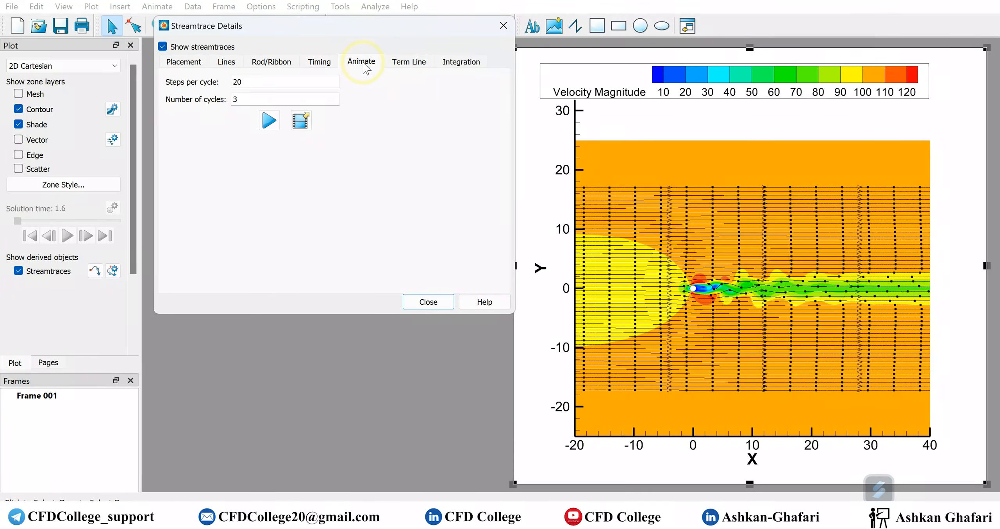
click(272, 117)
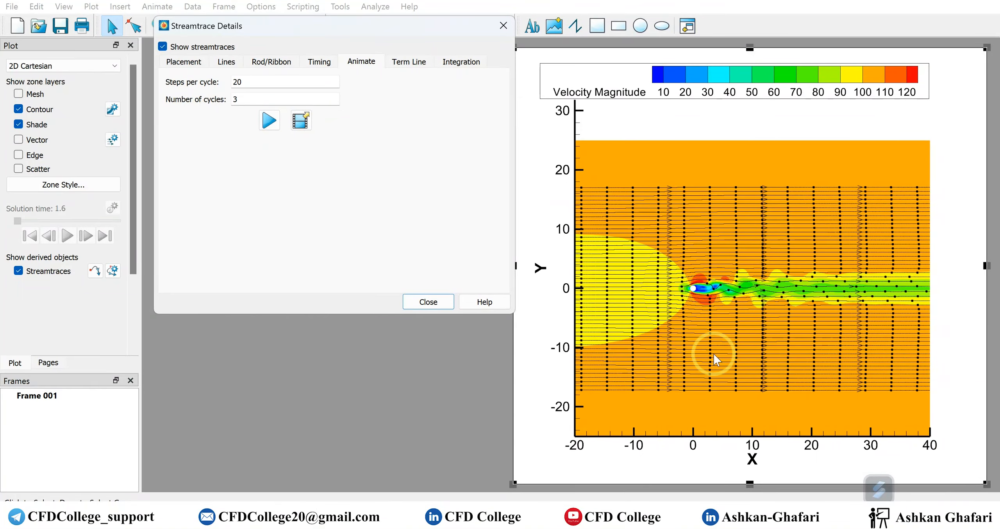
click(318, 61)
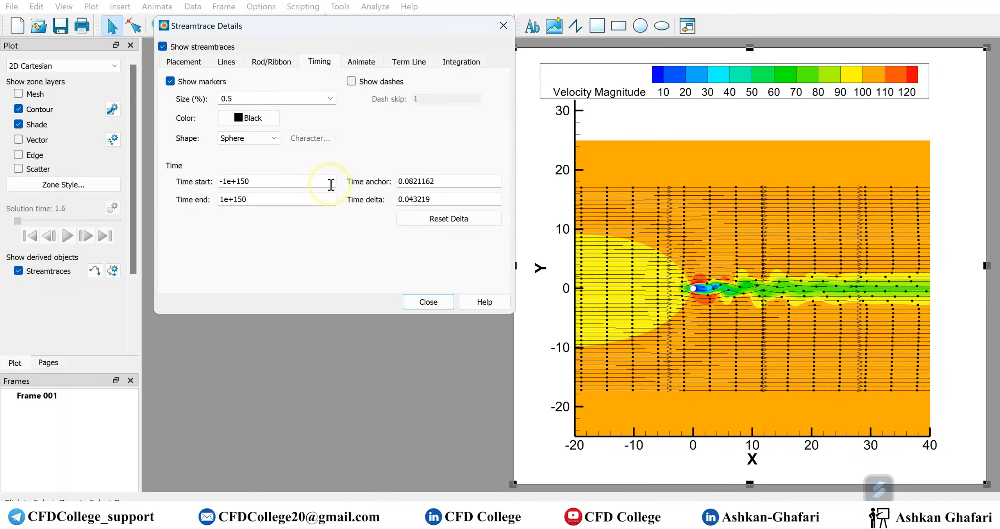
click(273, 138)
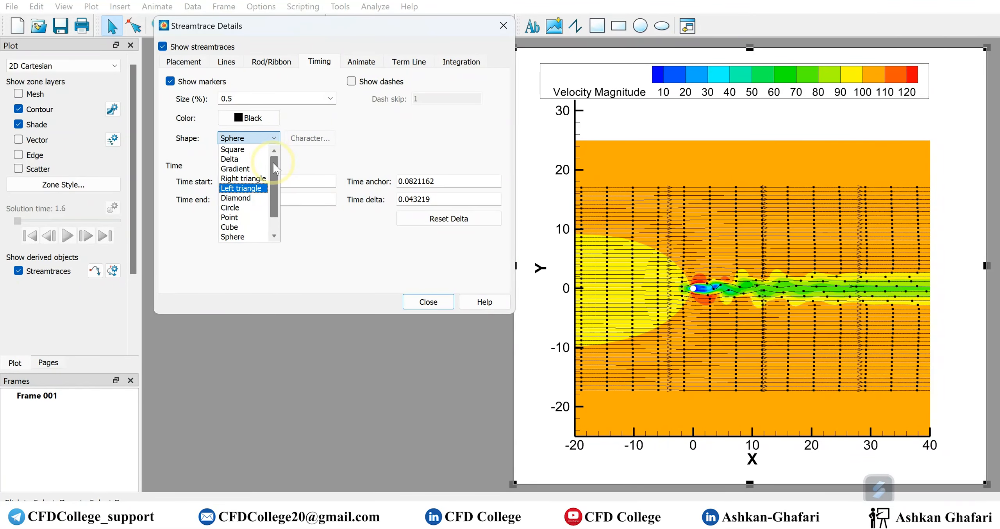
drag(274, 166, 273, 190)
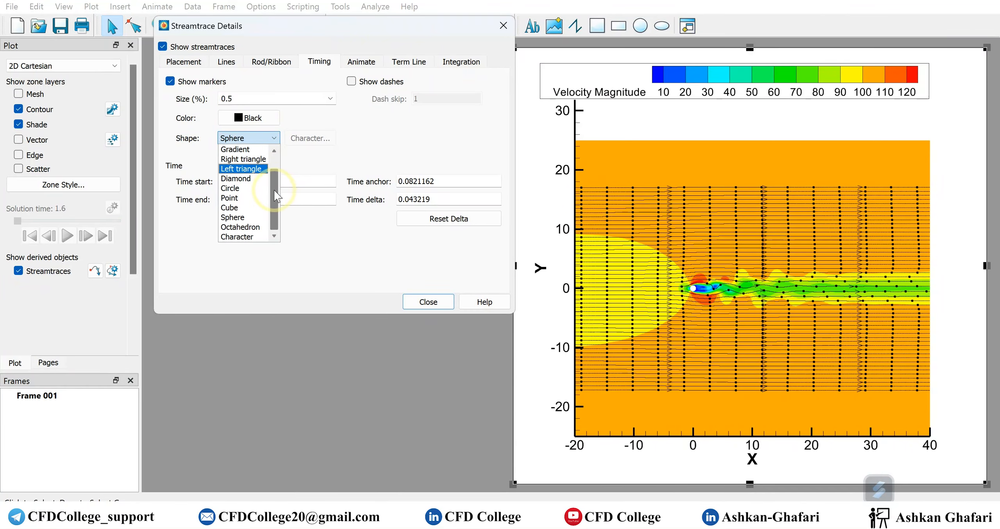
click(321, 257)
Step: Set the number of streamtrace animation cycles to 30, play the animation and stop it
click(340, 68)
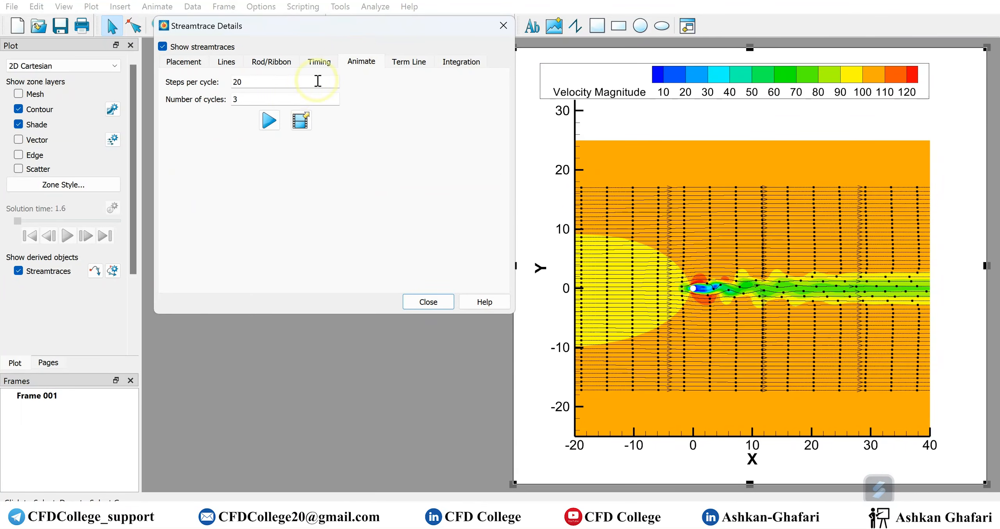
text(0)
click(268, 121)
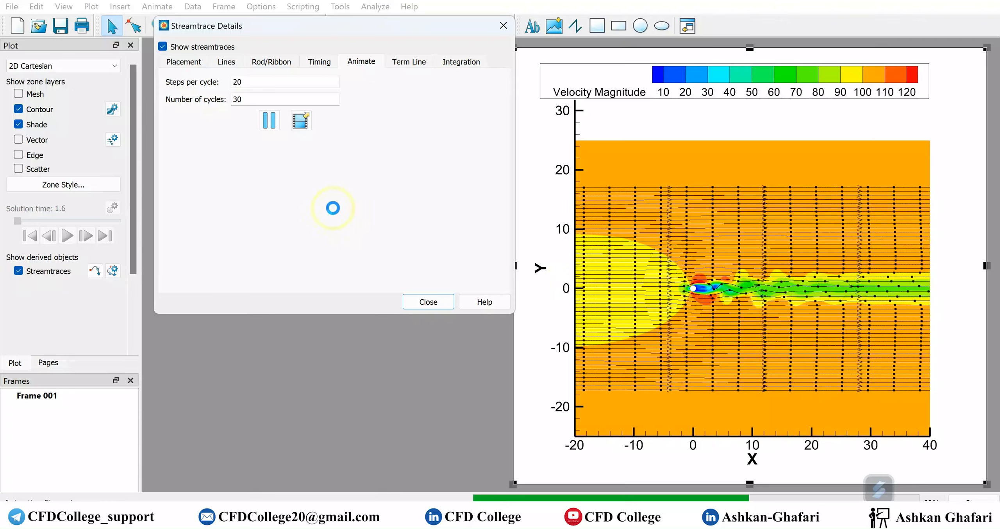
click(271, 122)
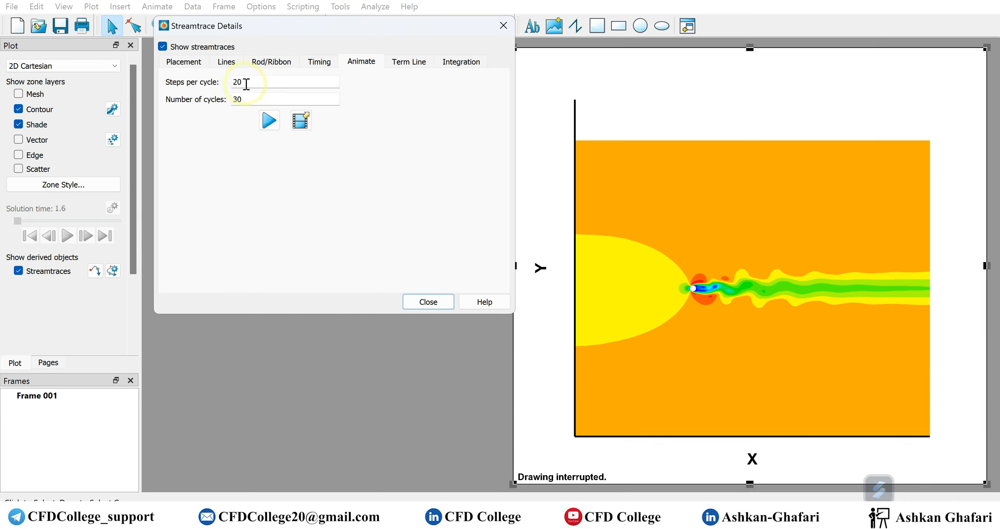
Step: Try playing the streamtrace animation with 2 and with 200 steps per cycle
double_click(234, 83)
text(1)
text(2)
click(268, 121)
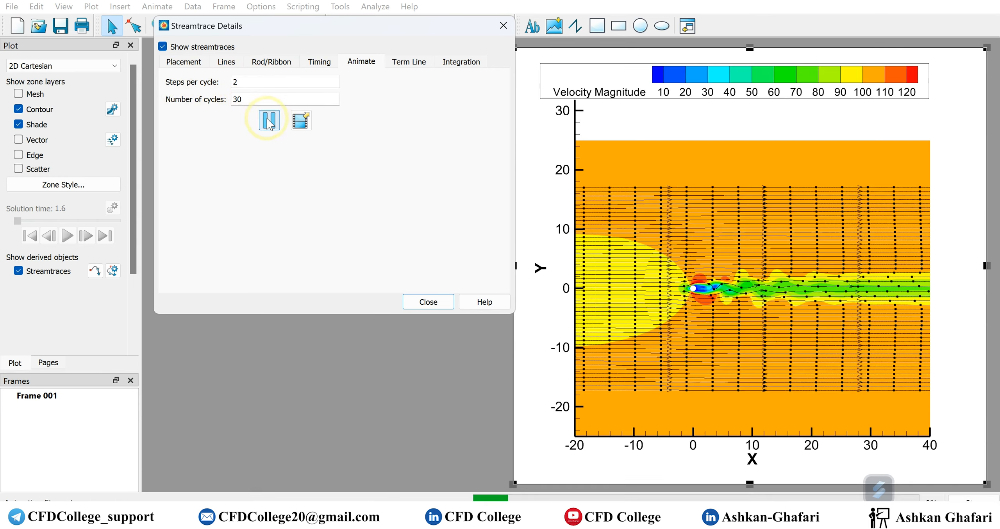
click(258, 82)
text(00)
click(268, 121)
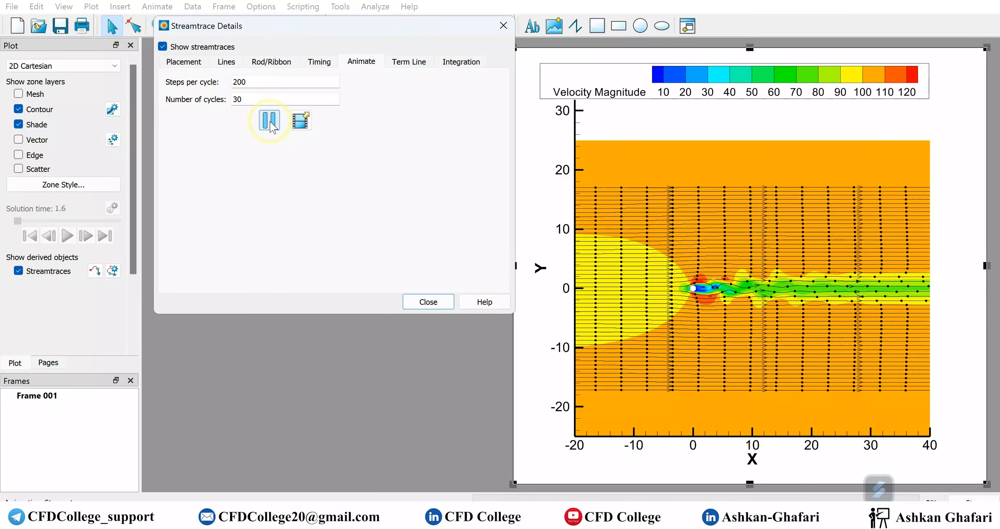
Step: Set the streamtrace animation to 5 steps per cycle, play it, and return to the timing marker settings
click(255, 82)
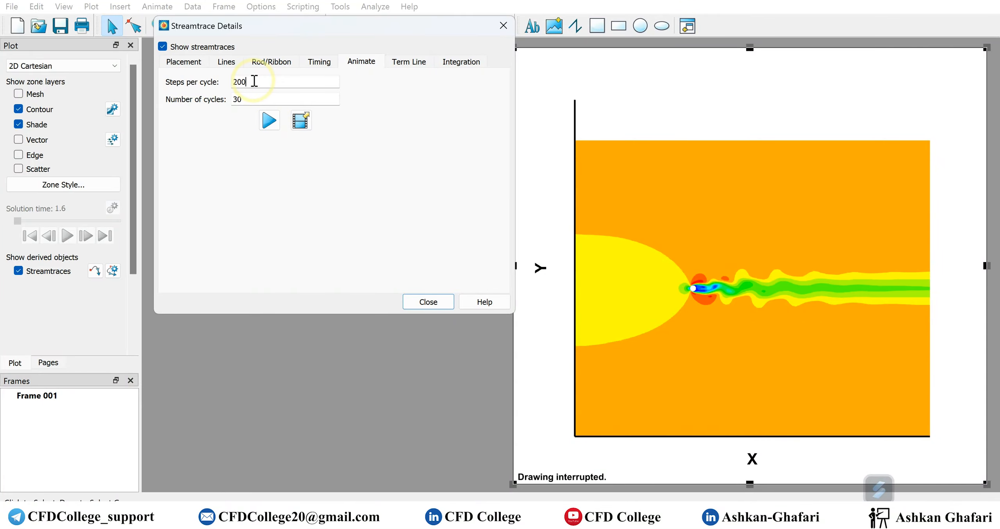
text(5)
click(269, 120)
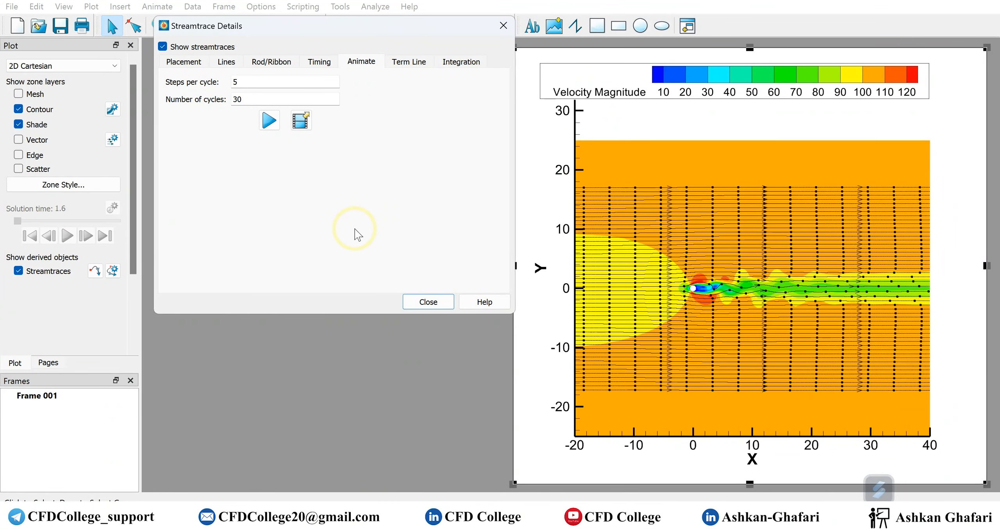
click(320, 62)
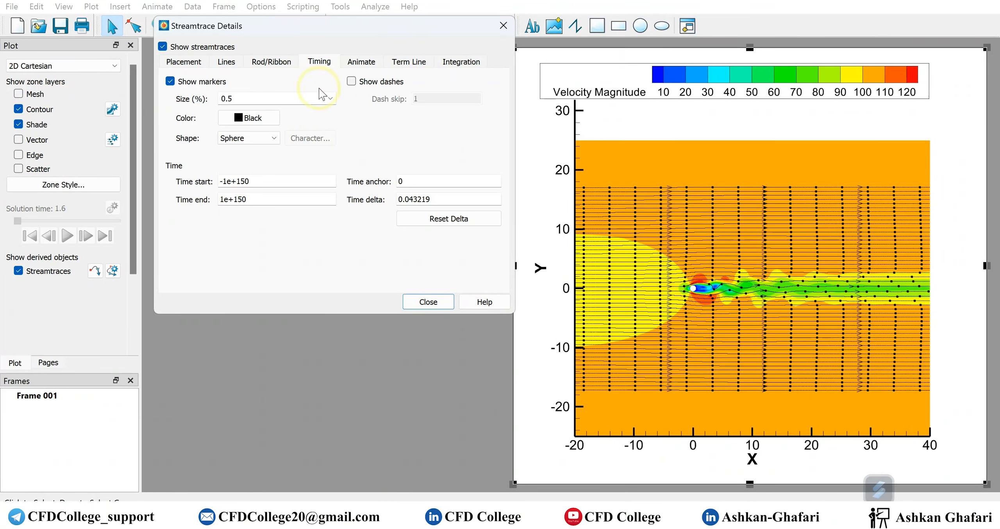
Step: Hide the streamtrace timing markers, show dashes instead, and play the streamtrace animation
click(171, 82)
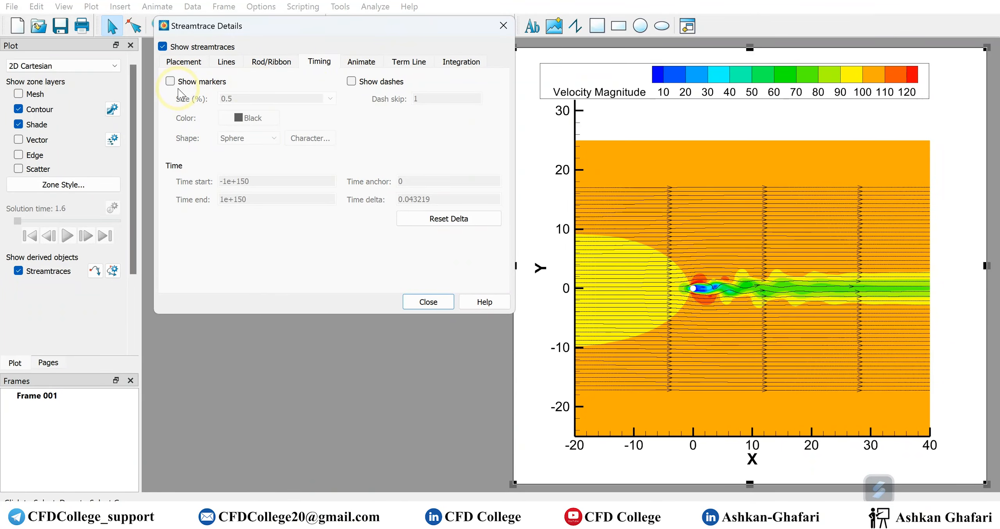
click(352, 81)
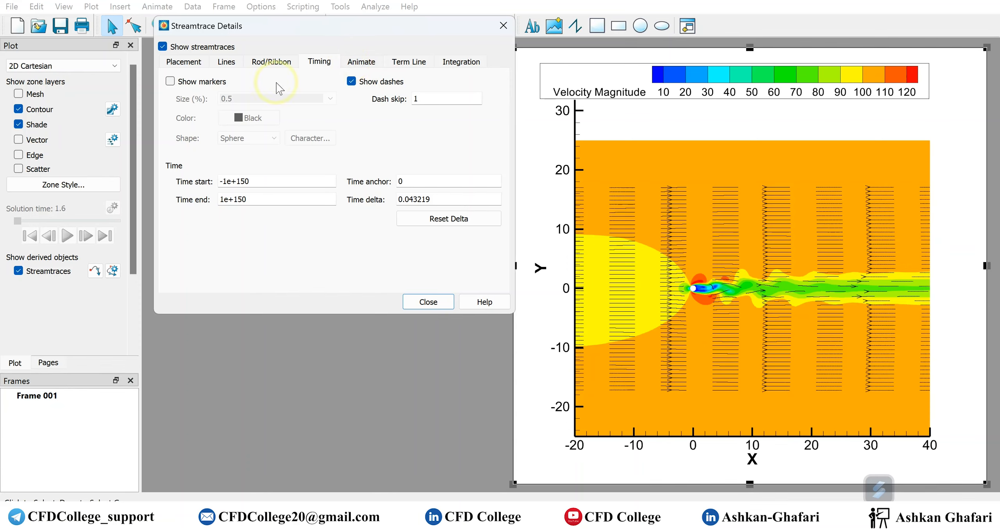
click(361, 64)
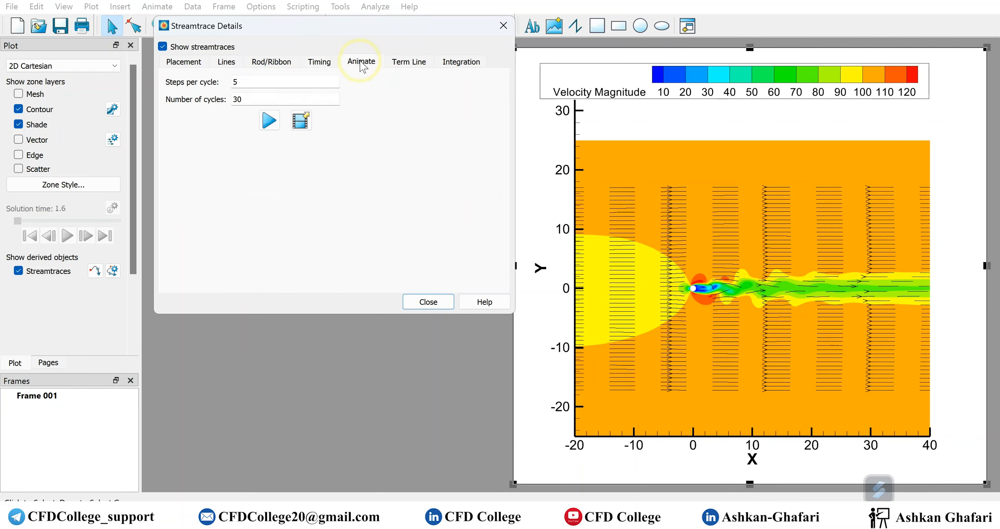
click(269, 121)
click(269, 122)
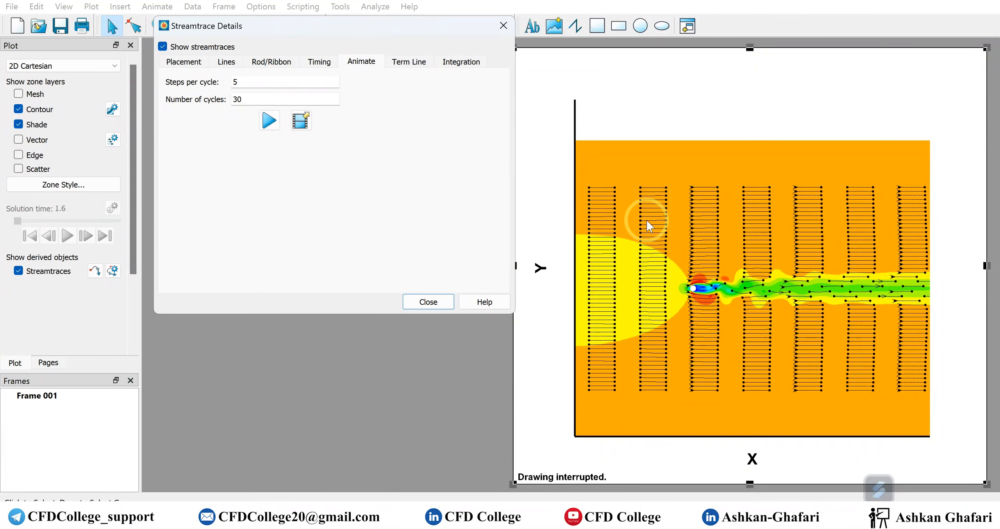
Step: Turn off both the timing markers and the dashes on the streamtraces
click(323, 63)
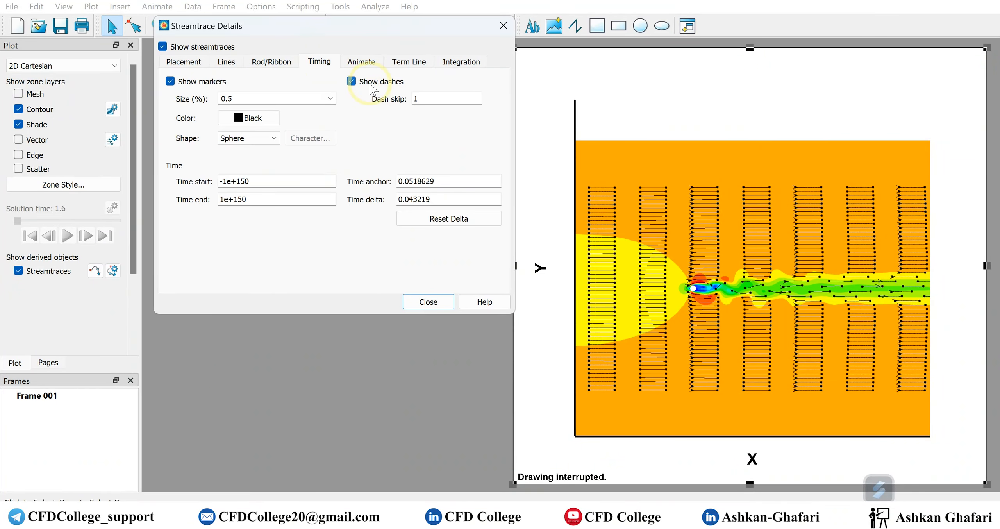
click(461, 61)
click(339, 62)
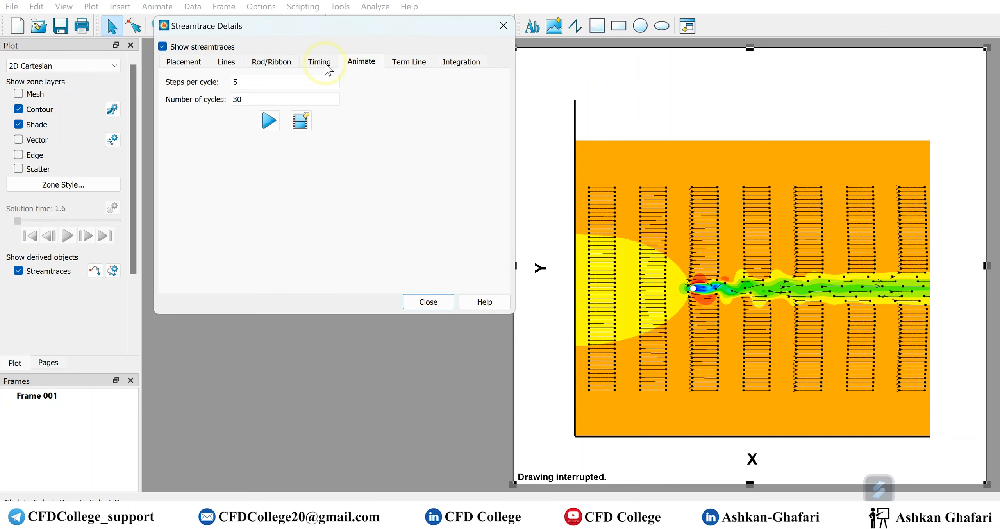
click(319, 61)
click(170, 81)
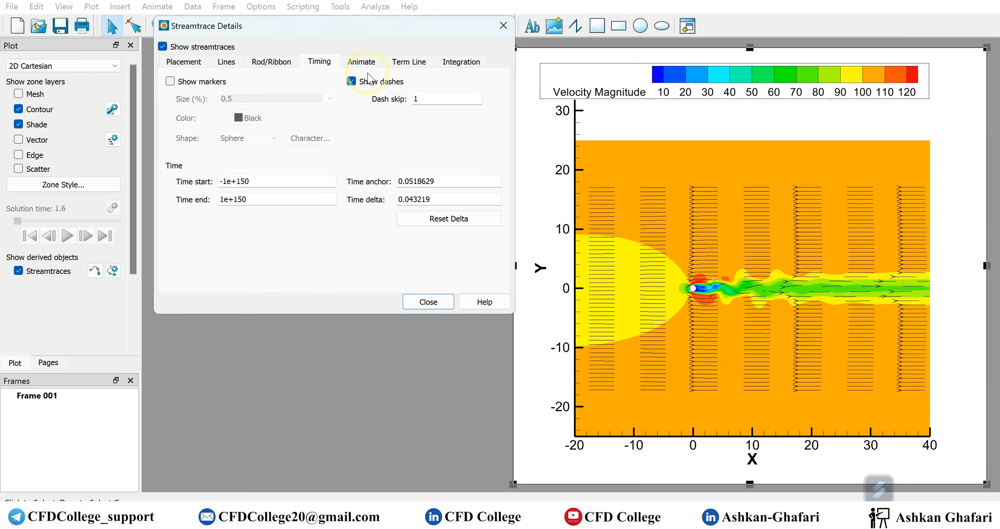
click(352, 81)
Step: Bring up the streamtrace integration settings and frame the plot closely on the cylinder and its near wake
click(461, 61)
drag(250, 26, 222, 54)
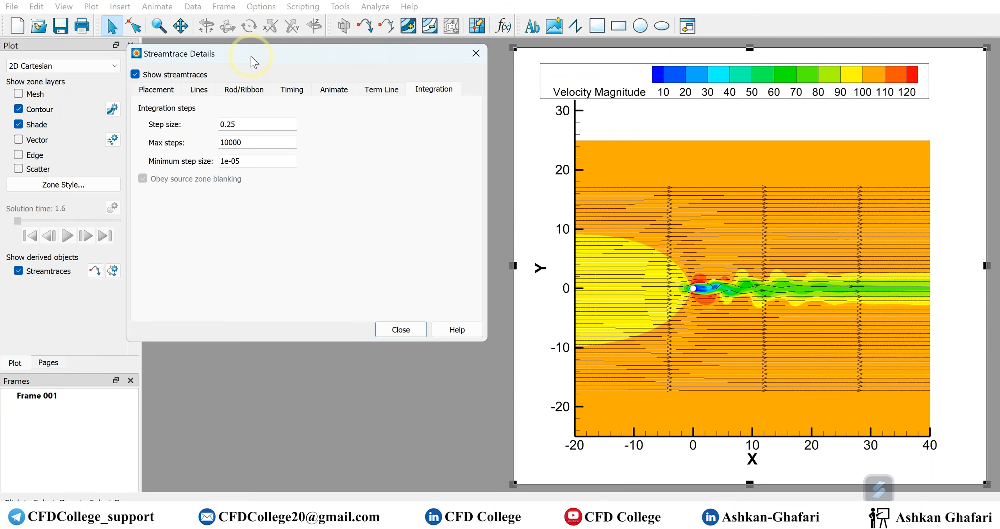
click(159, 26)
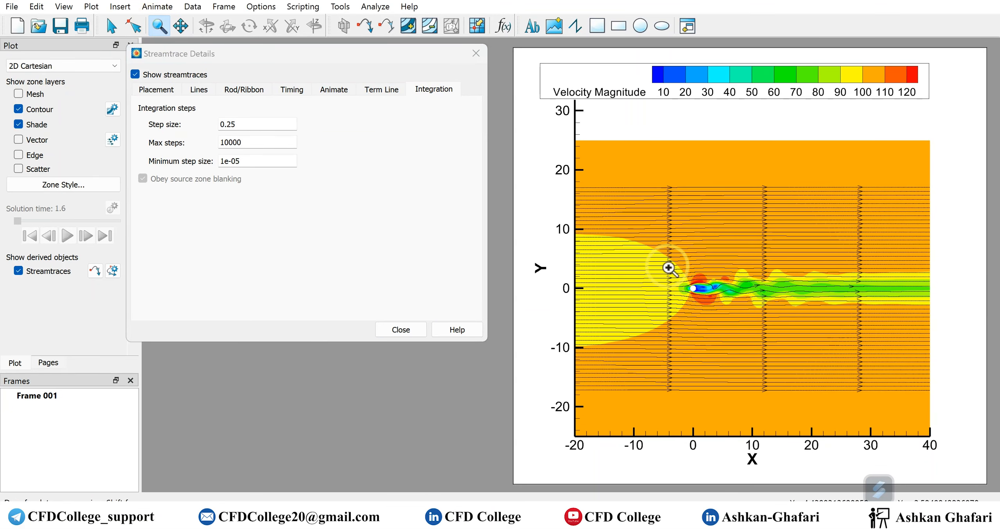
drag(676, 263, 748, 310)
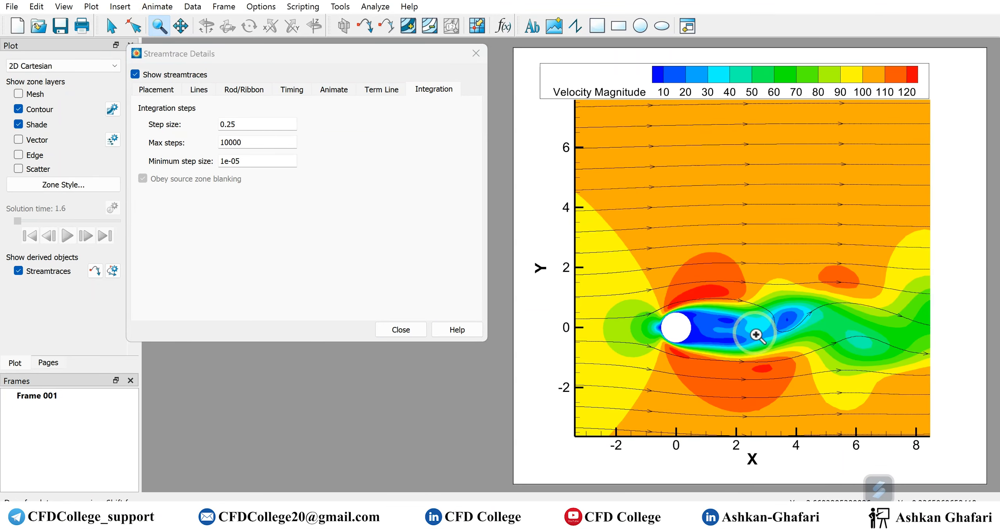
click(180, 26)
drag(716, 300, 684, 251)
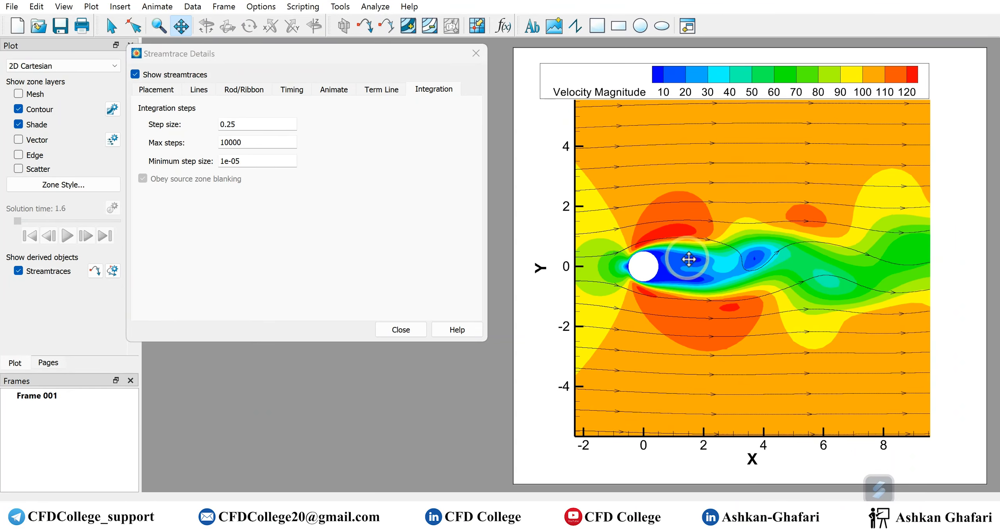
click(111, 26)
click(247, 121)
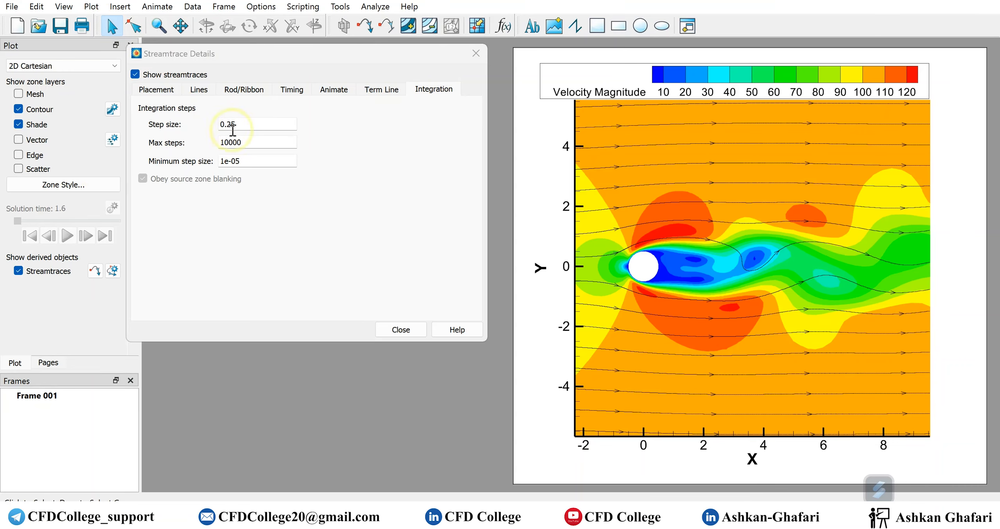
Step: Place individual streamtraces at several points in the wake and vortices just behind the cylinder
click(95, 272)
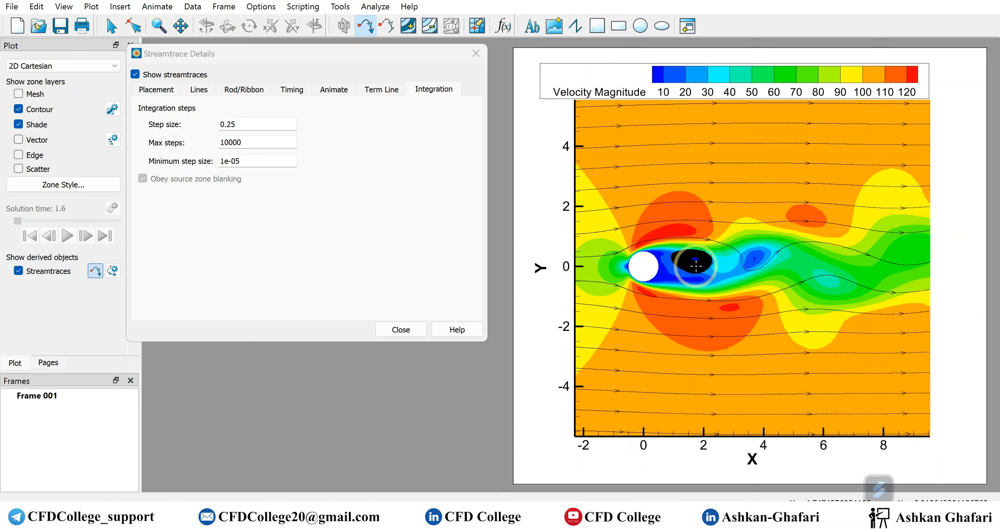
click(799, 274)
click(799, 274)
click(759, 253)
click(756, 258)
click(752, 265)
click(705, 280)
click(729, 276)
click(693, 272)
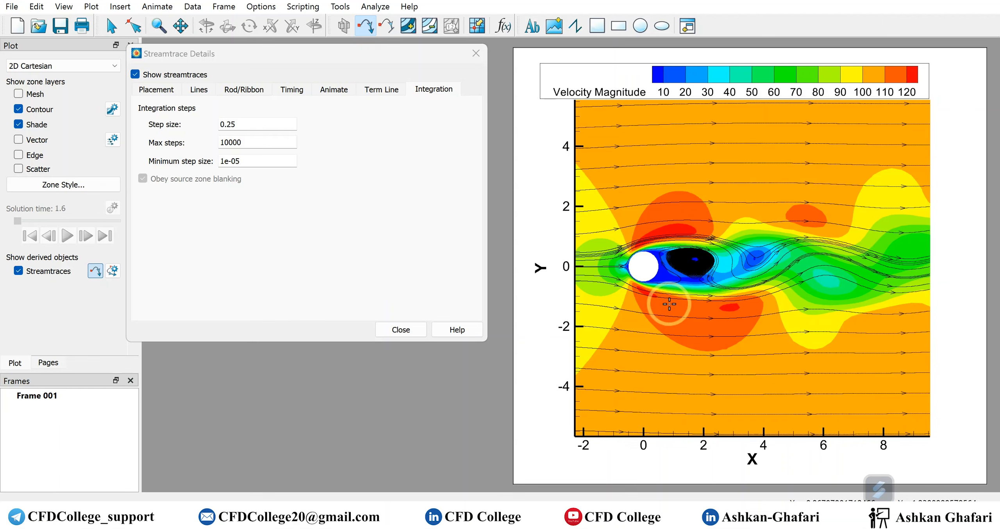
click(698, 270)
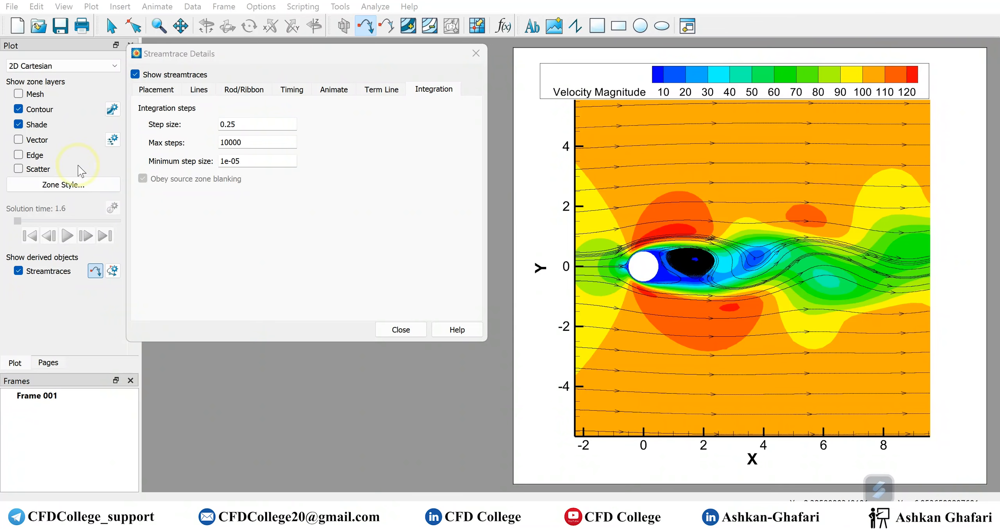
Step: Delete the last nine streamtraces placed in the cylinder's wake
click(157, 90)
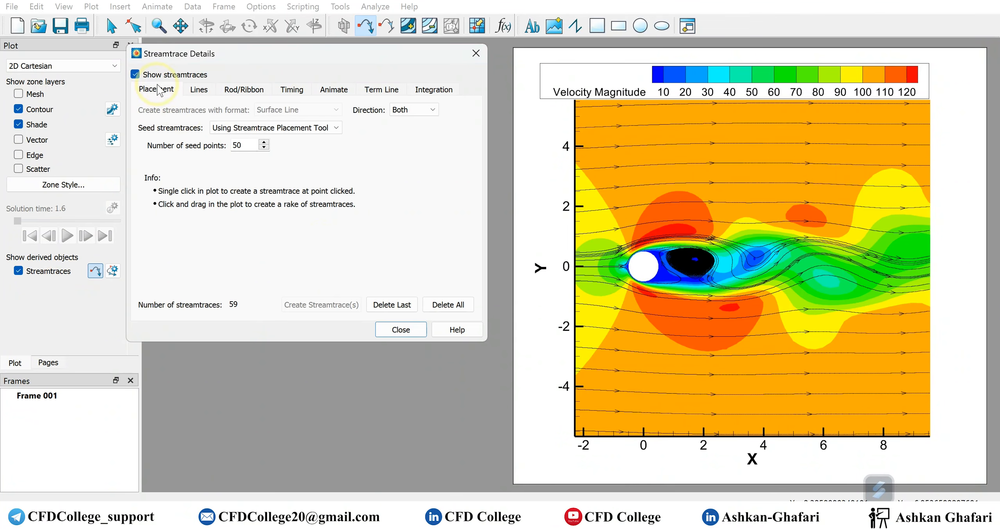
click(392, 305)
click(392, 304)
click(392, 304)
click(392, 305)
click(392, 305)
click(391, 305)
click(392, 305)
click(392, 305)
click(391, 305)
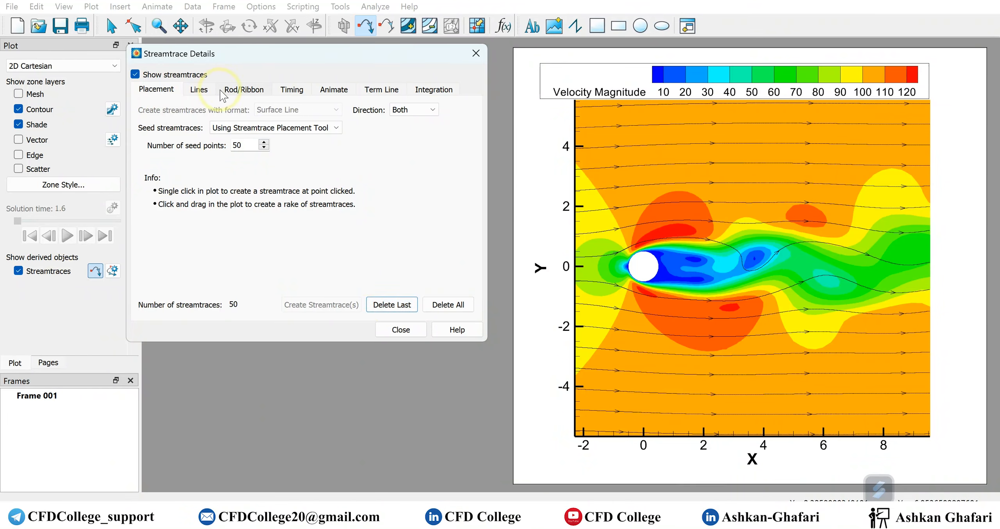
Step: Try an integration step size of 0.025 with test streamtraces in the vortex behind the cylinder, and delete them
click(420, 94)
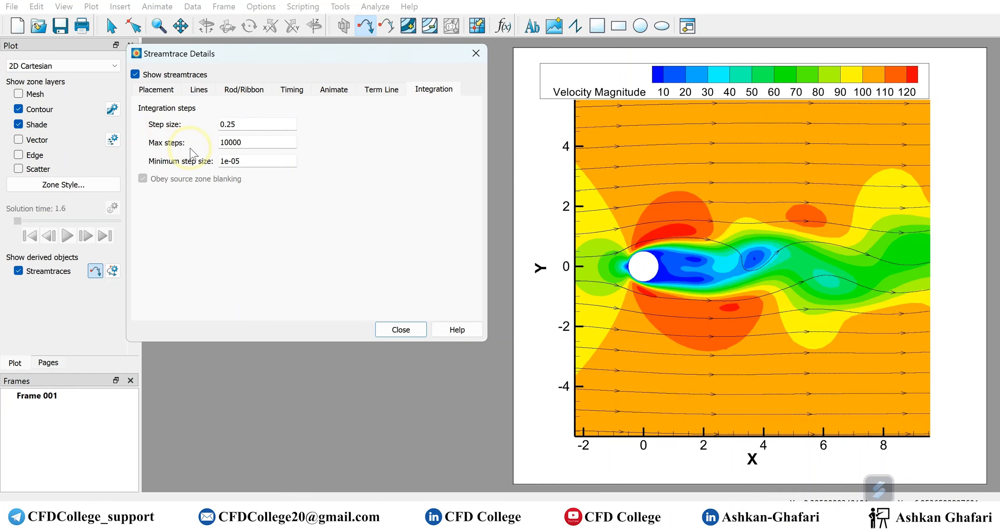
click(228, 124)
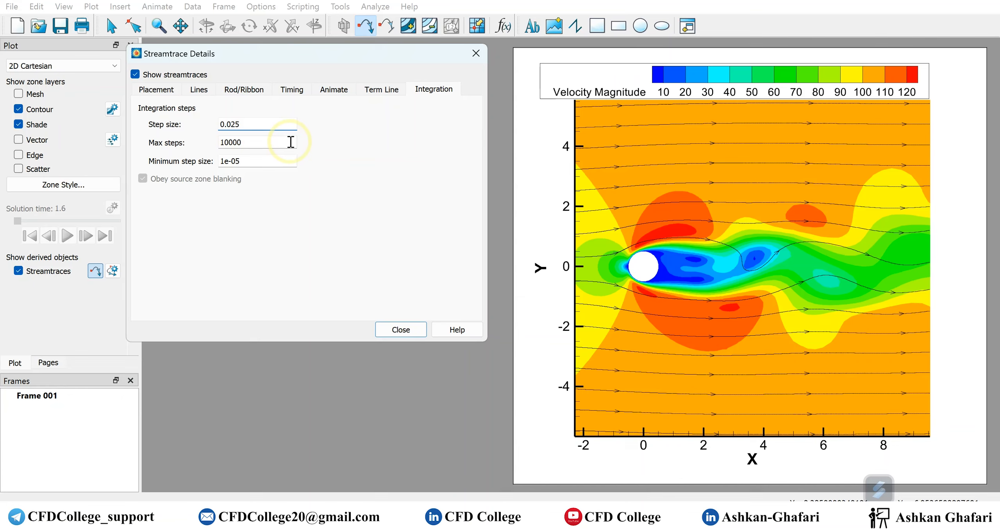
click(682, 277)
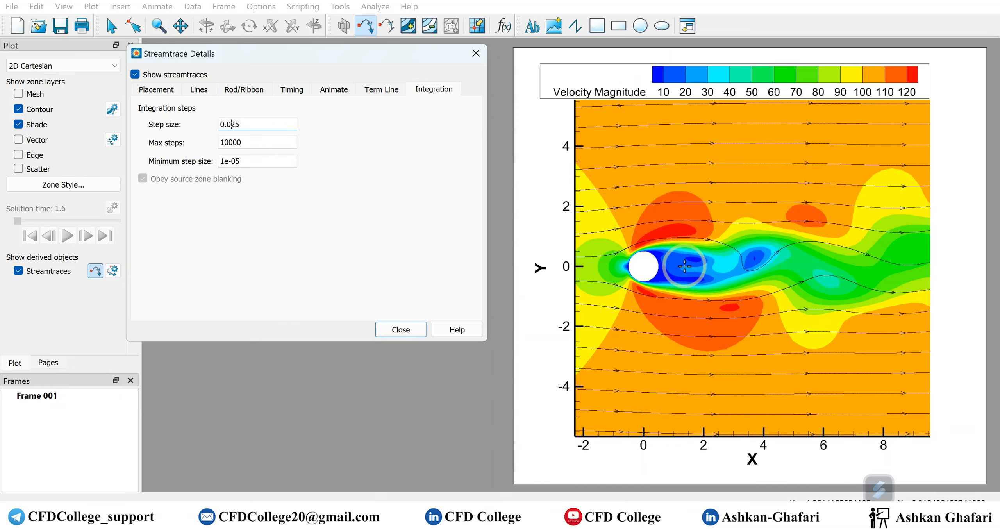
click(694, 260)
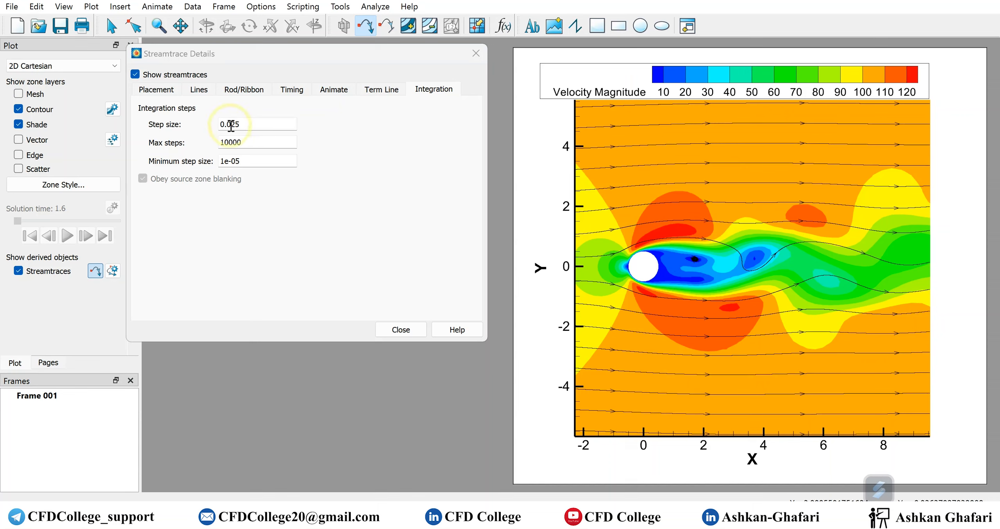
click(156, 90)
click(392, 309)
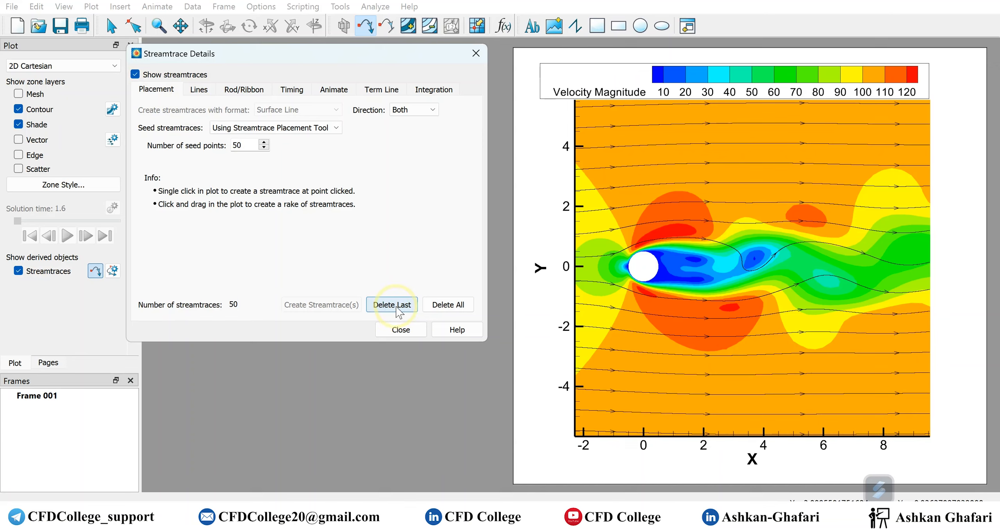
Step: Set the integration step size to 0.05 and place new streamtraces in the vortices behind the cylinder
click(434, 90)
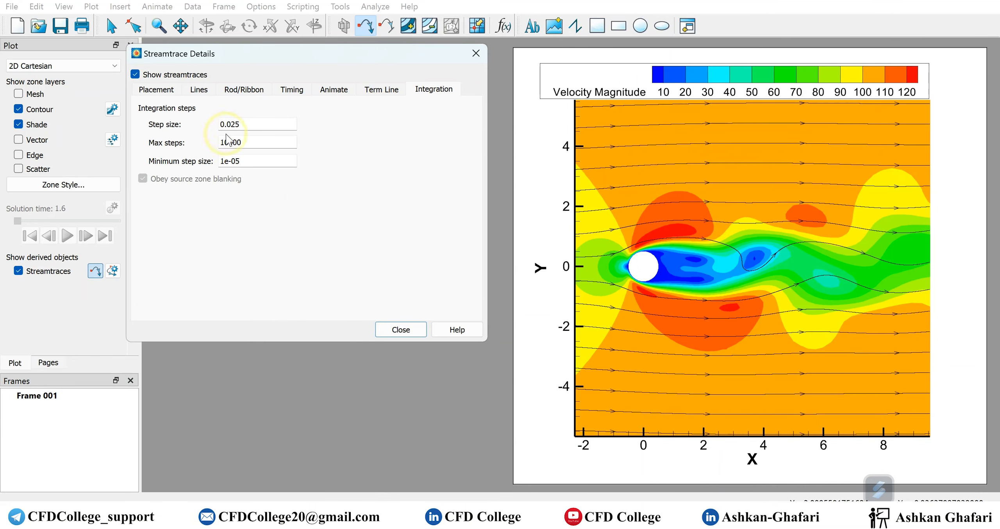
key(BackSpace)
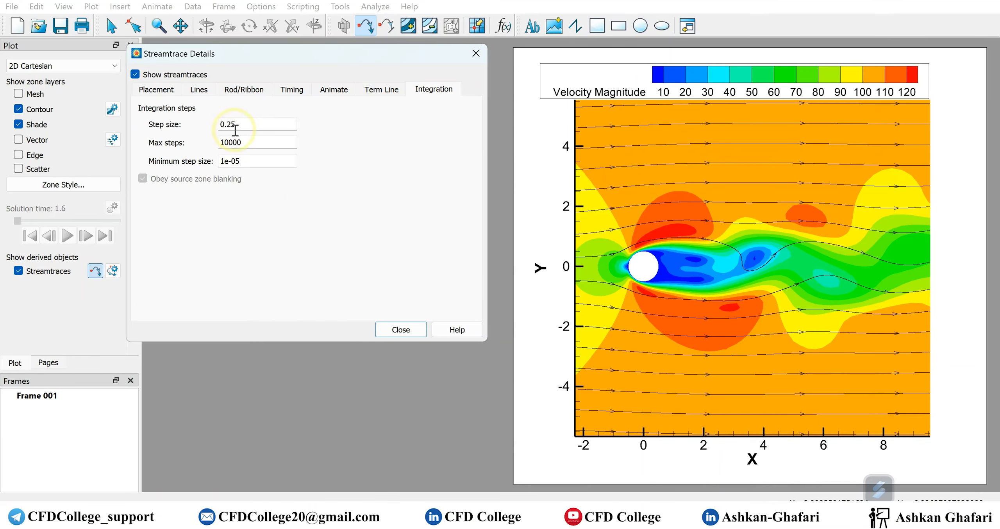
drag(229, 124, 260, 121)
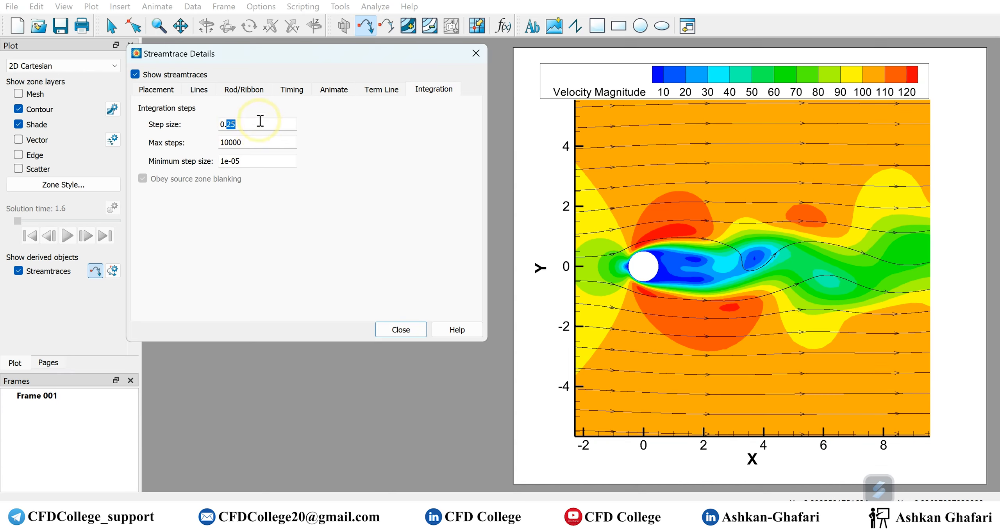
text(05)
click(742, 293)
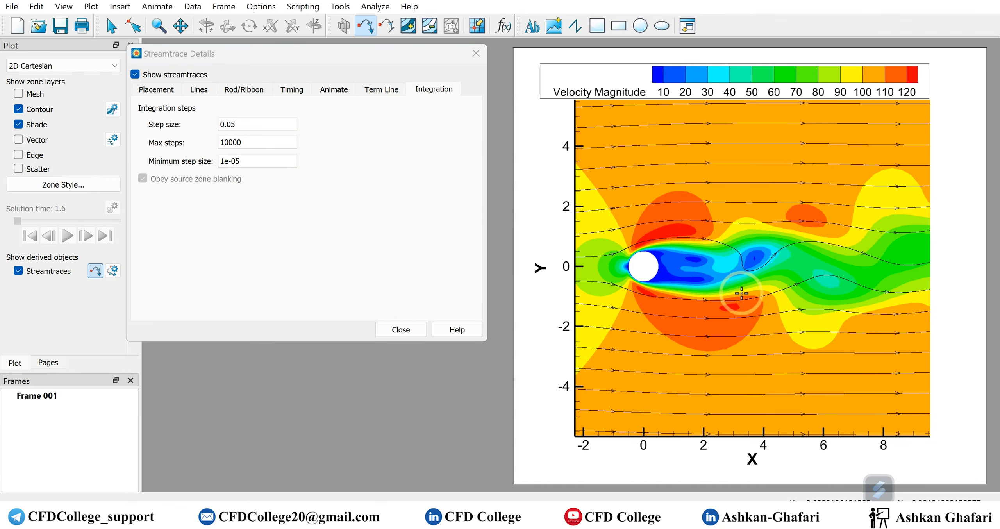
click(697, 257)
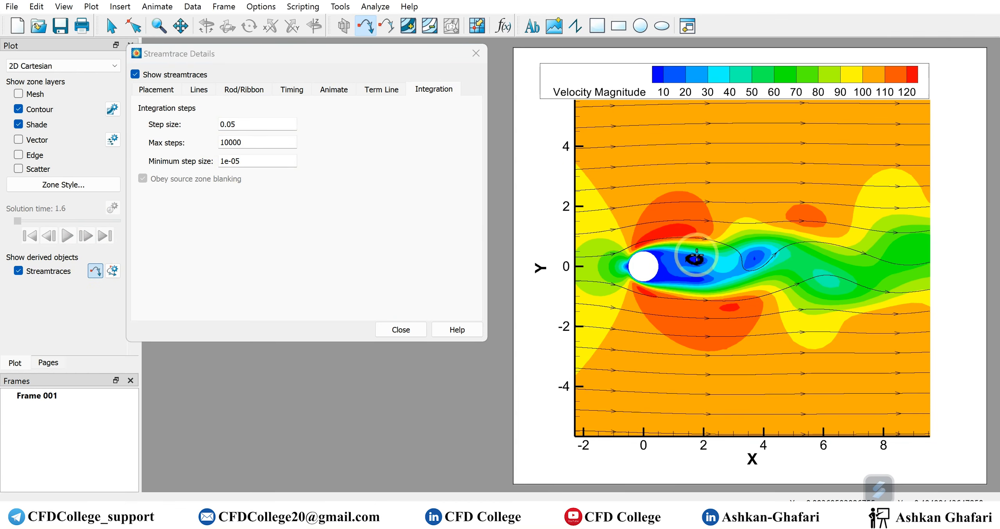
click(680, 258)
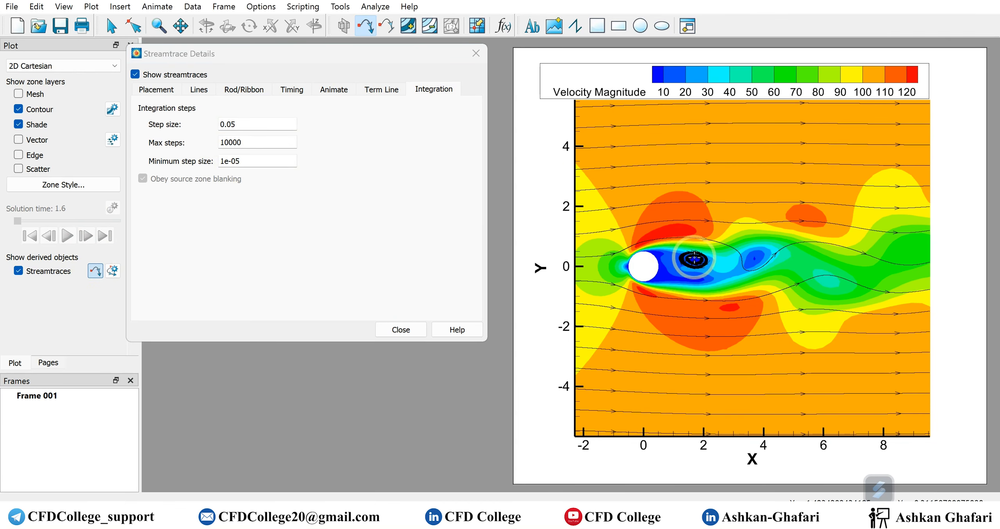
click(761, 259)
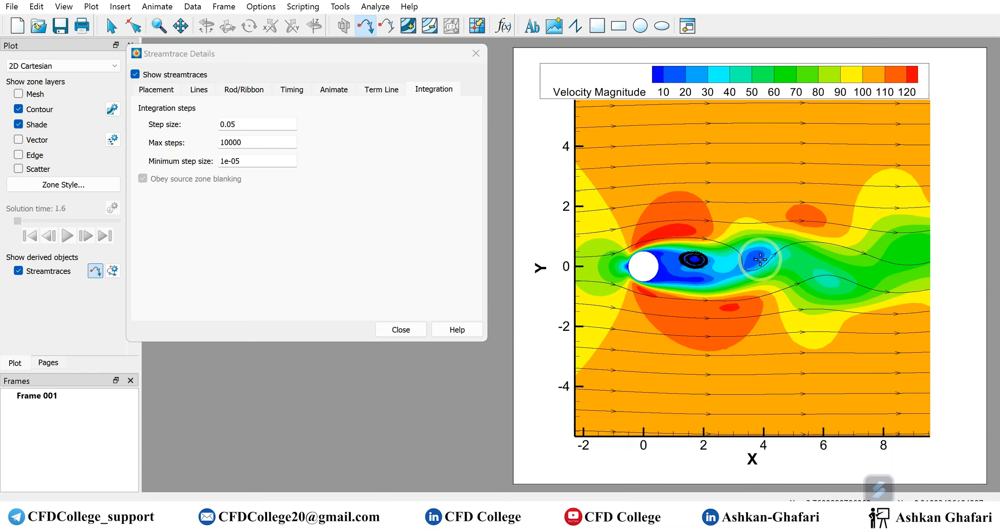
click(675, 253)
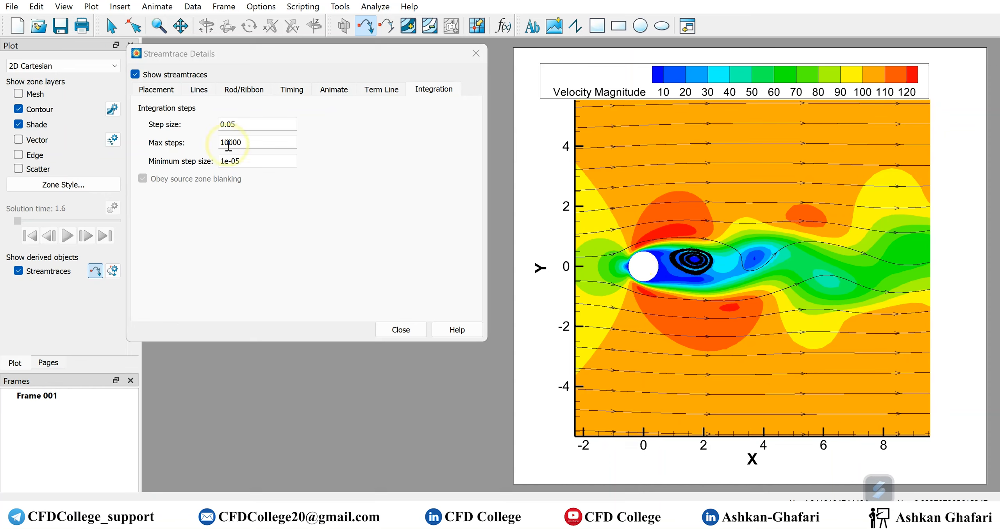
Step: Set the maximum integration steps to 1000 and the step size to 0.25, and add another streamtrace close behind the cylinder
click(266, 138)
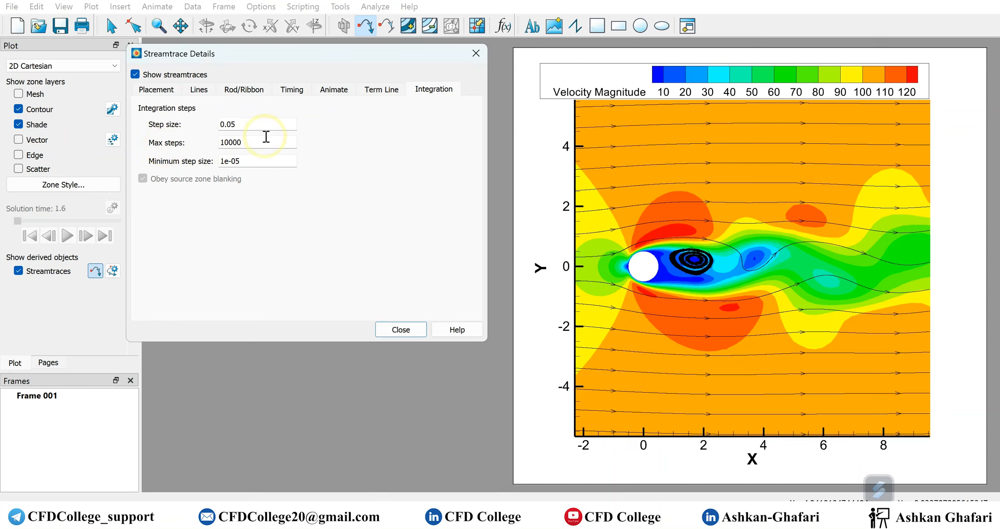
click(247, 124)
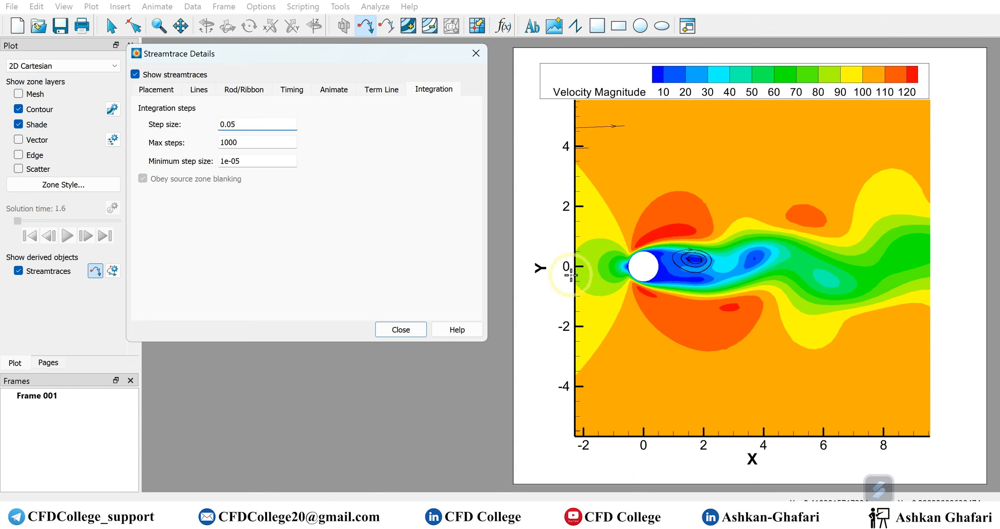
drag(226, 144, 237, 126)
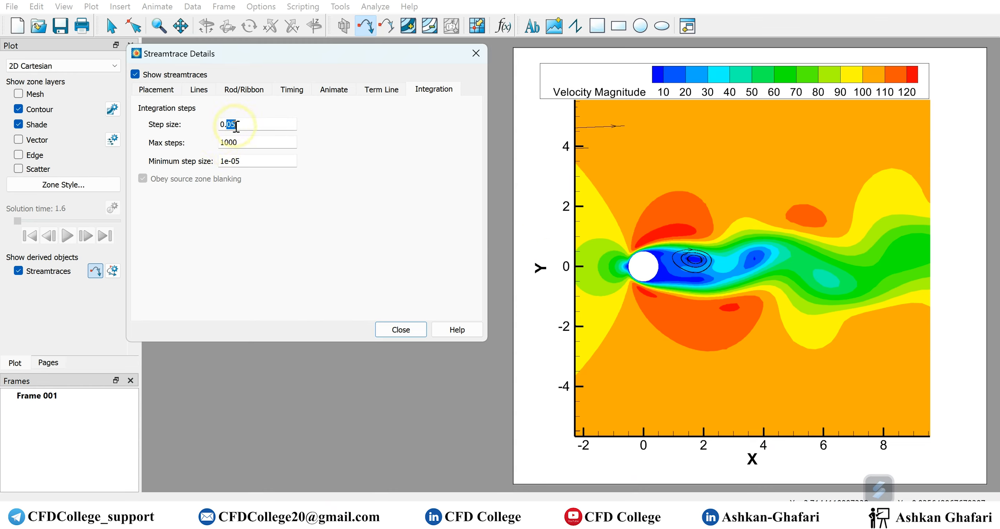
click(251, 143)
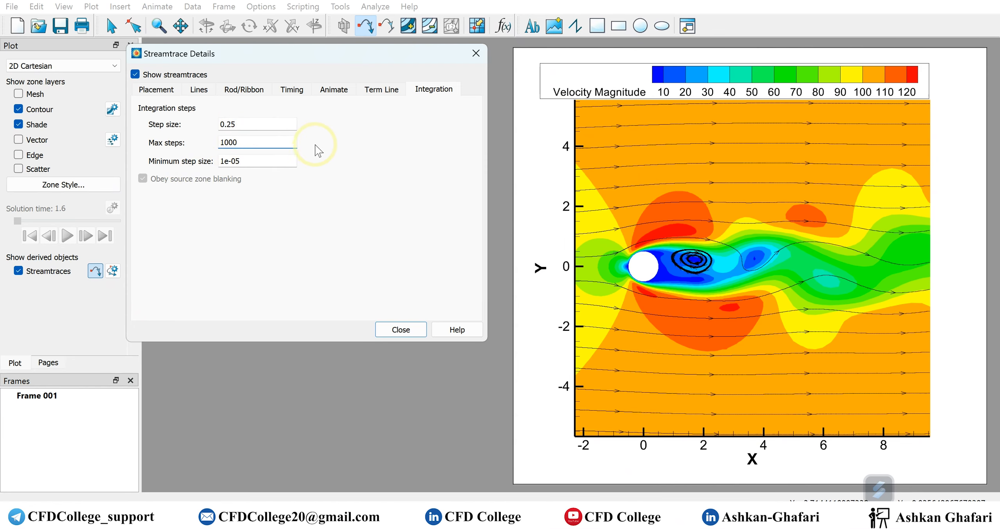
click(676, 276)
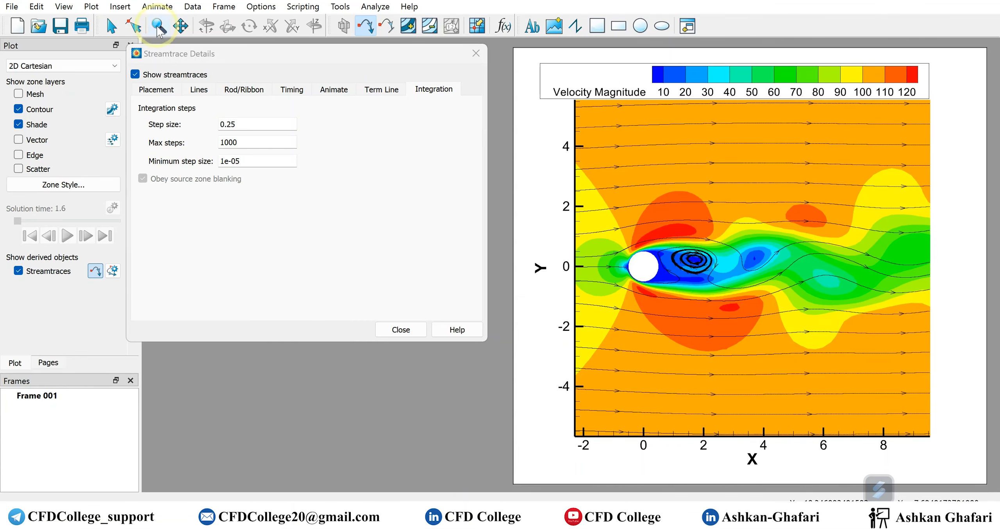
Step: Try a maximum of 2000 integration steps on the streamtraces, viewed across the whole flow domain
click(112, 27)
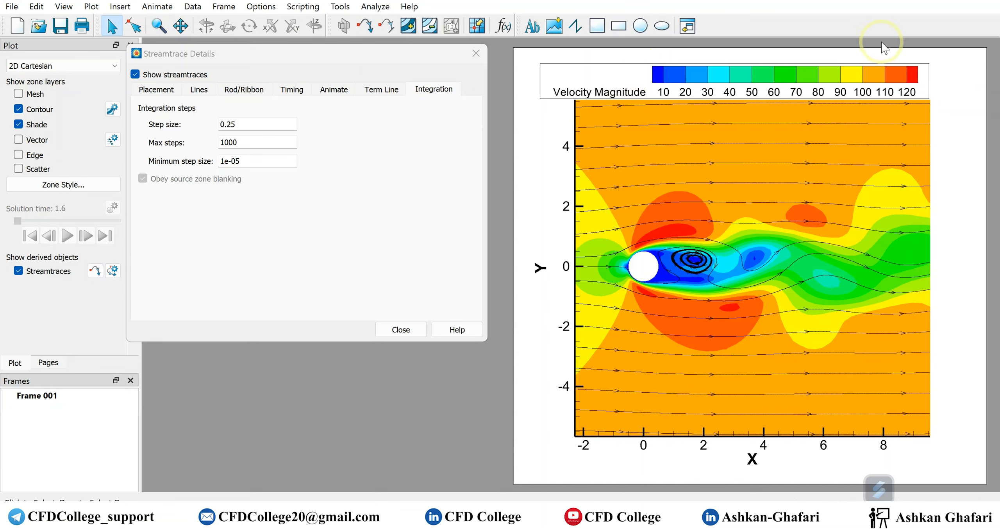
click(962, 63)
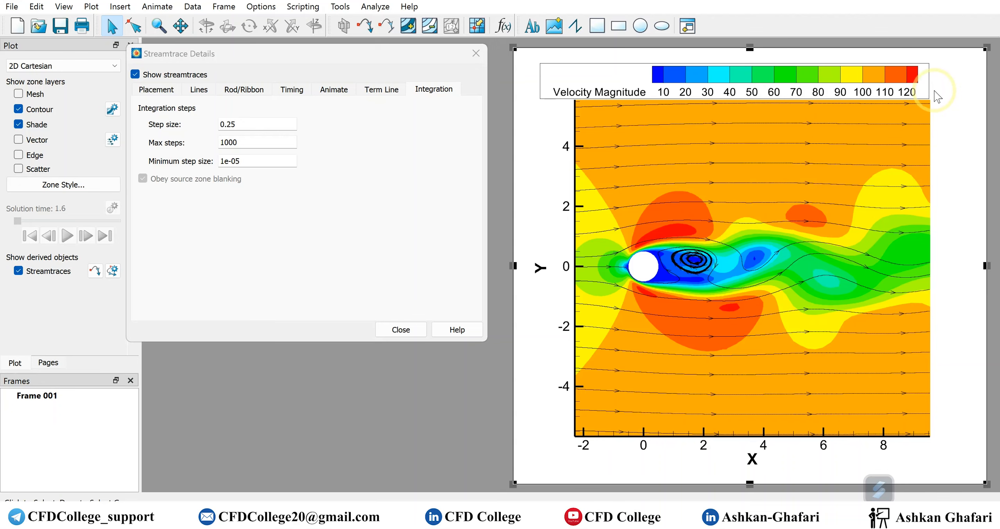
key(ctrl+f)
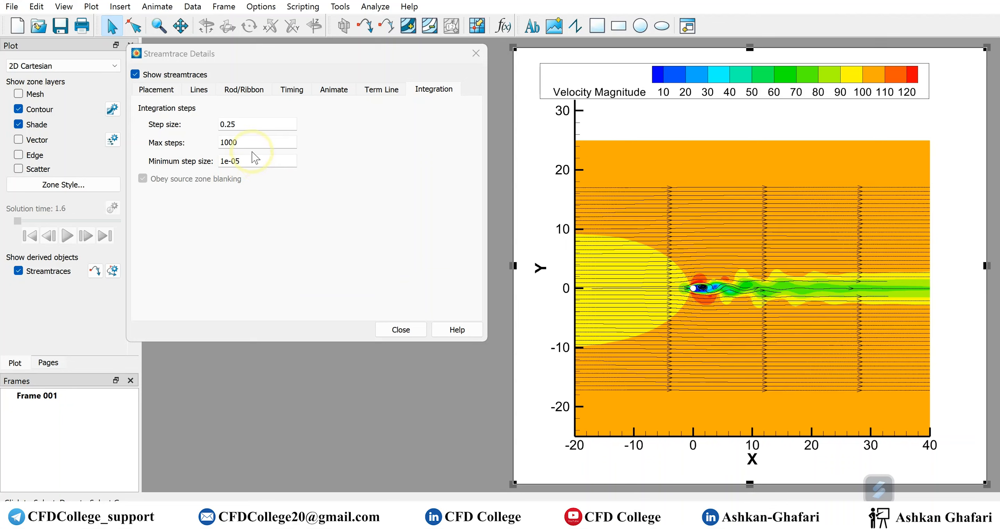
click(190, 145)
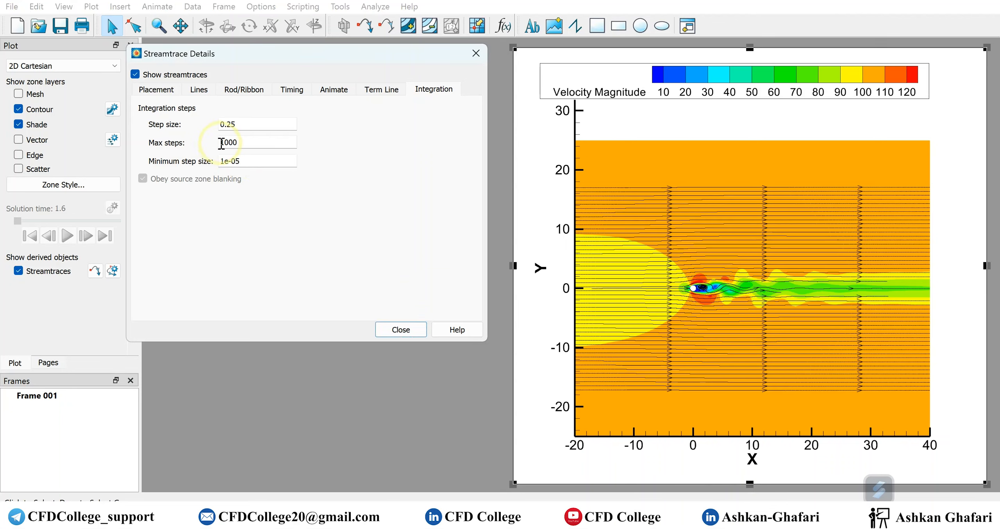
drag(226, 143, 215, 150)
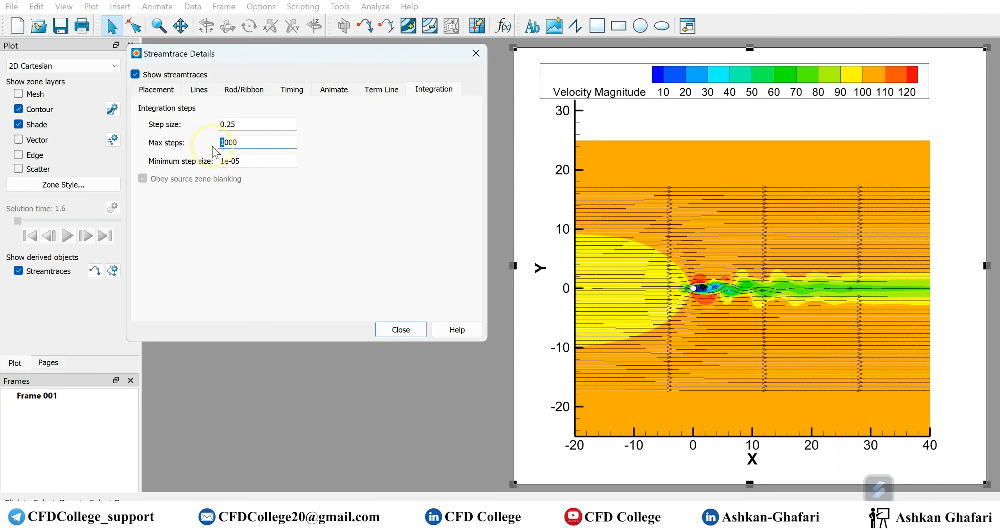
text(2)
click(247, 124)
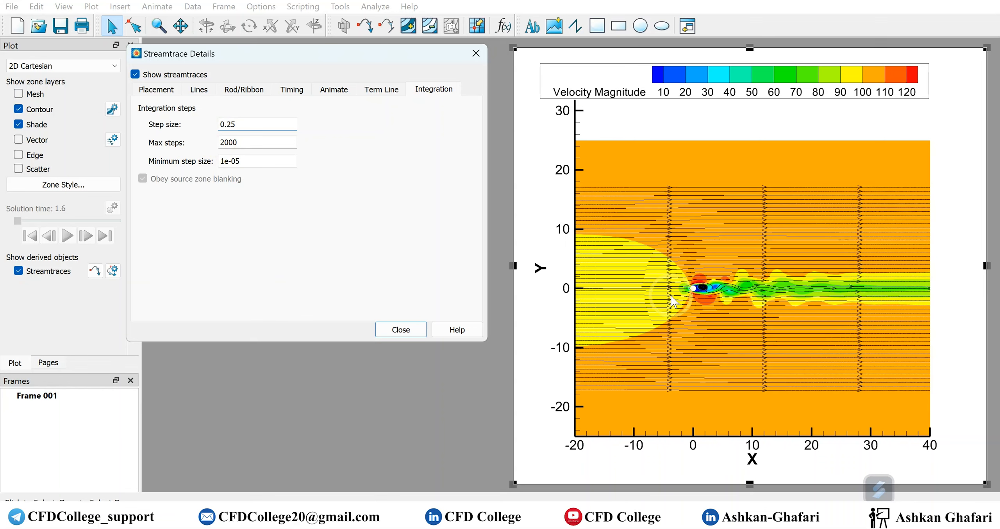
Step: Delete the last four streamtraces from the wake vortex close behind the cylinder
click(158, 26)
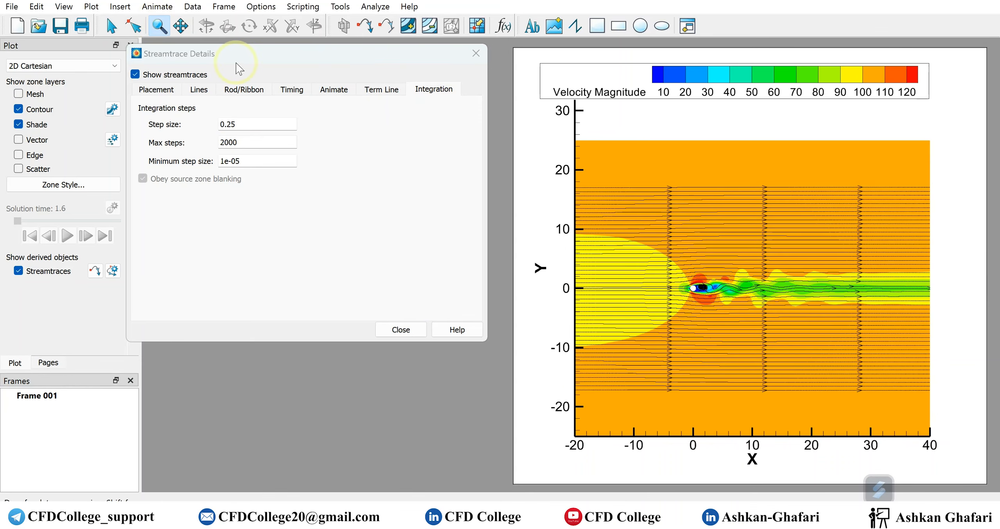
drag(672, 267, 732, 305)
drag(626, 256, 851, 379)
drag(656, 264, 848, 430)
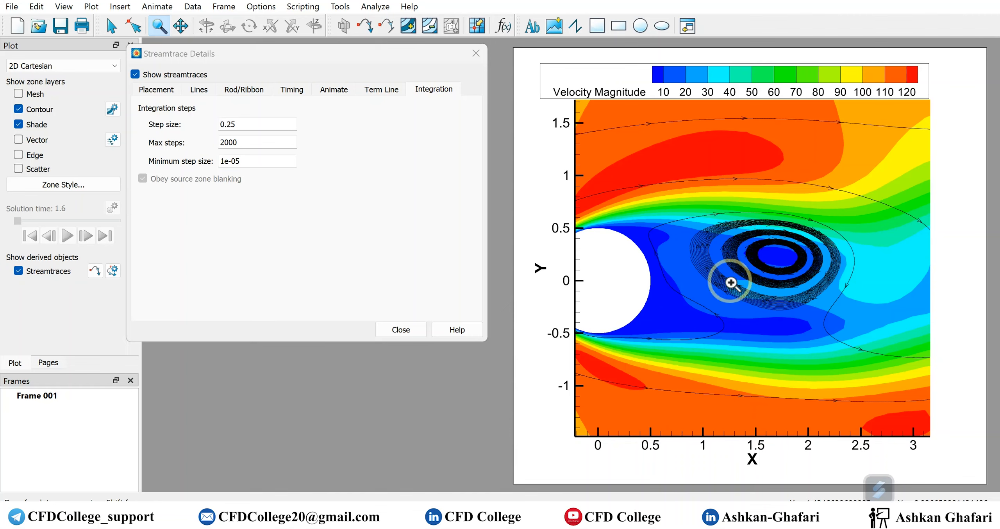
click(160, 91)
click(391, 309)
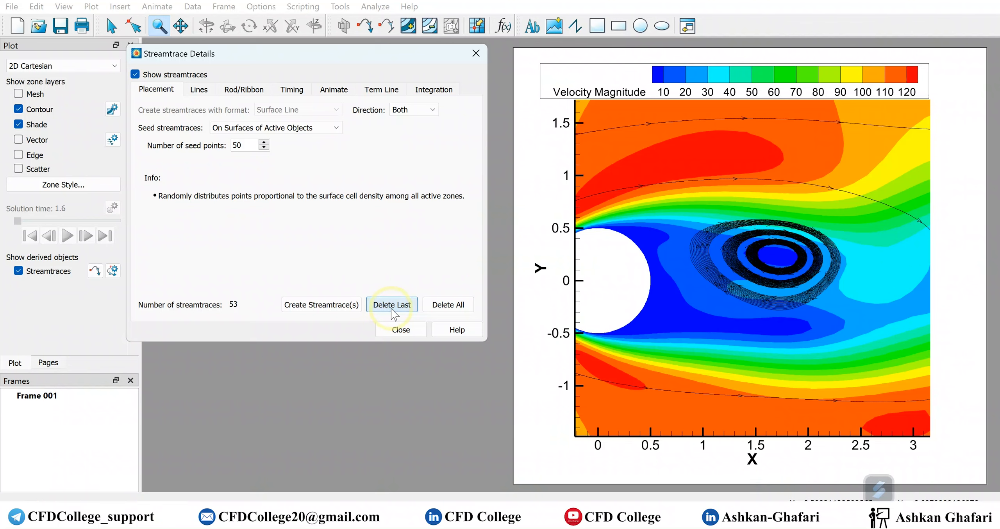
click(392, 308)
click(391, 309)
click(392, 309)
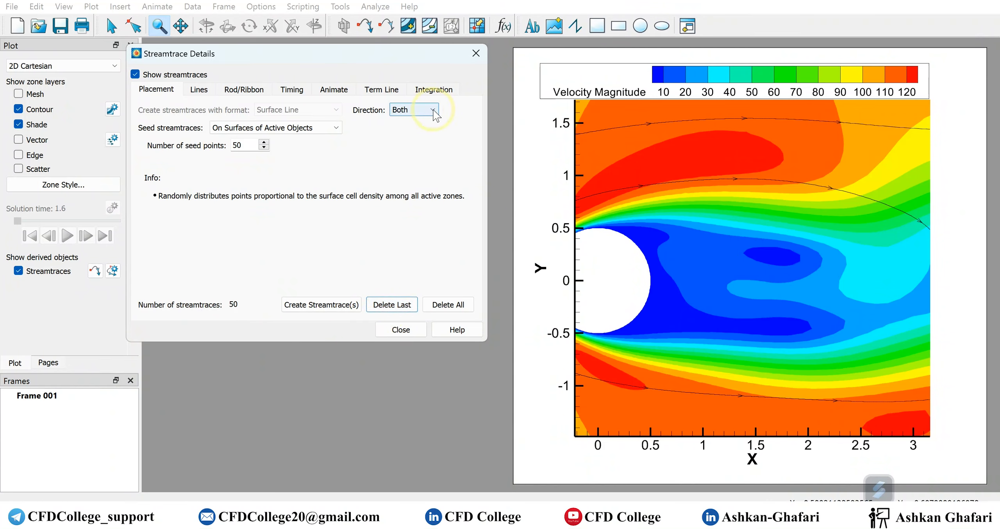
Step: Place a new streamtrace at the core of the upper vortex behind the cylinder
click(429, 90)
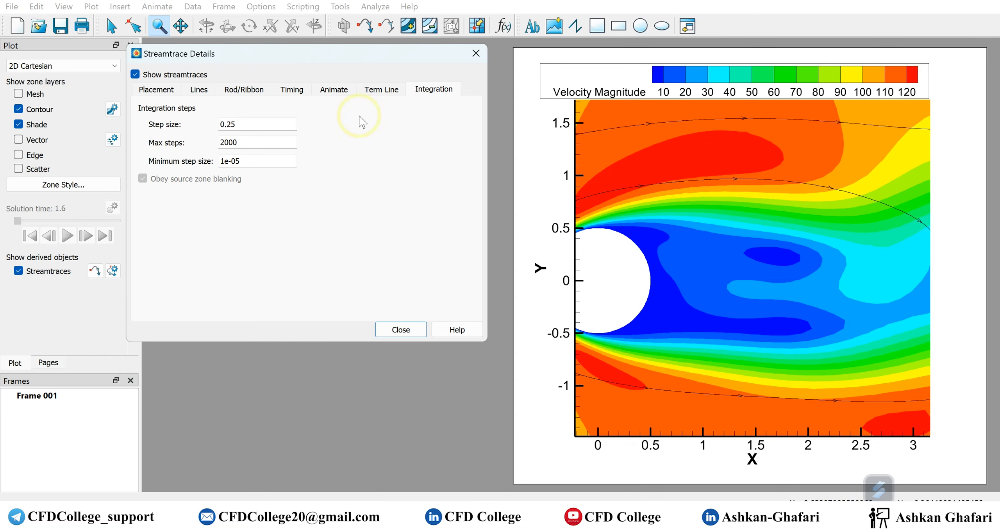
click(180, 26)
drag(652, 261, 691, 233)
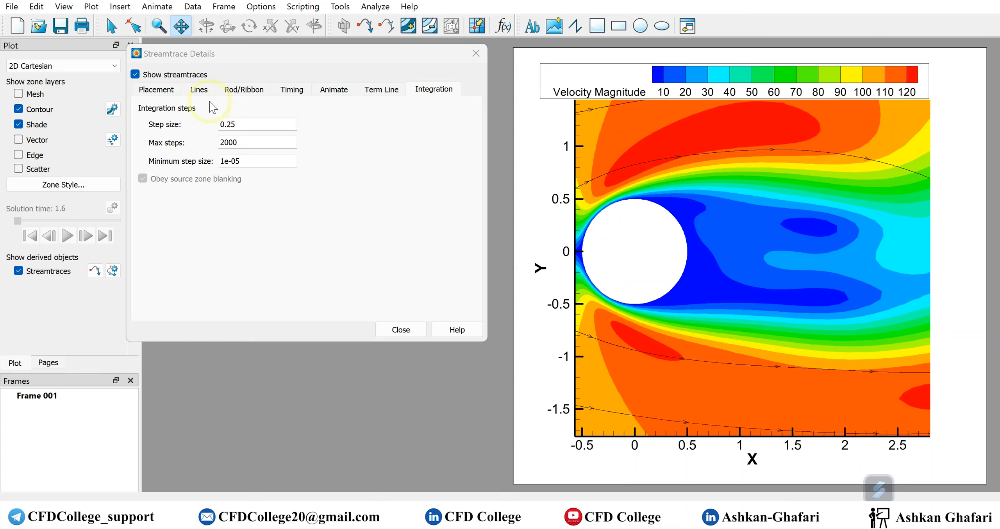
click(96, 271)
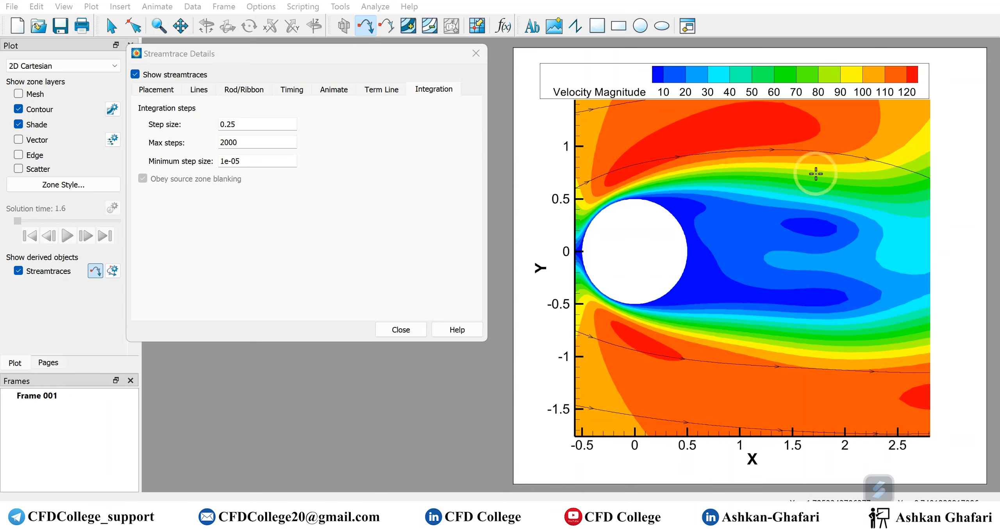
click(815, 235)
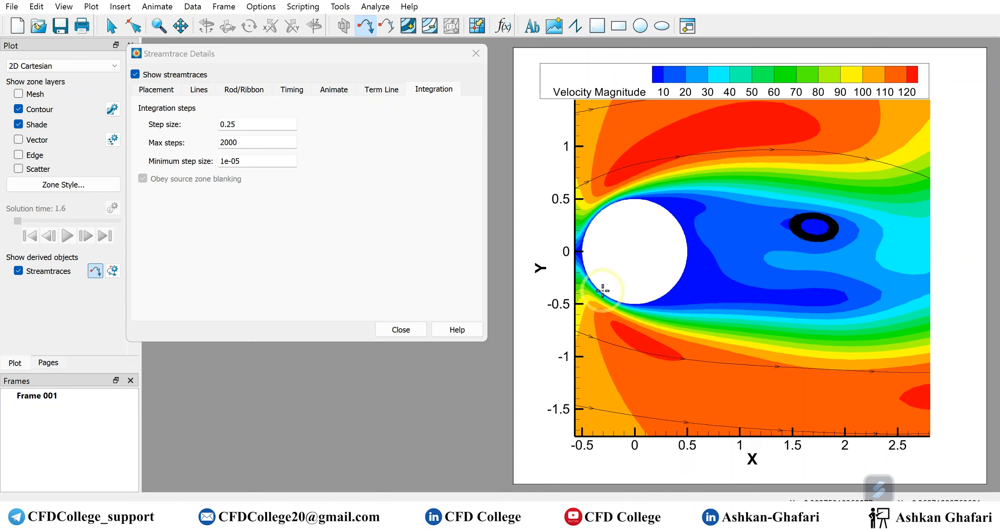
Step: Set the streamtraces' maximum integration steps to 1000 and the integration step size to 0.1
drag(225, 143, 220, 144)
text(1)
key(Return)
click(238, 124)
key(BackSpace)
click(254, 141)
click(228, 125)
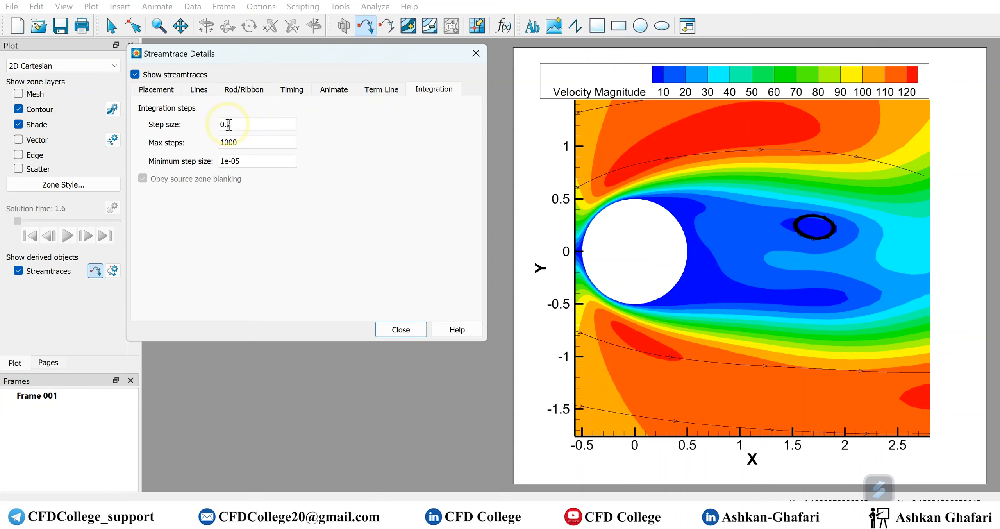
key(BackSpace)
text(1)
click(242, 141)
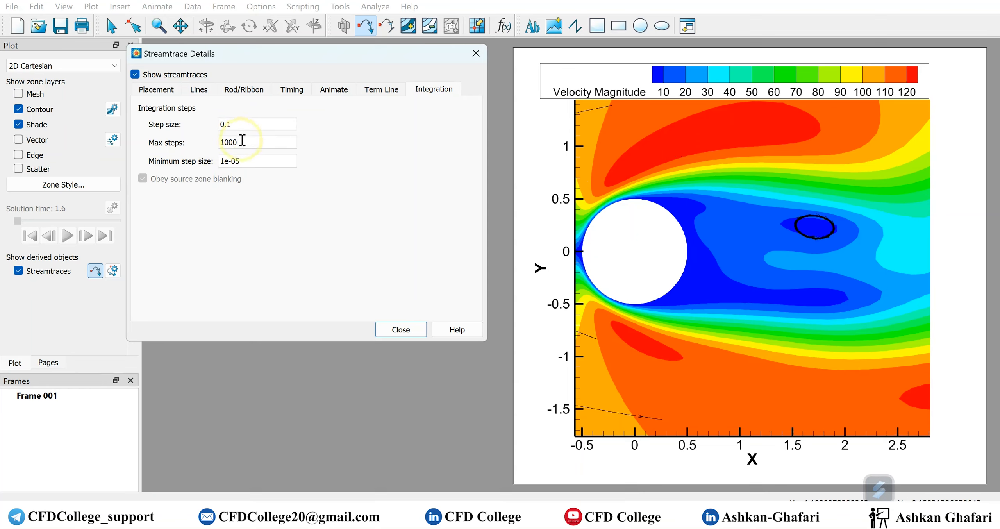
Step: Add four more streamtraces between the upper vortex core and the rear of the cylinder
click(777, 230)
click(752, 228)
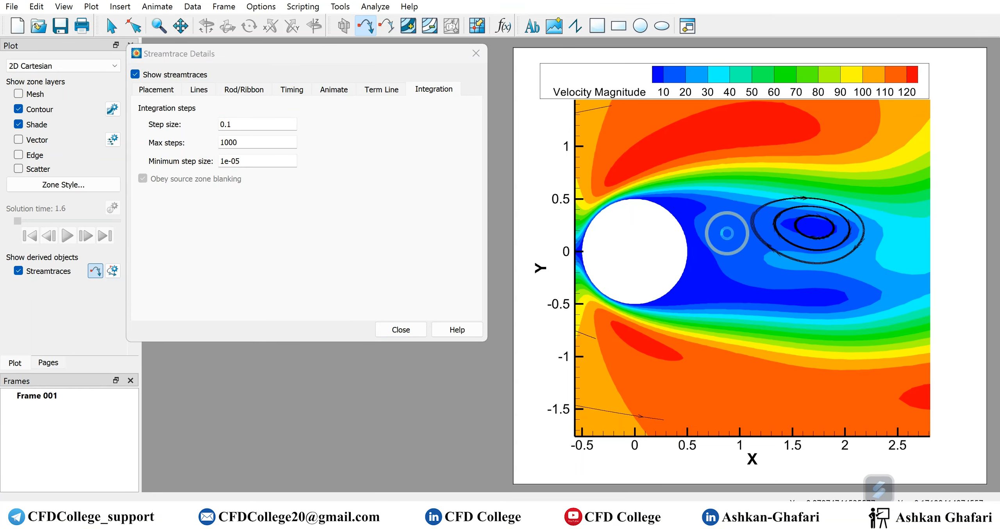
click(719, 250)
click(702, 250)
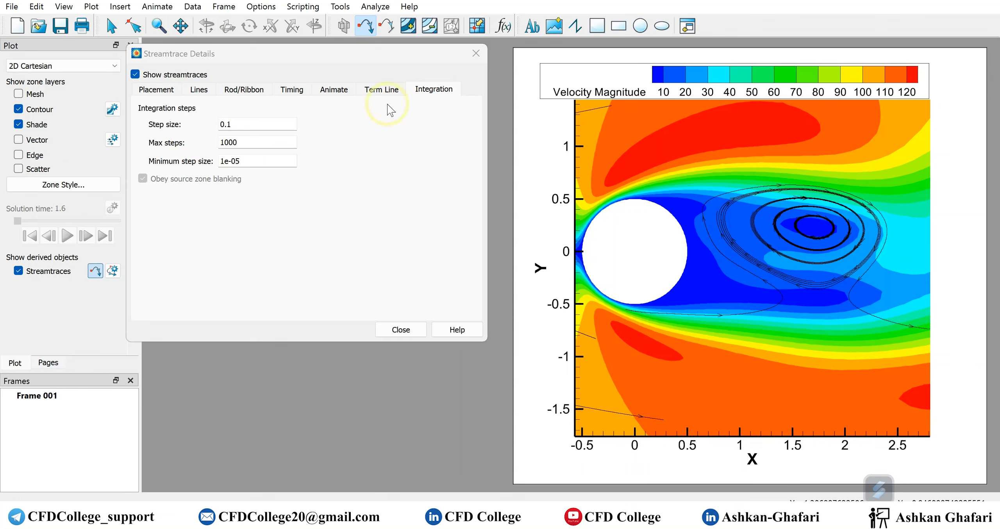
Step: Review the streamtrace animation, timing, rod/ribbon, line and placement settings, and close the streamtrace details
click(335, 91)
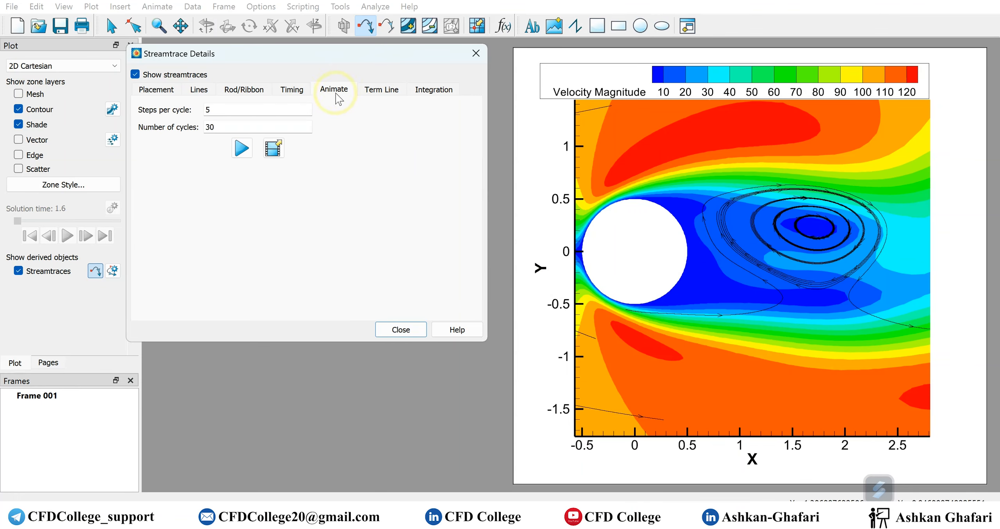
click(291, 91)
click(245, 93)
click(198, 92)
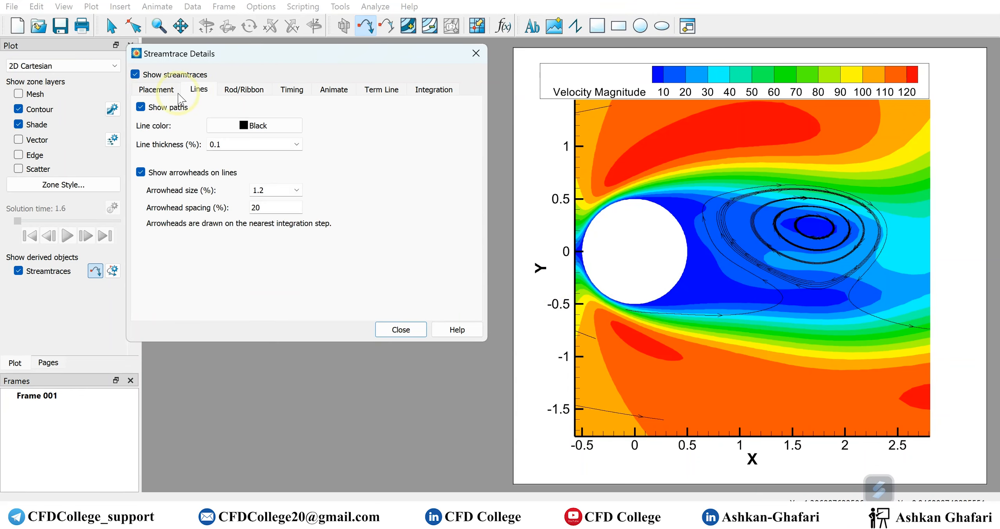
click(152, 94)
click(404, 332)
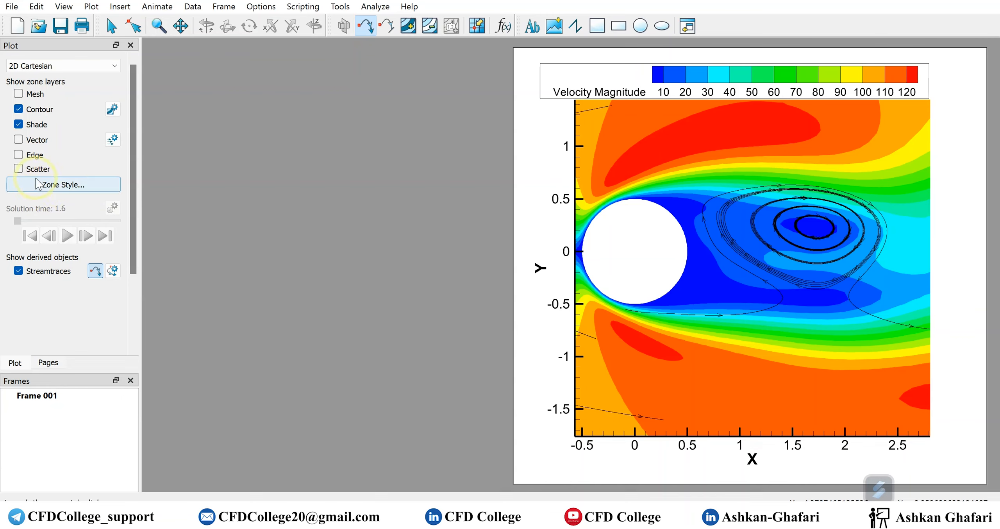
Step: Switch to the PowerPoint slide show on post processing in Tecplot
click(79, 186)
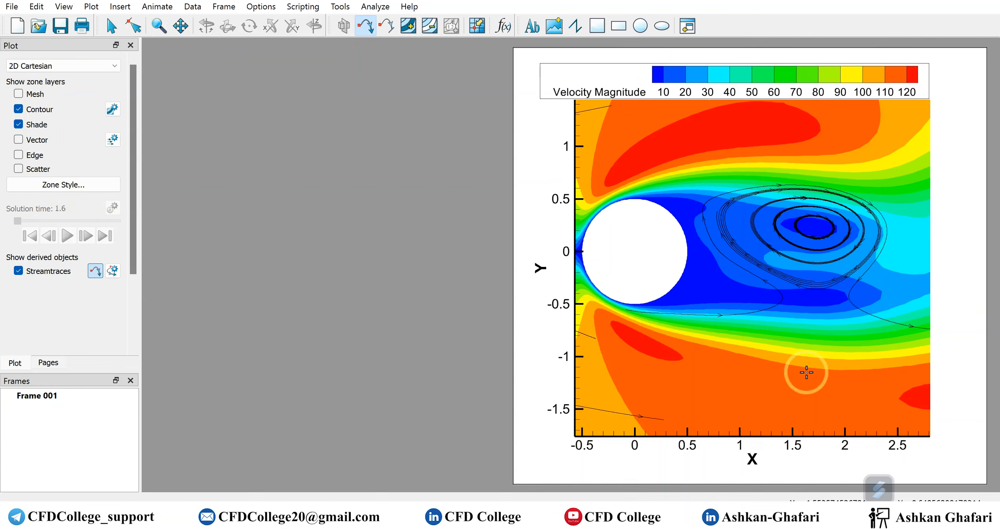
mouse_move(683, 515)
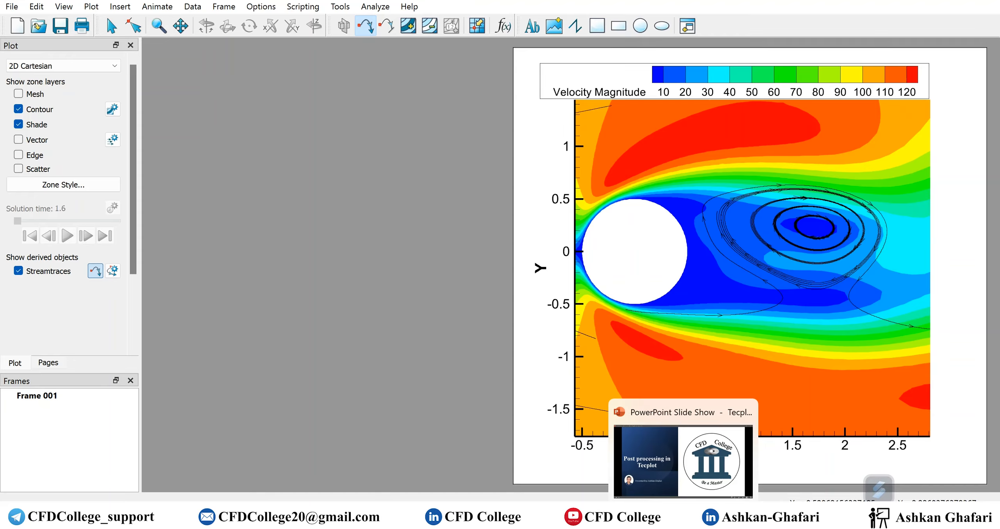
click(647, 467)
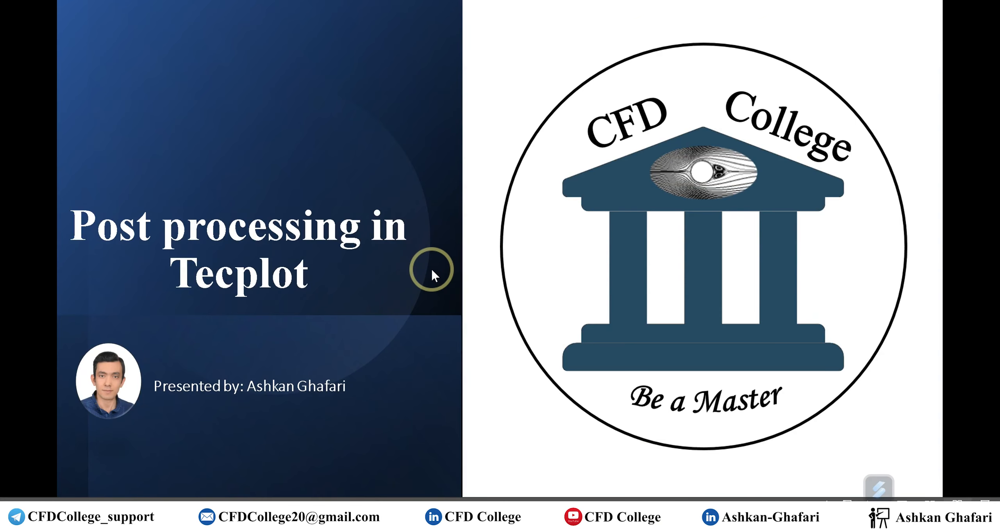